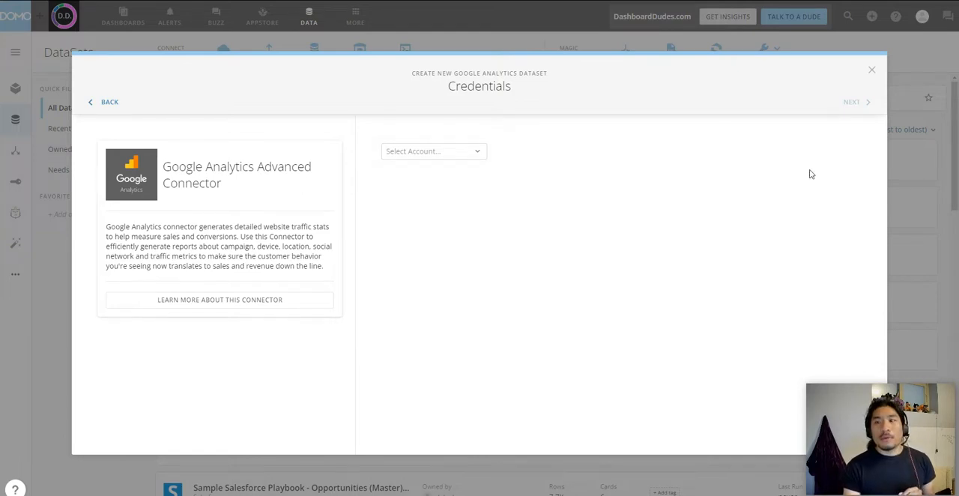
click(872, 68)
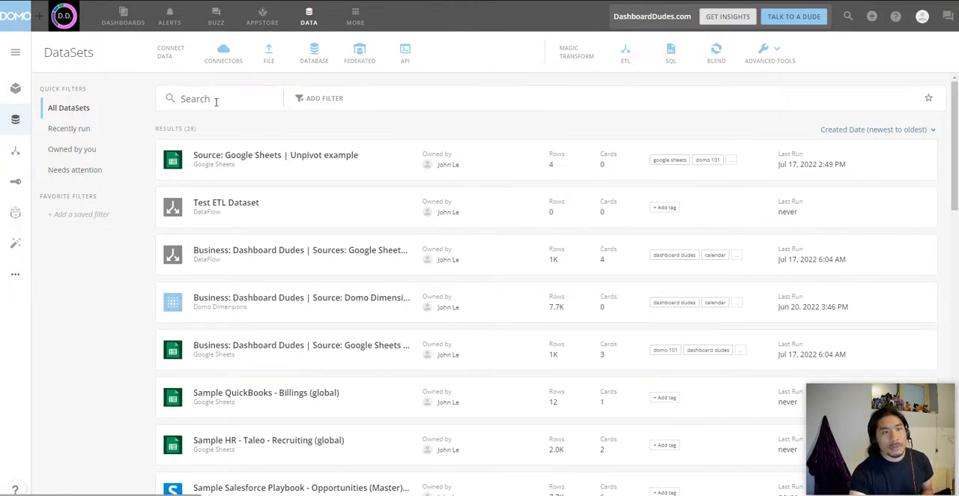
click(225, 55)
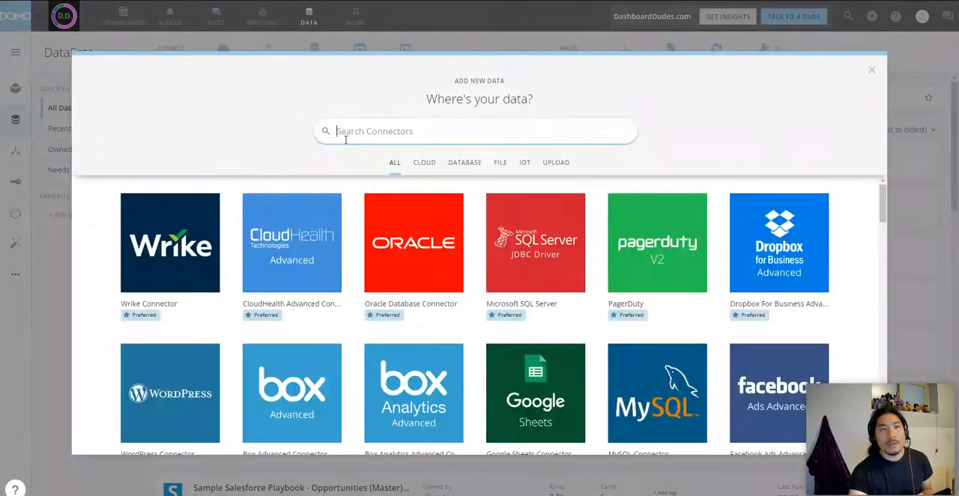
text(google)
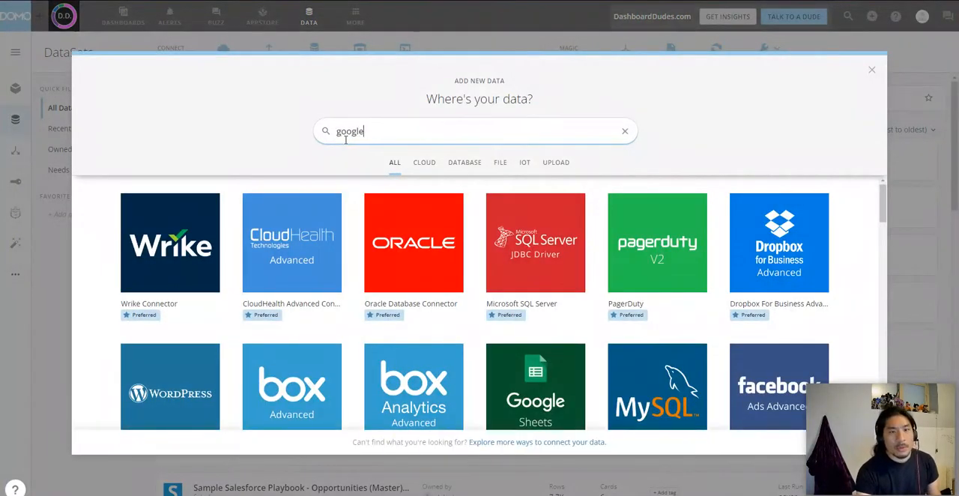
text( an)
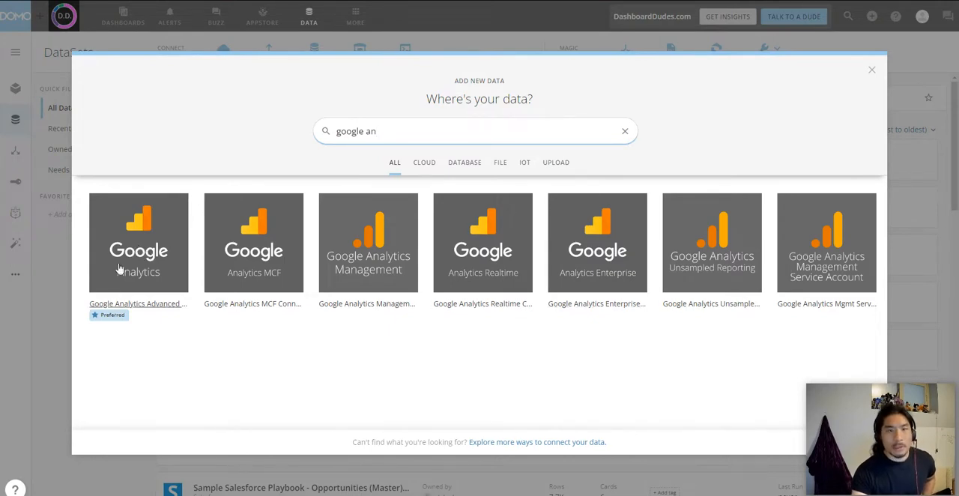
click(148, 238)
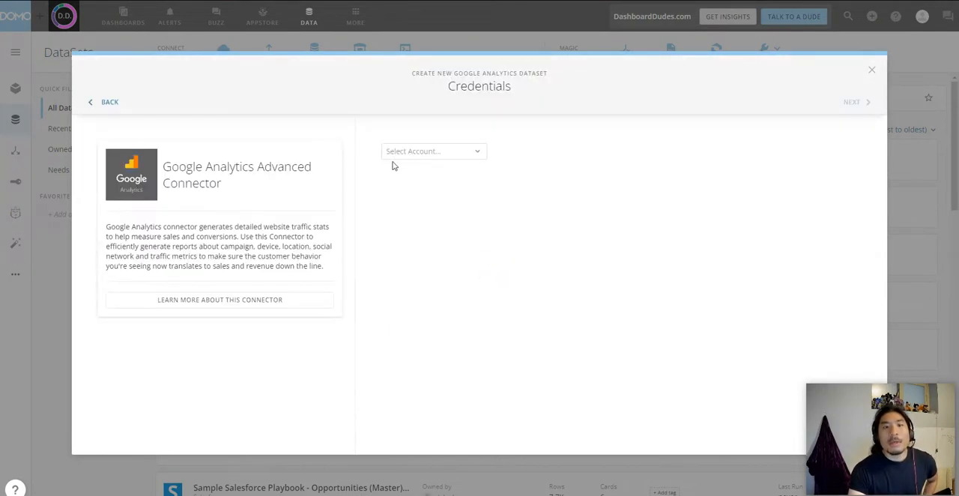
click(414, 158)
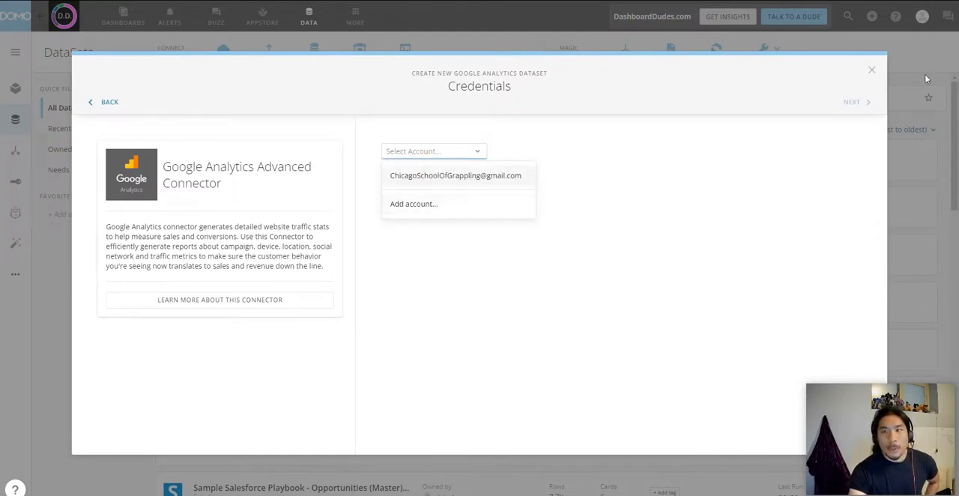
click(875, 72)
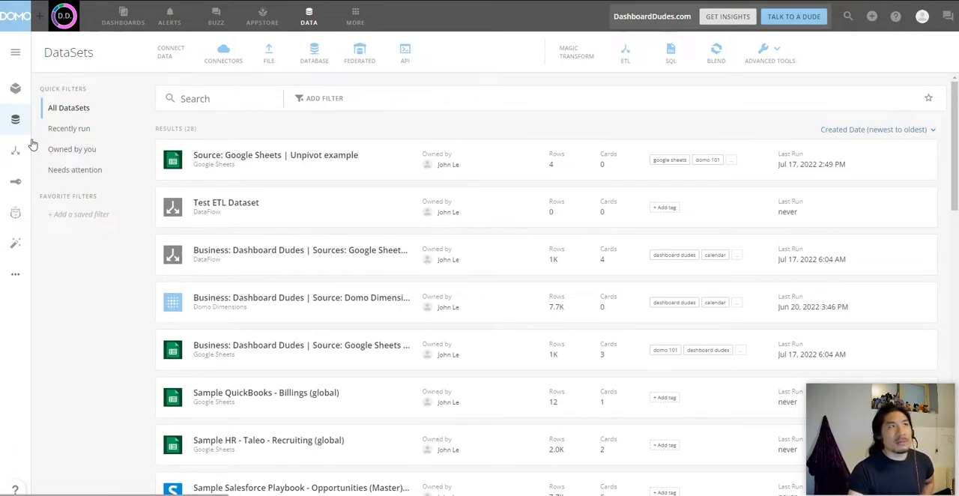
Step: Check the sharing settings of the Google Analytics 3 account in the accounts list, then close them
click(18, 183)
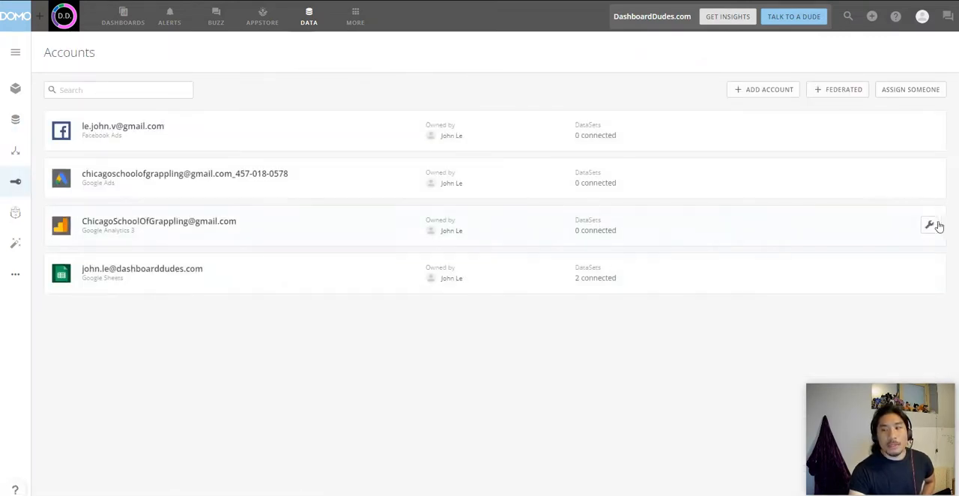
click(930, 226)
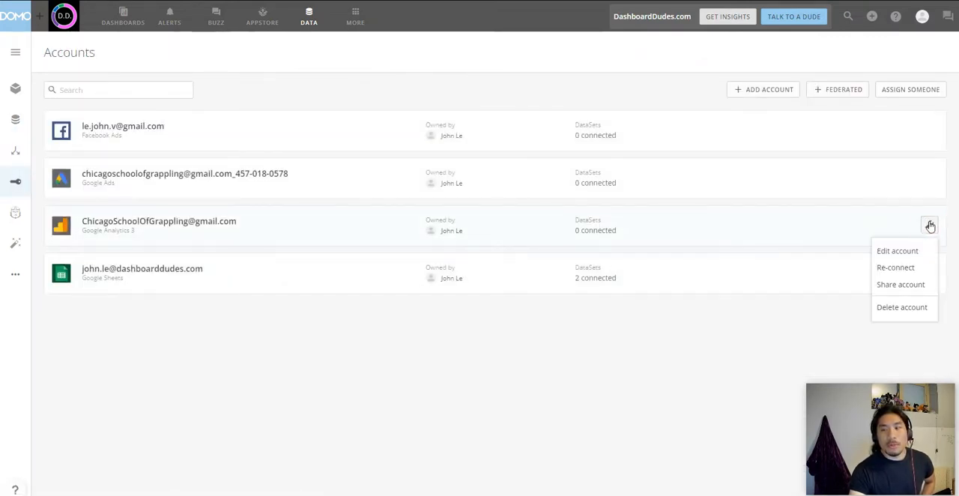
click(899, 285)
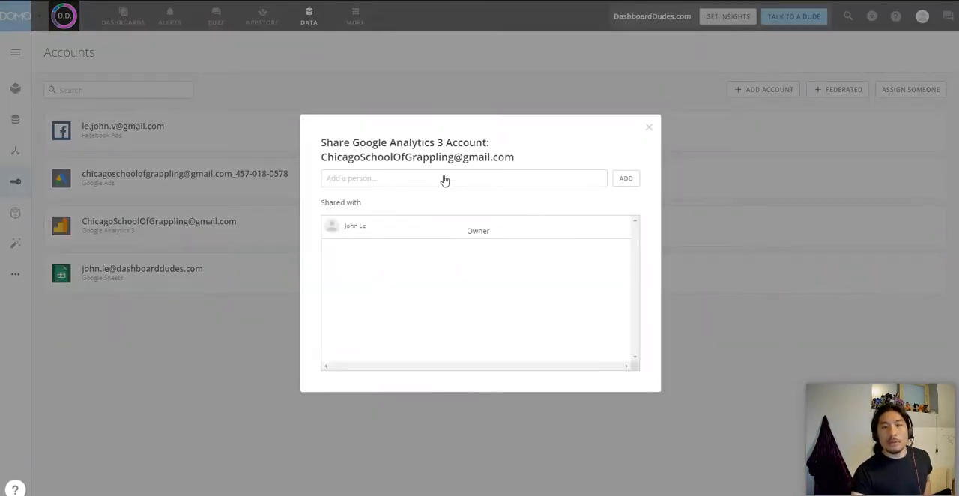
click(649, 127)
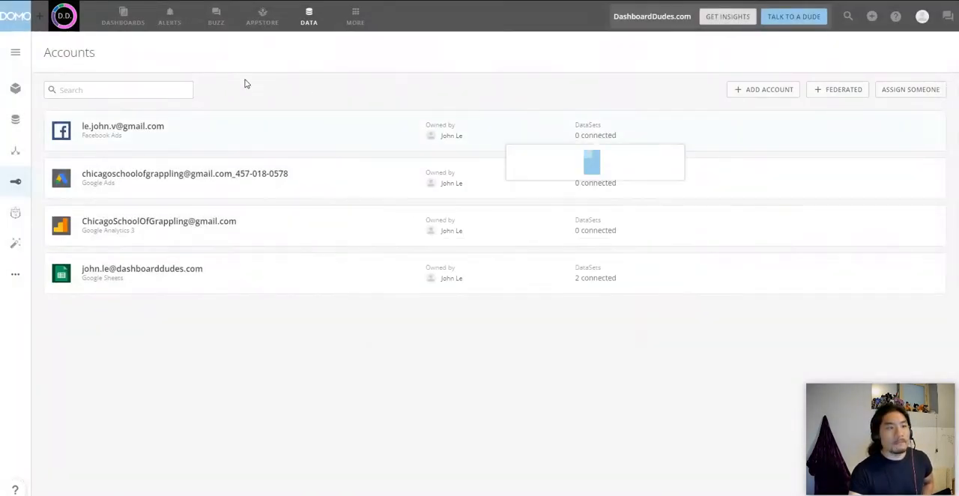
Step: Start a new dataset with the Google Analytics Advanced connector, searching the connectors for "google analy"
click(14, 121)
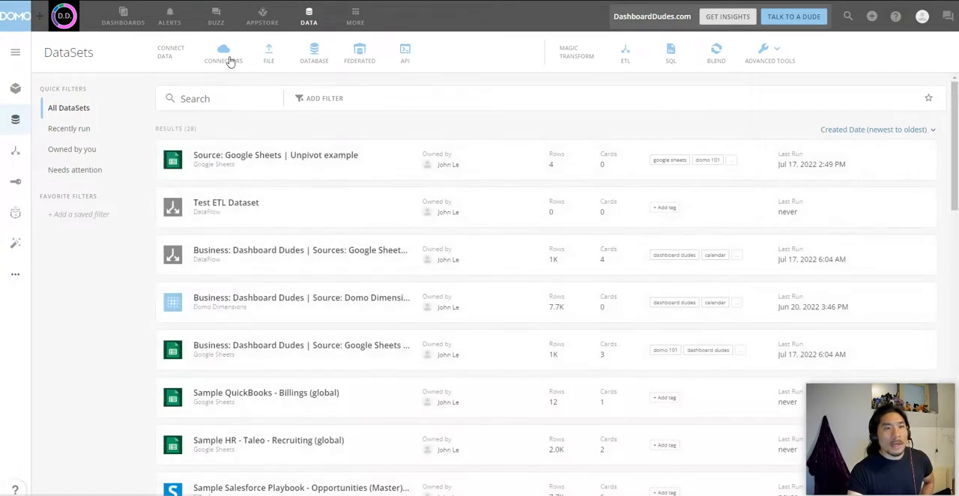
click(229, 58)
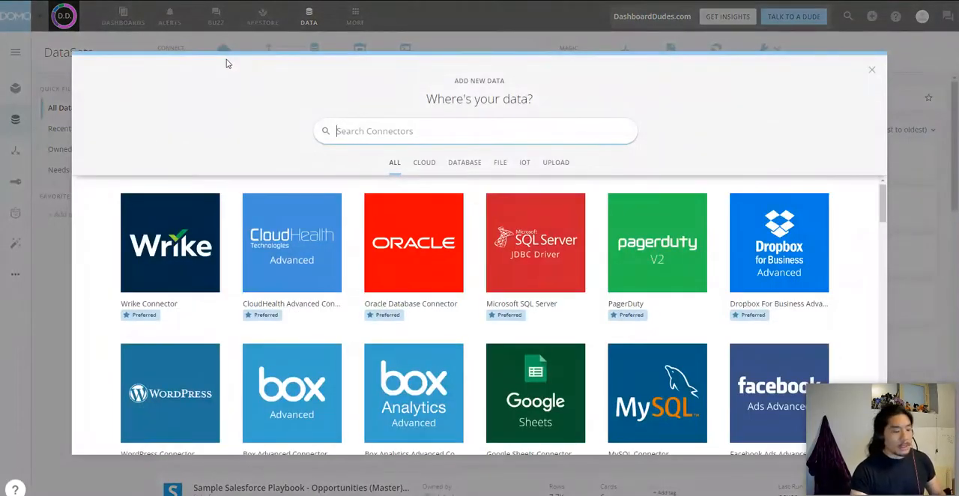
text(google)
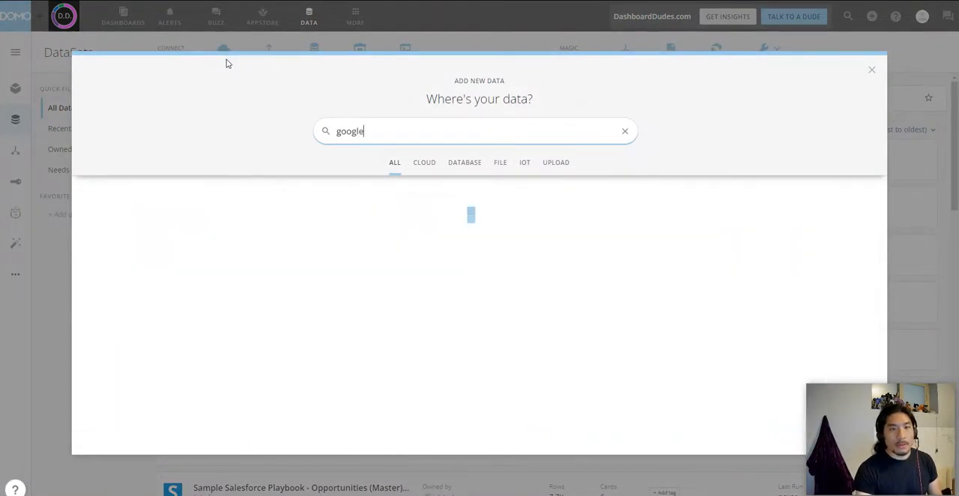
text( analtycs)
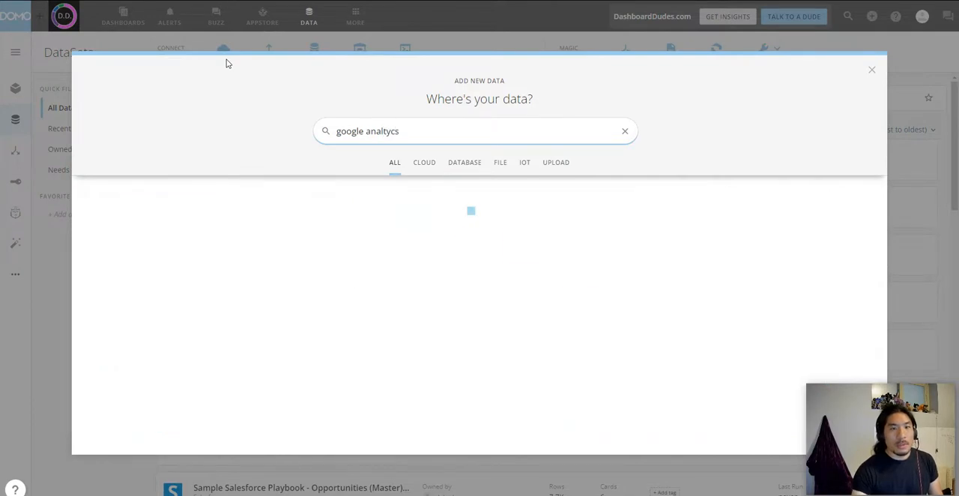
click(385, 132)
key(BackSpace)
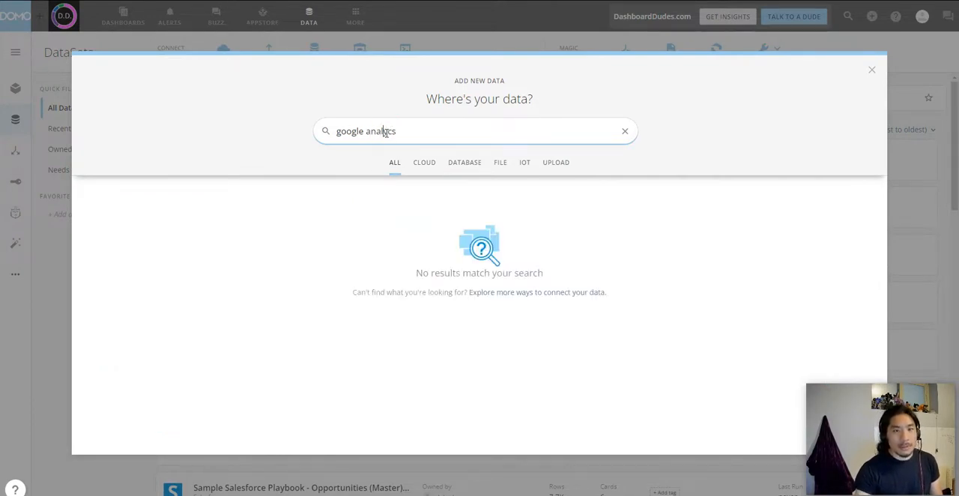
key(Delete)
key(Delete)
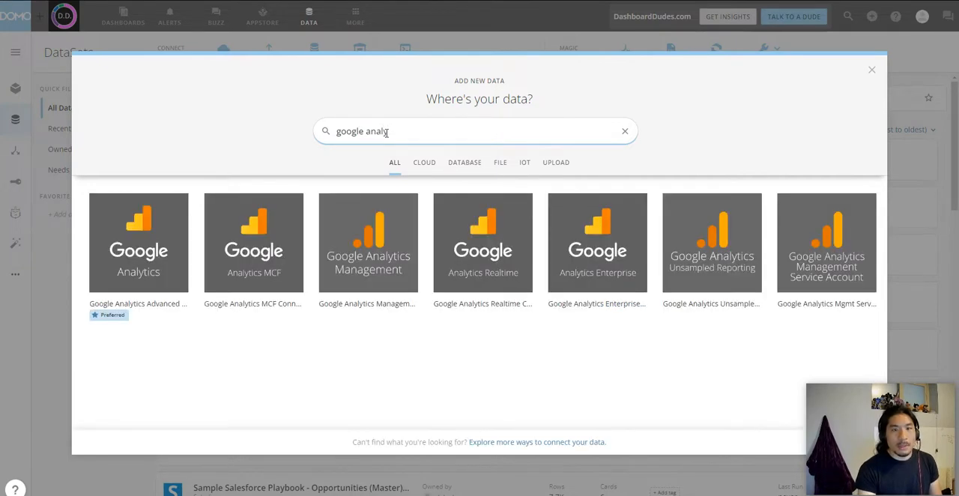
click(135, 304)
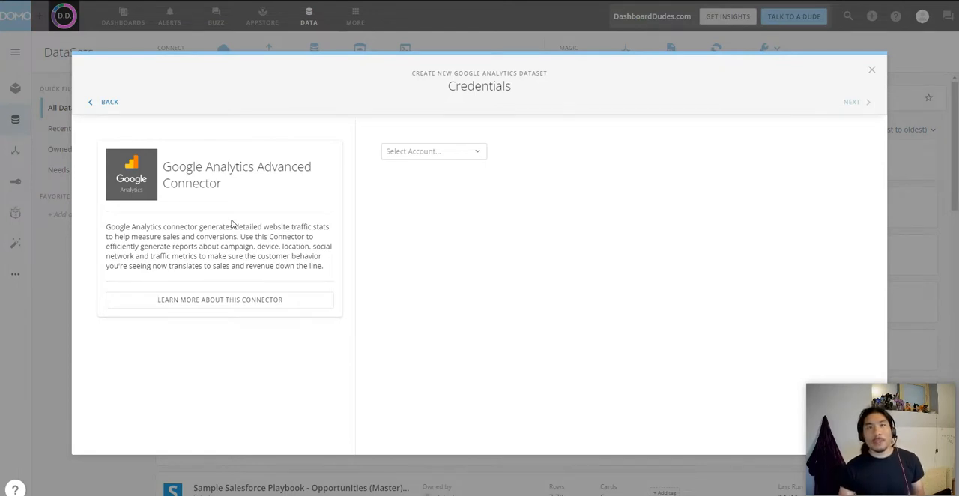
Step: Choose the existing Google Analytics account as the credentials and continue to data selection
click(456, 154)
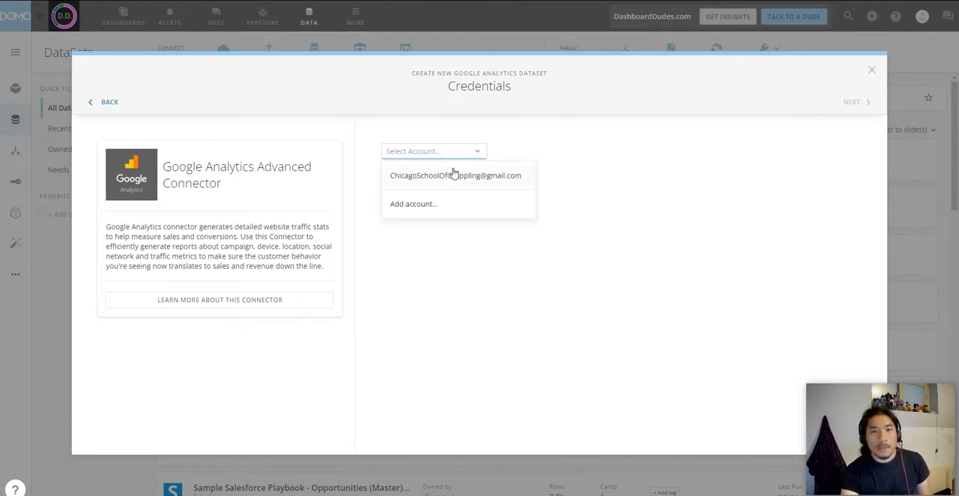
click(458, 176)
click(851, 102)
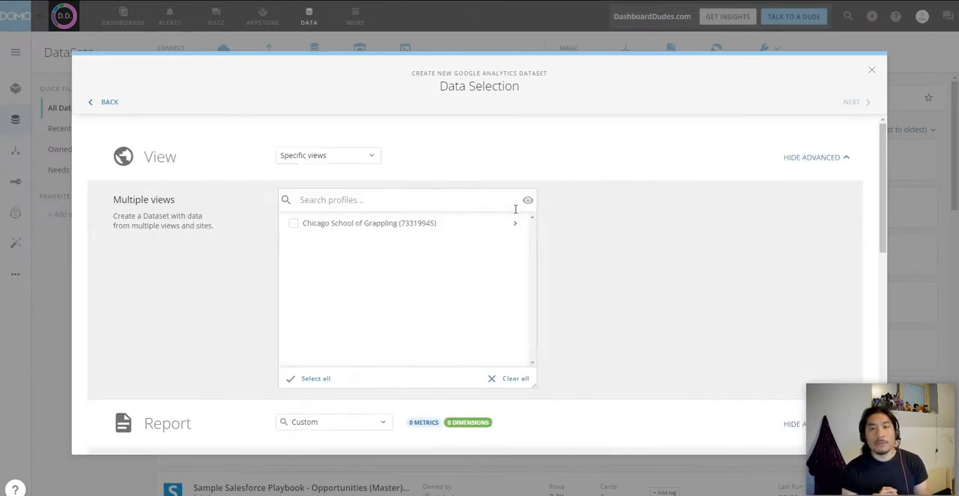
Step: Keep the view option on Specific views and select the All Web Site Data view under Chicago School of Grappling
click(312, 159)
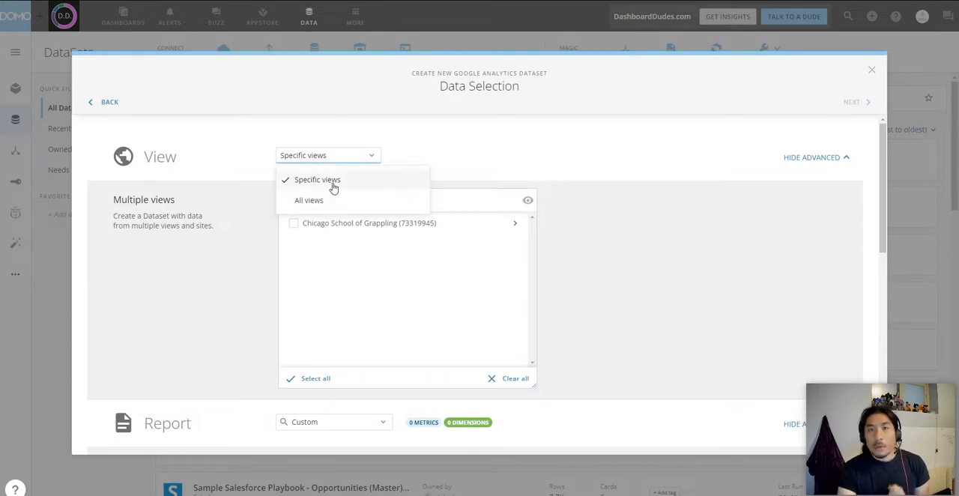
click(333, 188)
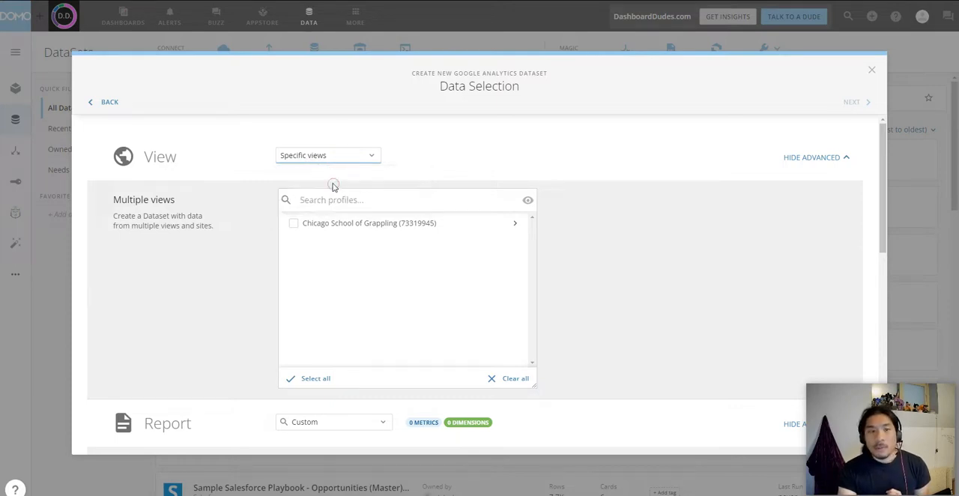
click(515, 224)
click(516, 246)
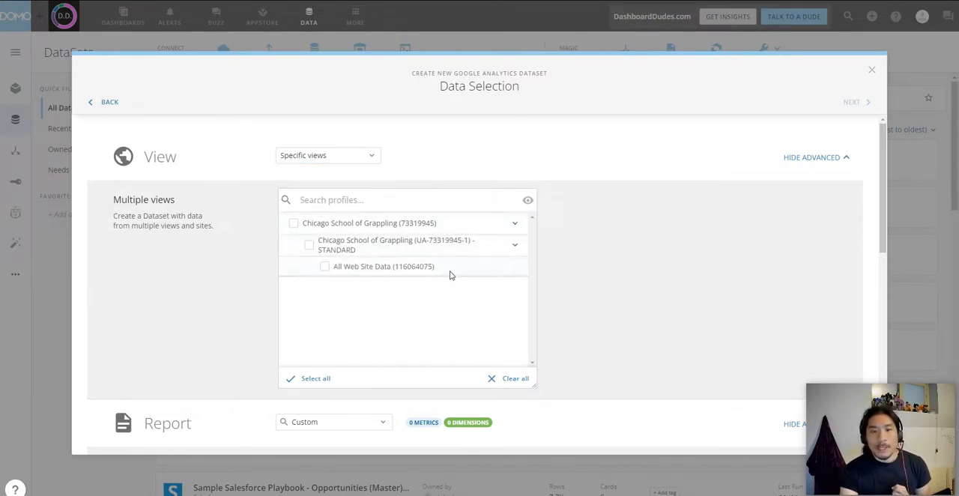
click(416, 276)
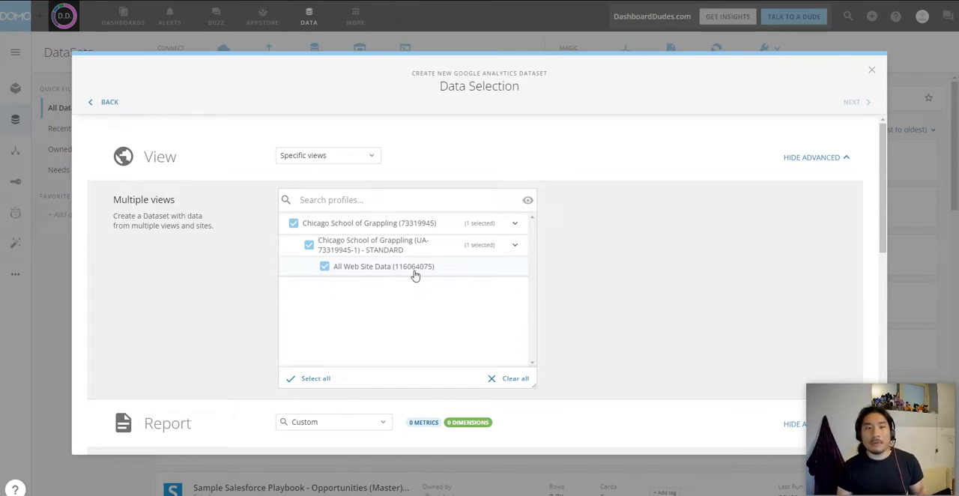
click(293, 224)
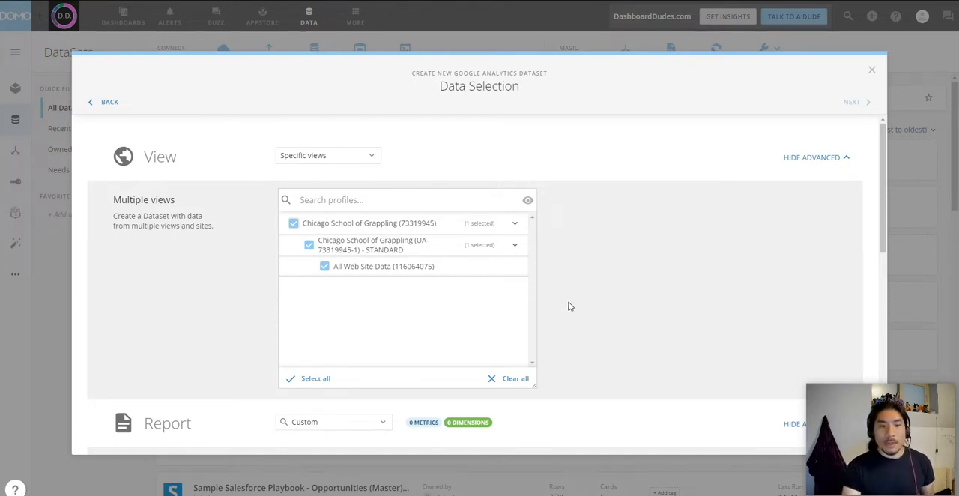
Step: Look through the curated and audience report types, keeping Custom as the report
scroll(570, 304, down, 2)
scroll(569, 306, down, 1)
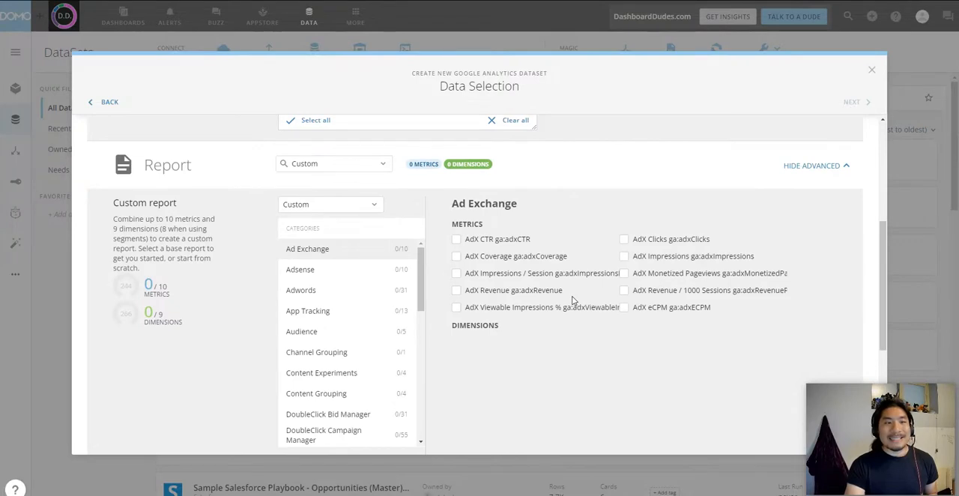
click(369, 165)
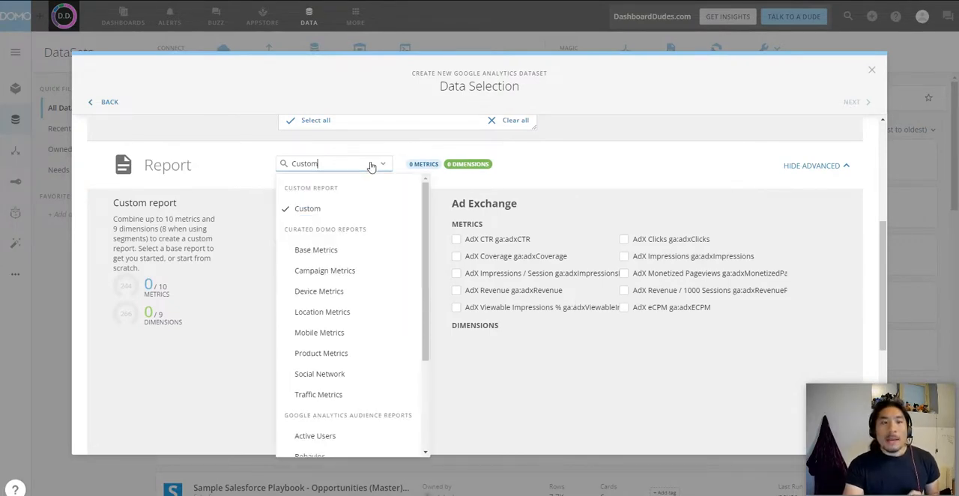
scroll(350, 253, down, 3)
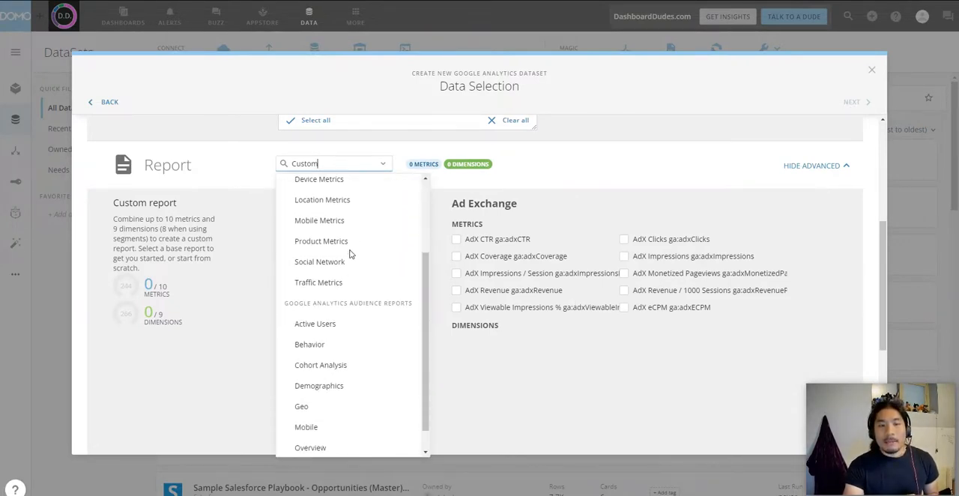
scroll(350, 253, down, 1)
scroll(364, 321, up, 4)
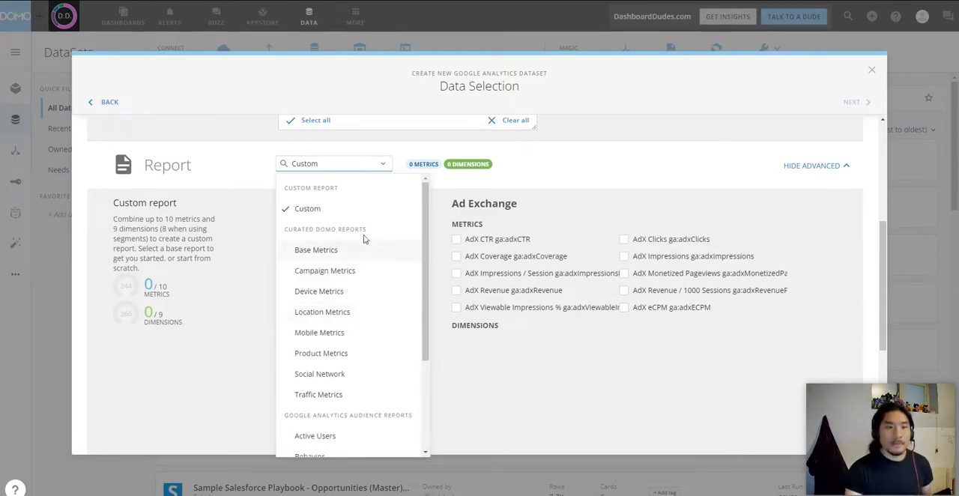
click(369, 211)
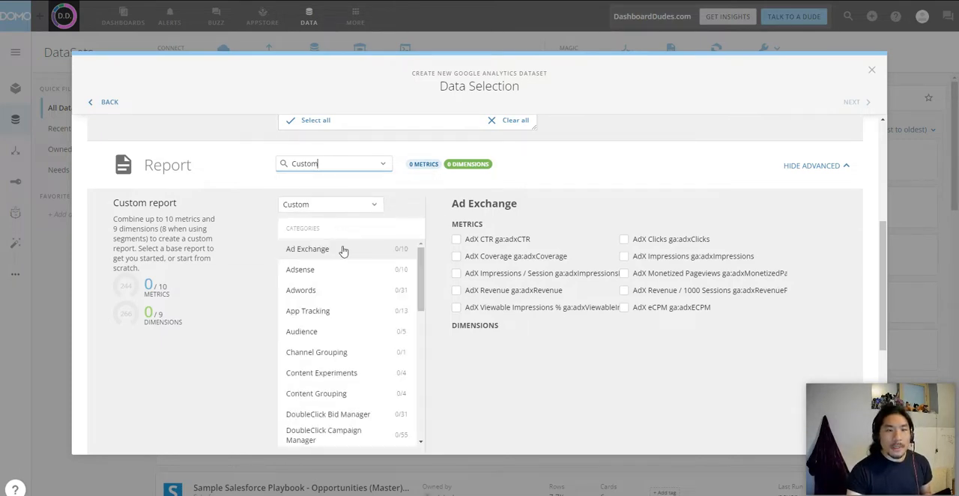
Step: Examine the custom report's categories, including the metrics and dimensions under Adsense, Channel Grouping and Content Grouping
scroll(355, 300, down, 4)
scroll(354, 345, up, 5)
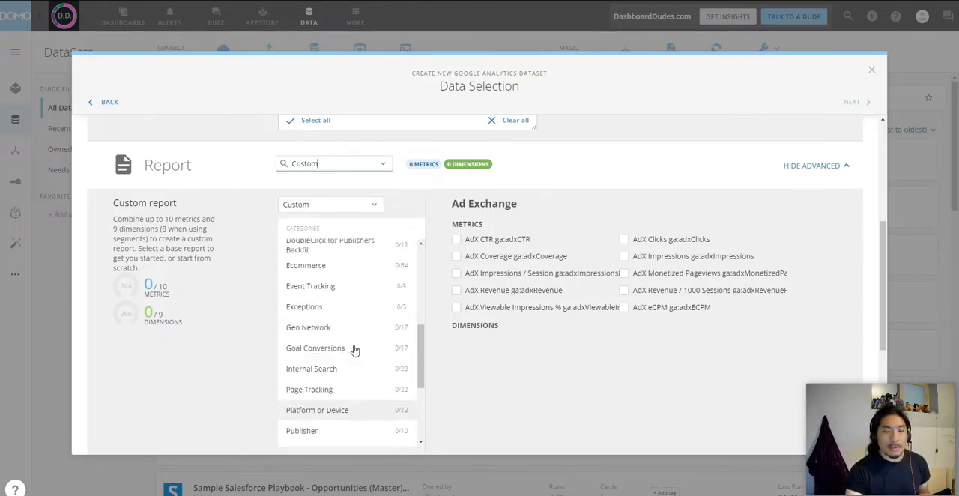
scroll(822, 222, down, 1)
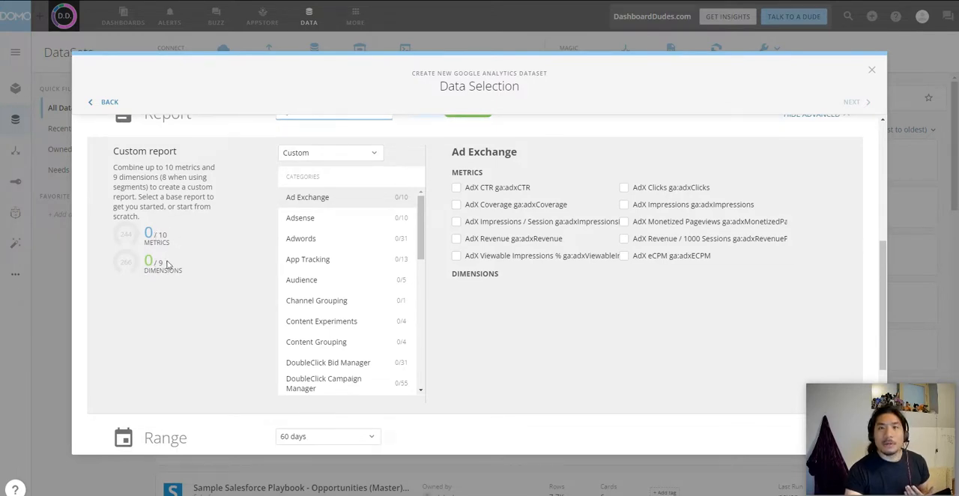
click(324, 218)
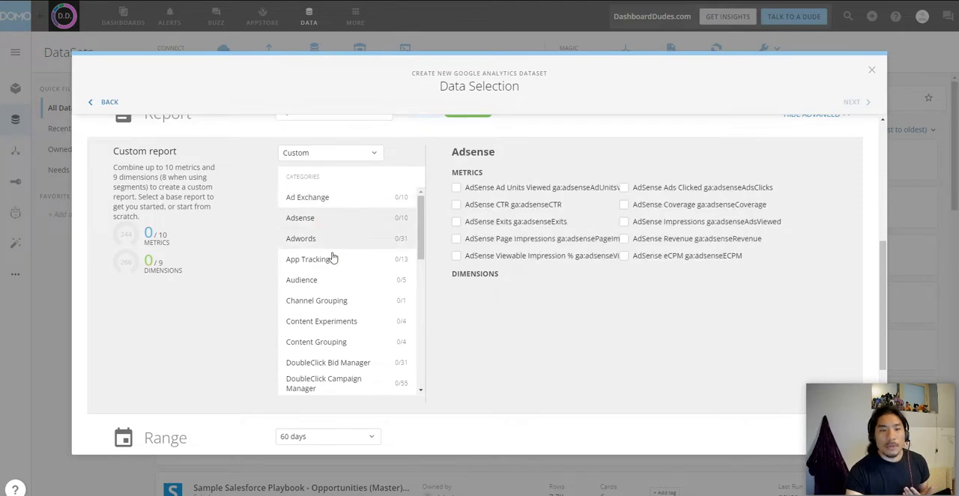
click(322, 298)
click(342, 339)
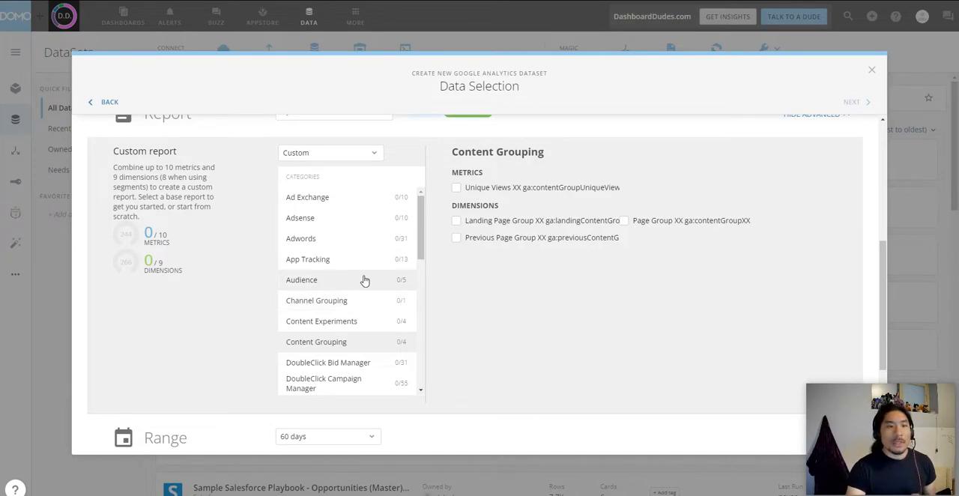
scroll(371, 272, up, 3)
scroll(525, 225, down, 2)
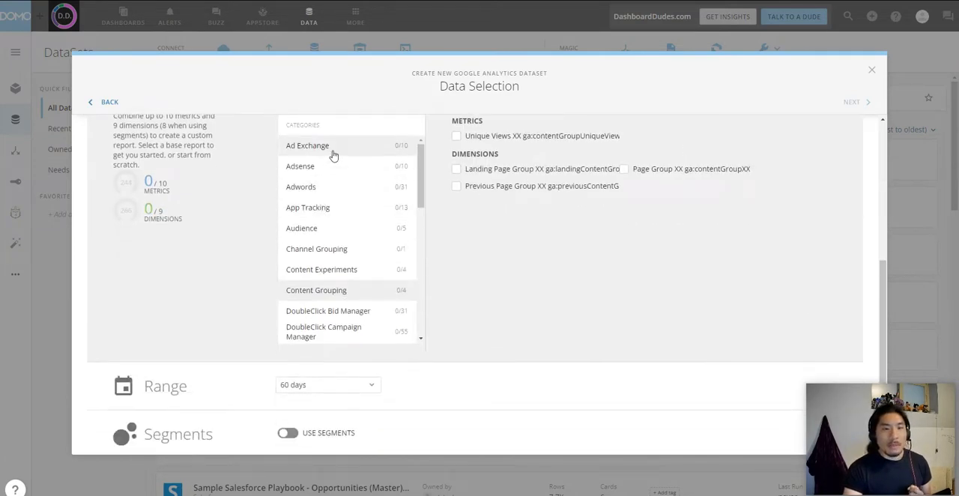
Step: Add the Default Channel Grouping dimension from the Channel Grouping category to the custom report
click(341, 251)
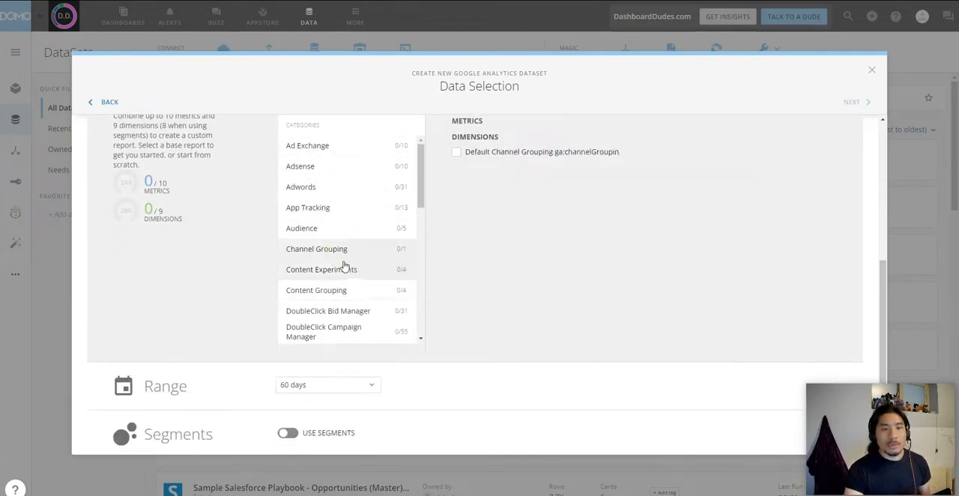
click(456, 154)
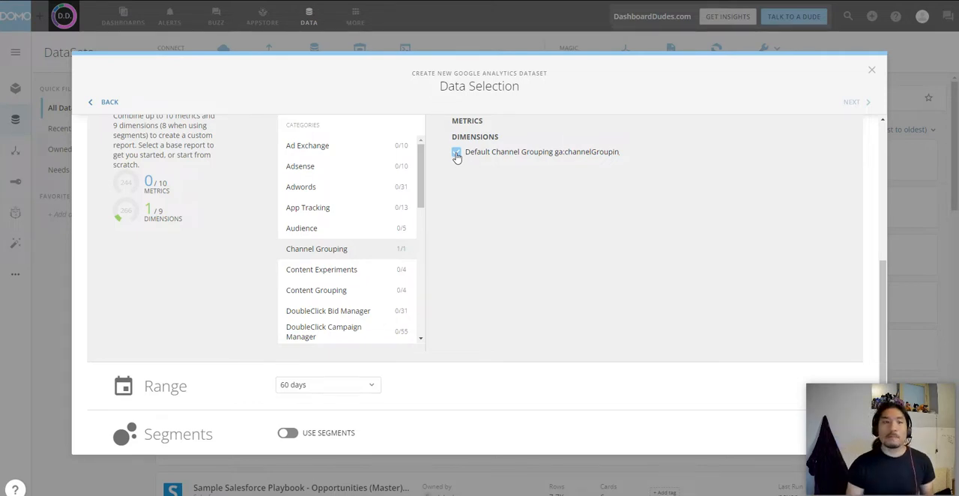
scroll(478, 215, up, 2)
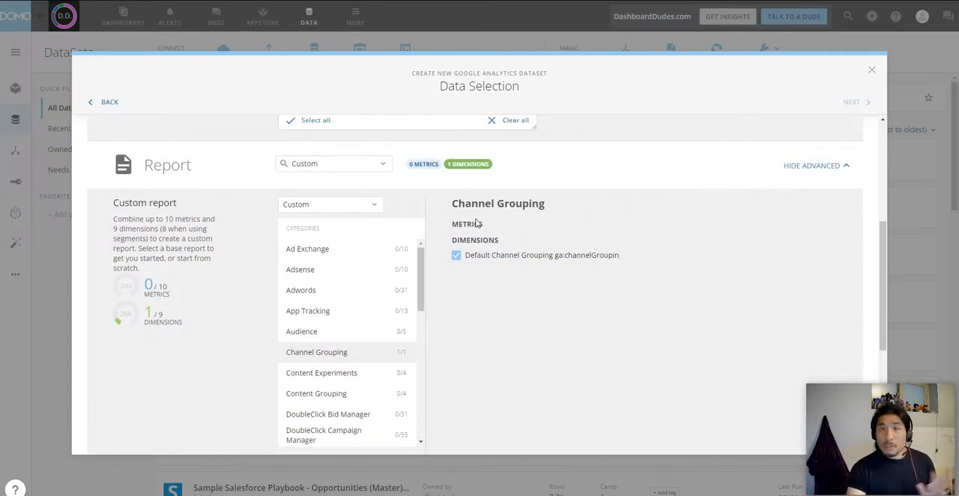
Step: Add the Revenue and Transactions metrics from the Ecommerce category to the custom report
scroll(348, 338, down, 3)
click(306, 363)
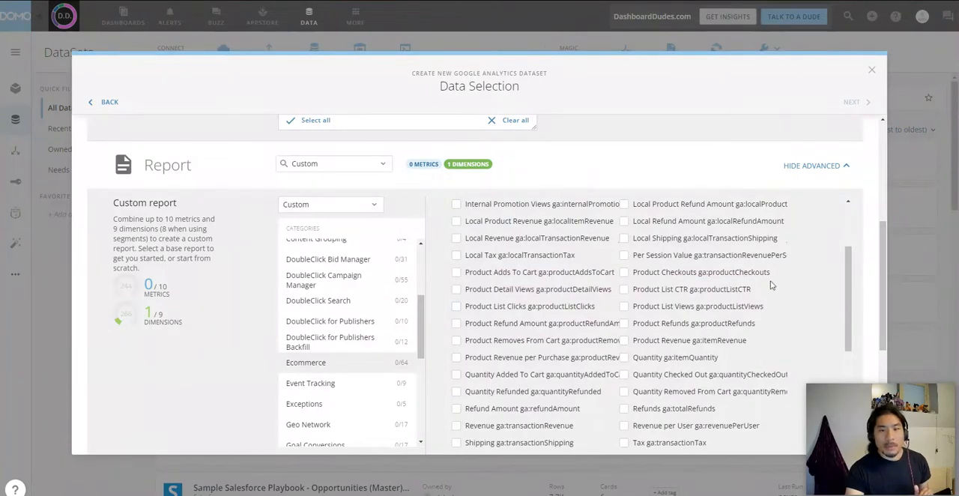
scroll(787, 277, down, 5)
scroll(639, 298, up, 3)
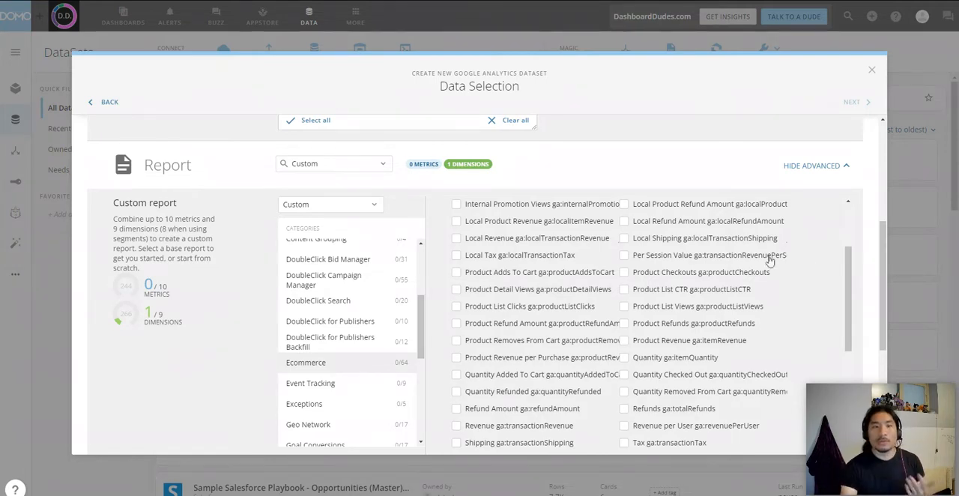
scroll(817, 234, down, 3)
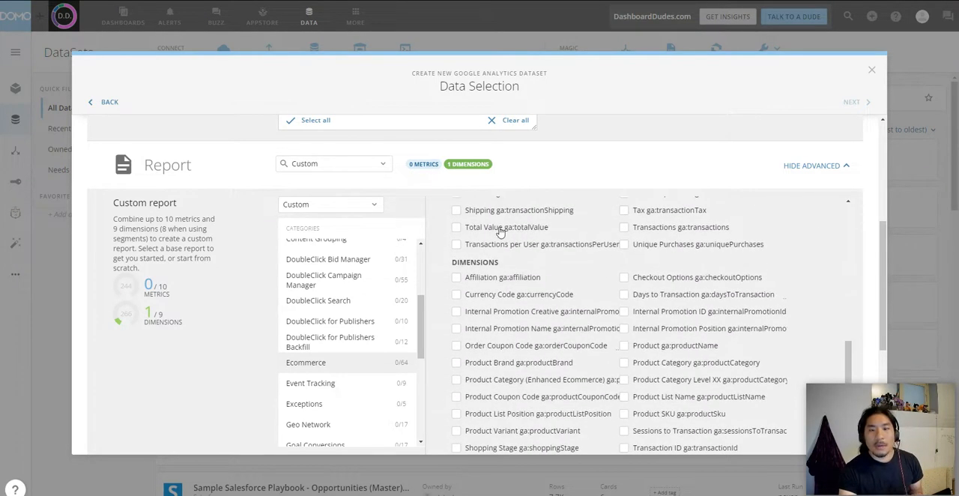
scroll(499, 234, up, 1)
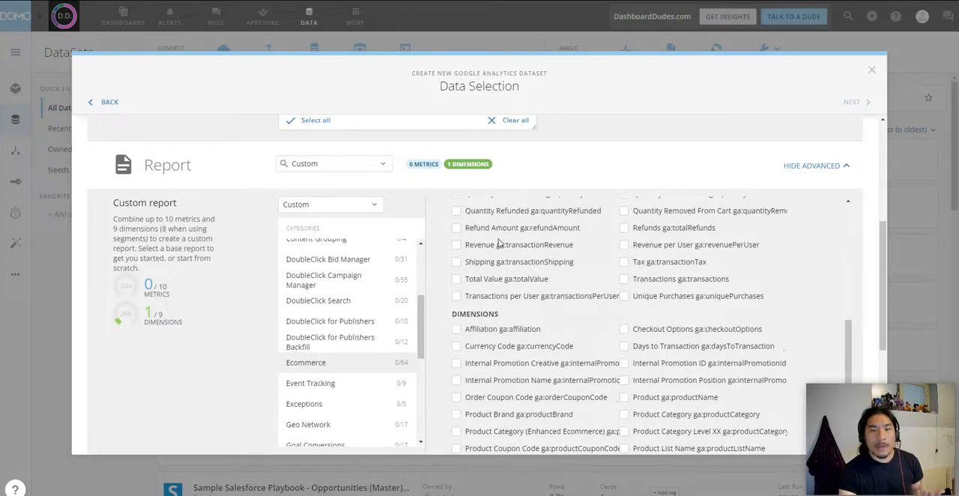
click(457, 246)
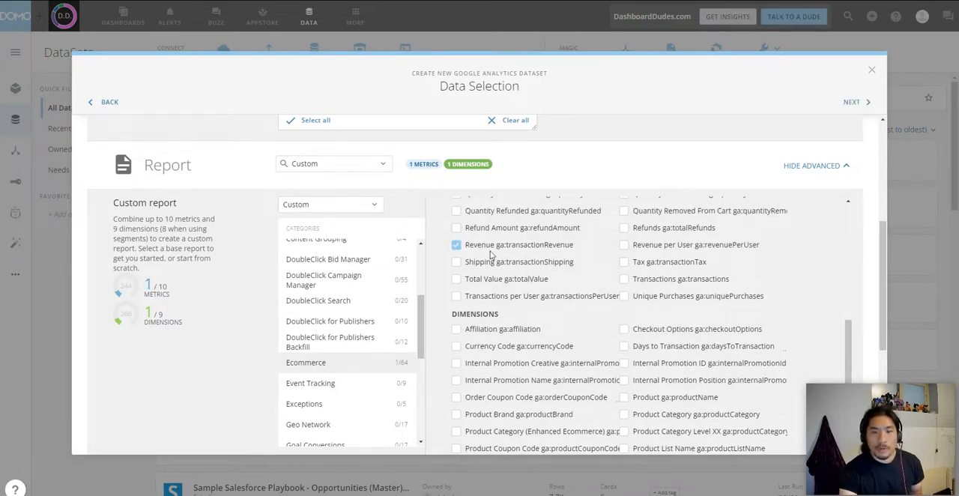
click(625, 280)
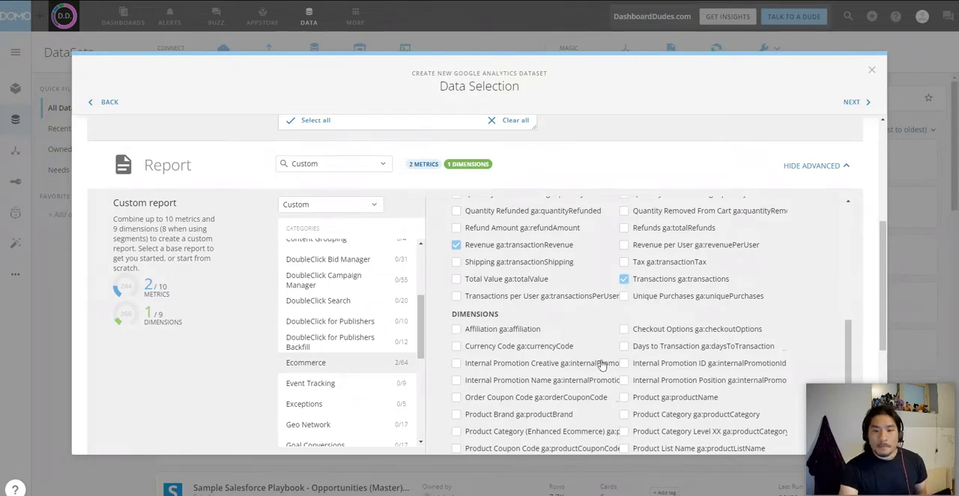
Step: Add the Bounces, Session Duration and Sessions metrics from the Session category to the custom report
scroll(603, 365, down, 1)
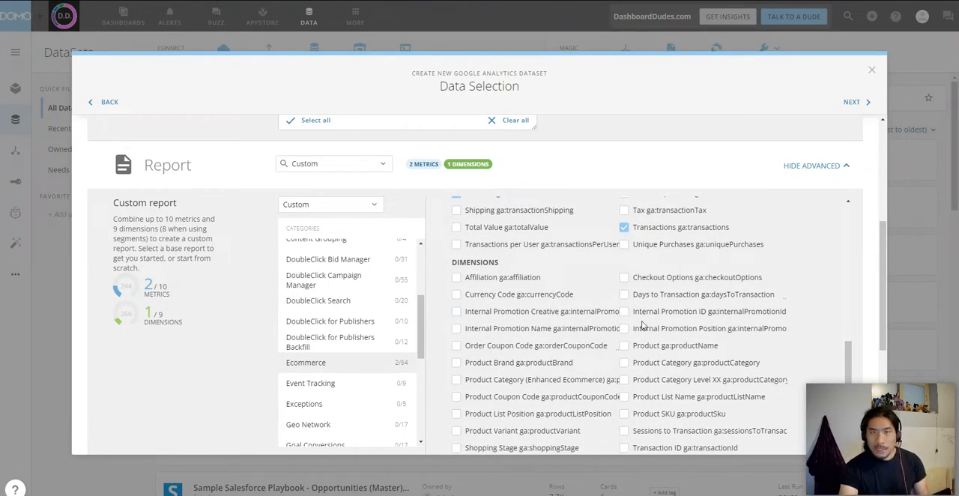
scroll(381, 358, down, 2)
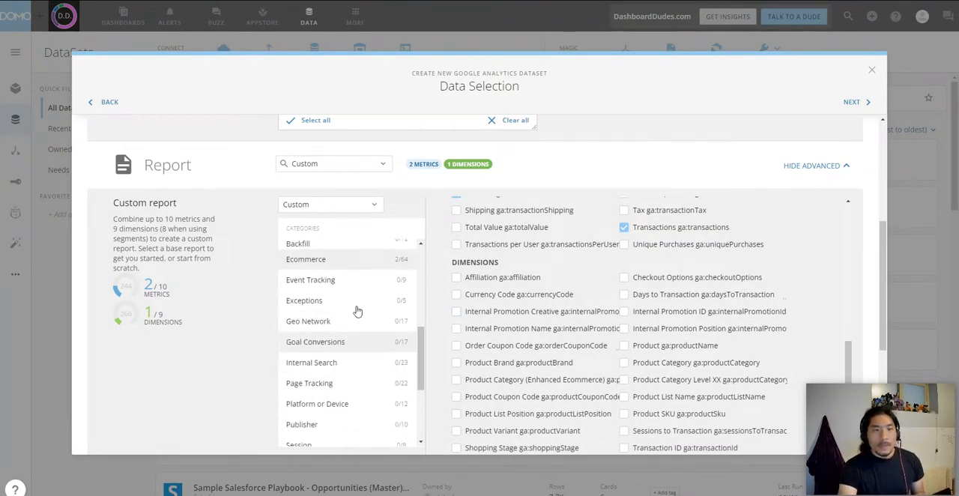
scroll(356, 393, down, 1)
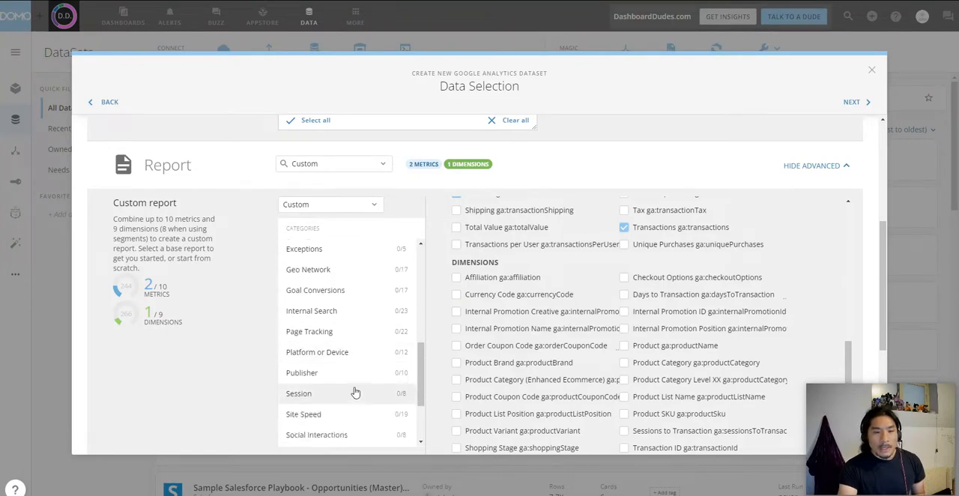
click(357, 393)
click(456, 259)
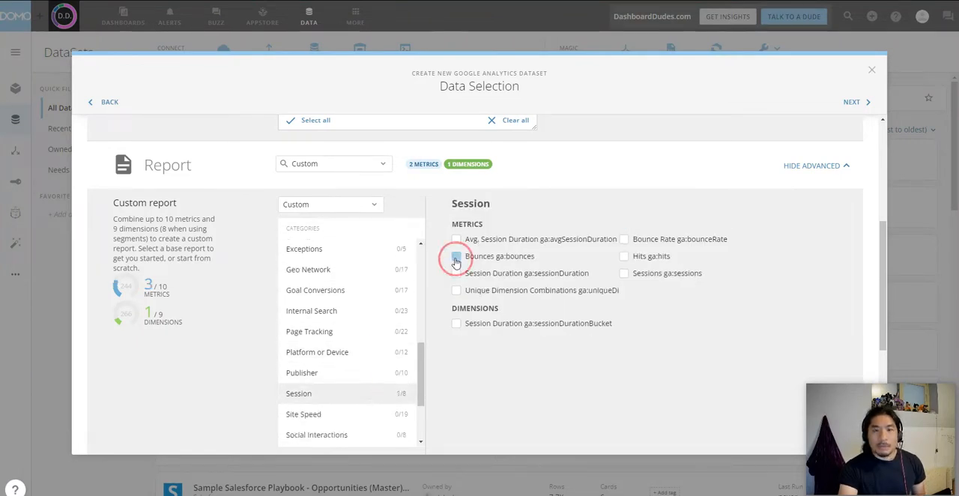
click(457, 273)
click(624, 274)
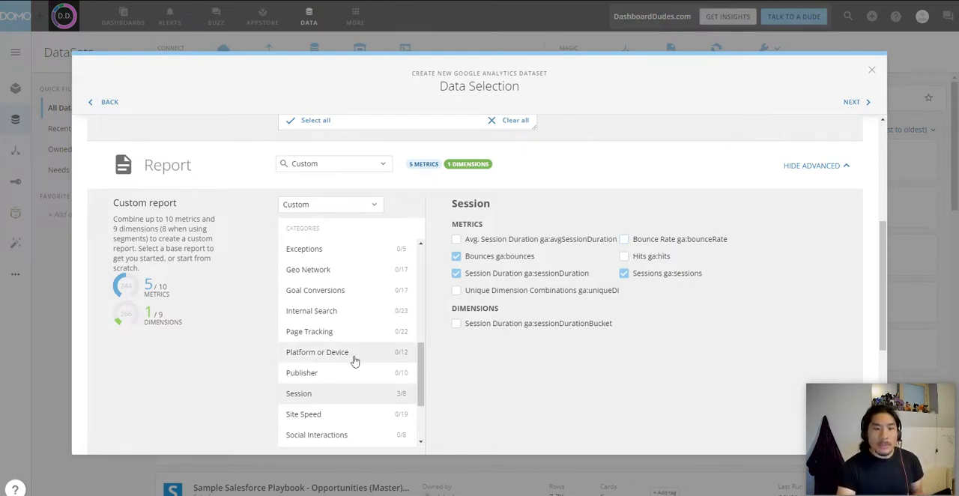
Step: Add the Users and New Users metrics from the User category to the custom report
scroll(343, 353, down, 3)
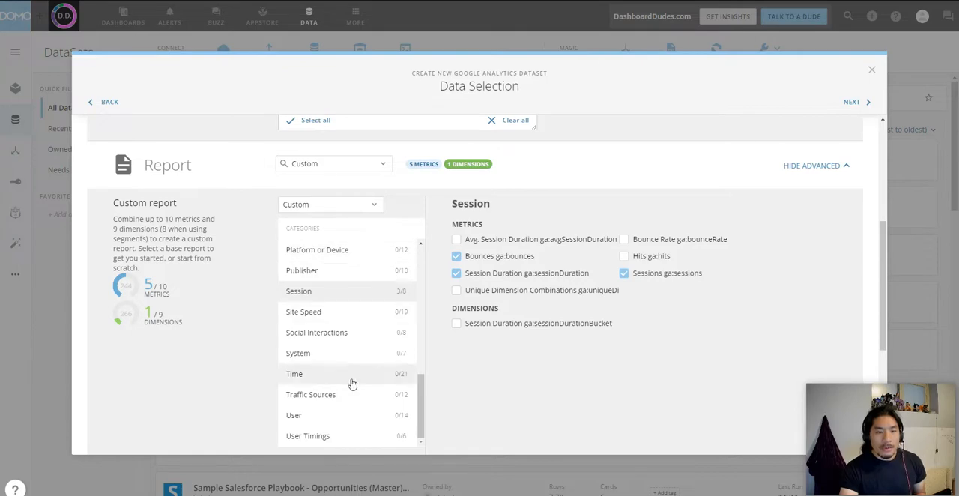
click(370, 419)
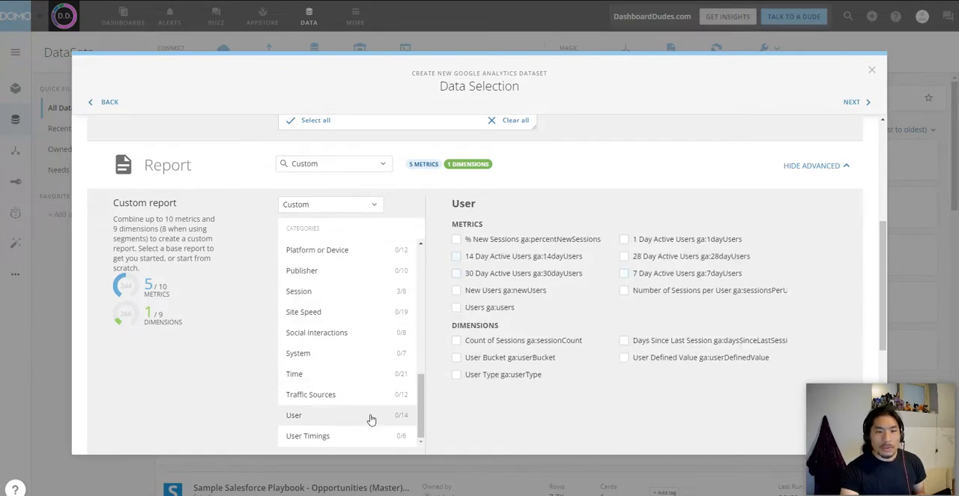
click(457, 307)
click(465, 294)
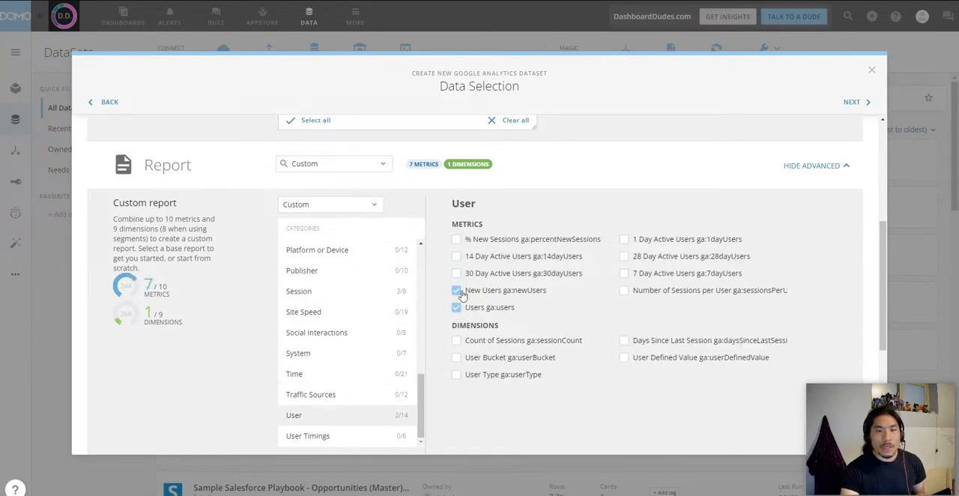
Step: Add the Month of Year (ga:yearMonth) dimension from the Time category to the custom report
scroll(363, 383, up, 1)
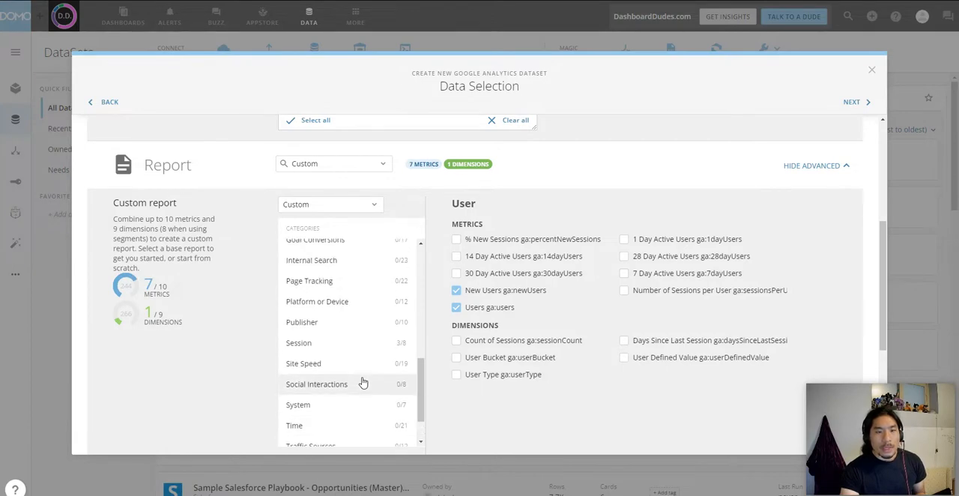
scroll(363, 383, up, 2)
scroll(363, 383, down, 2)
scroll(363, 383, down, 2)
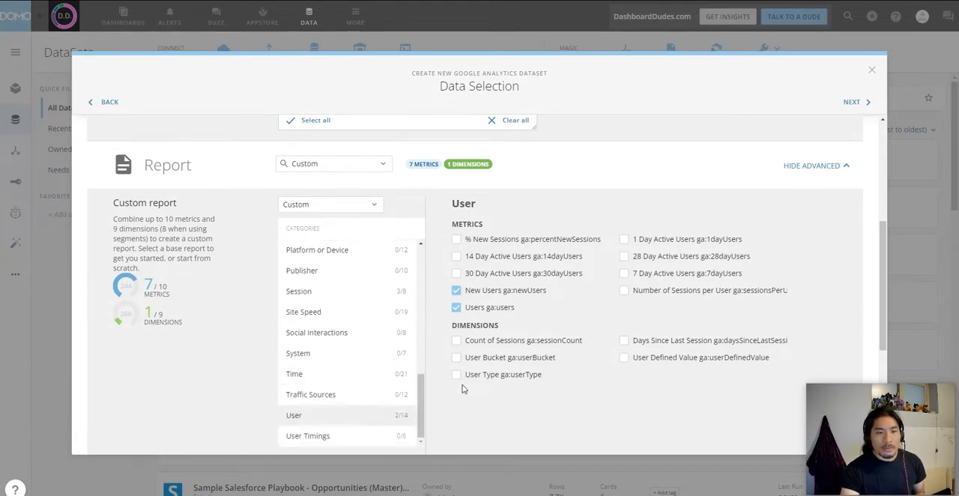
scroll(485, 384, down, 2)
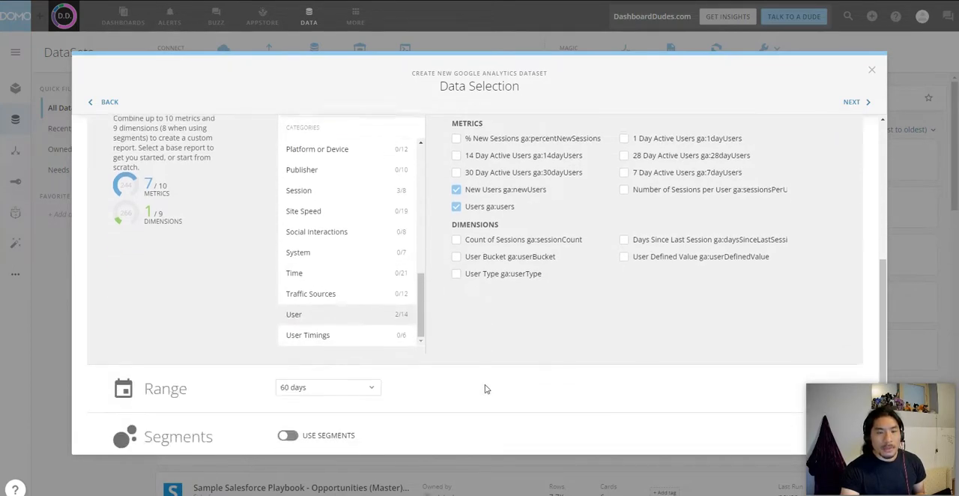
click(348, 275)
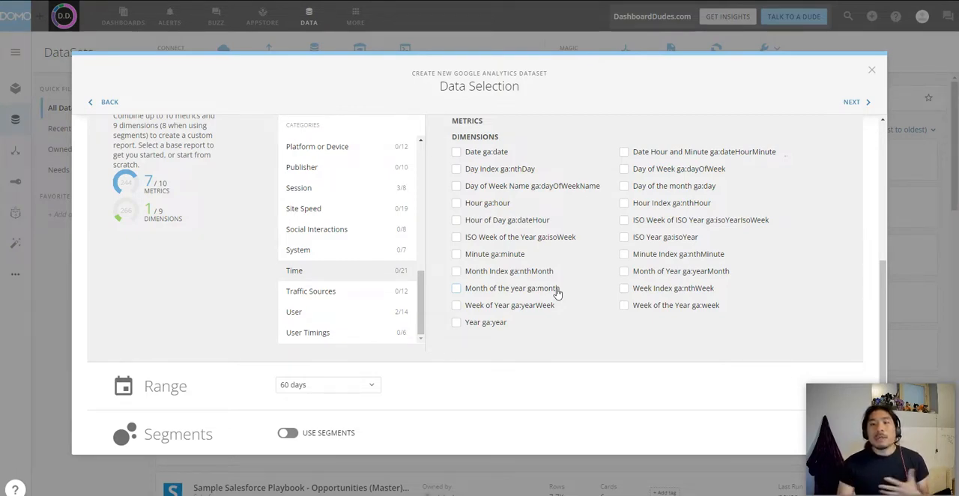
click(714, 274)
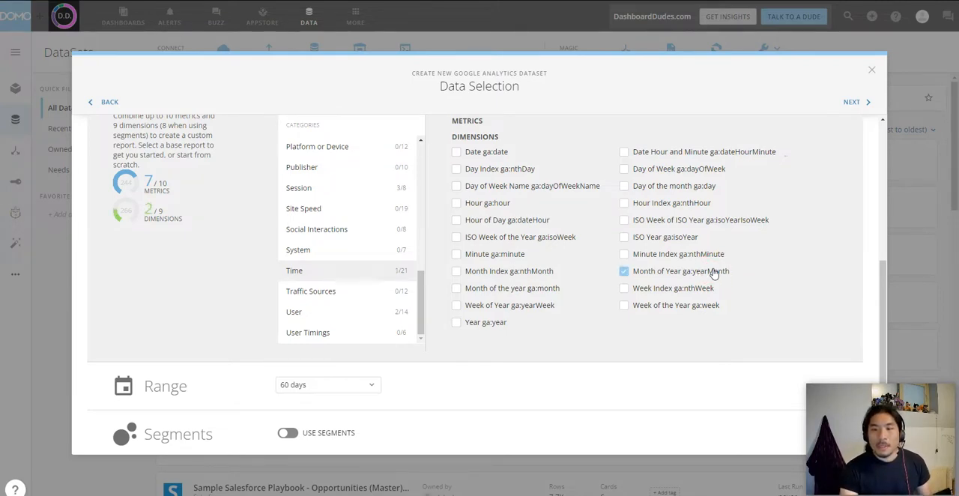
Step: Switch the report's range to a custom date range running from 01/01/2022 to 07/17/2022
scroll(748, 268, down, 2)
click(330, 237)
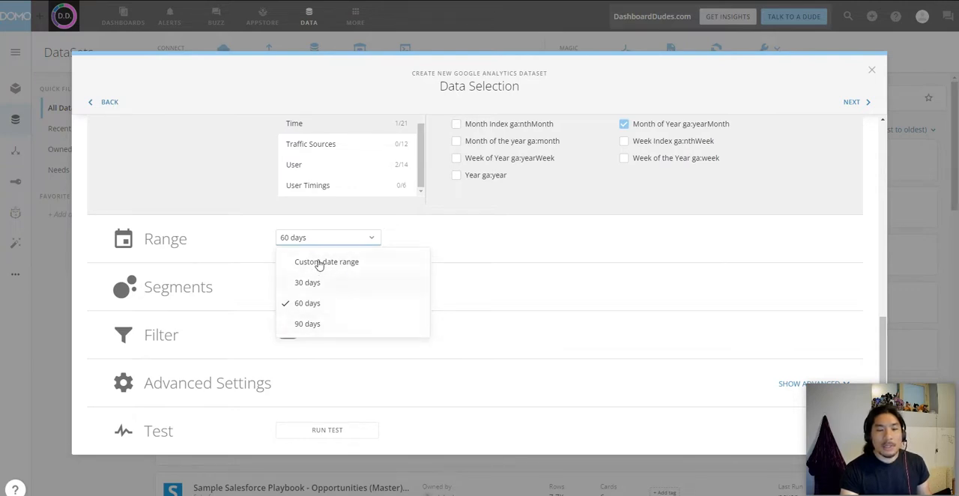
click(323, 263)
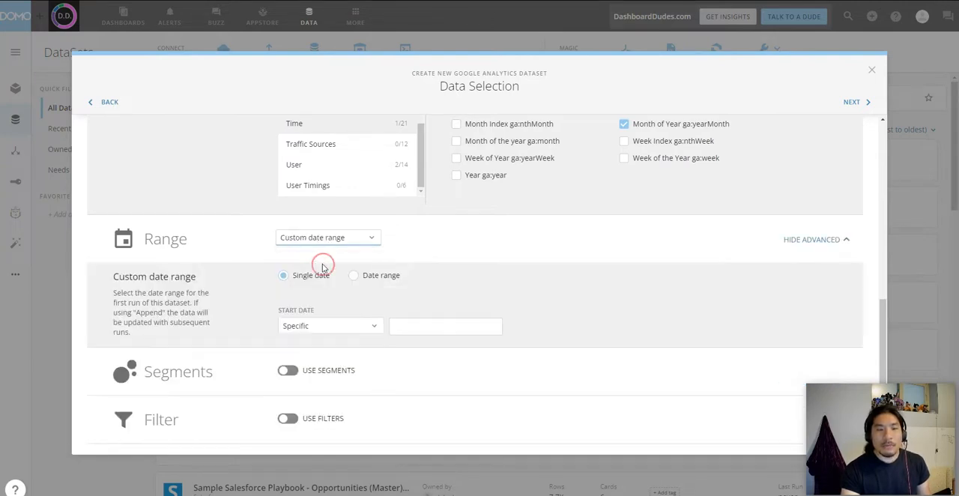
click(382, 276)
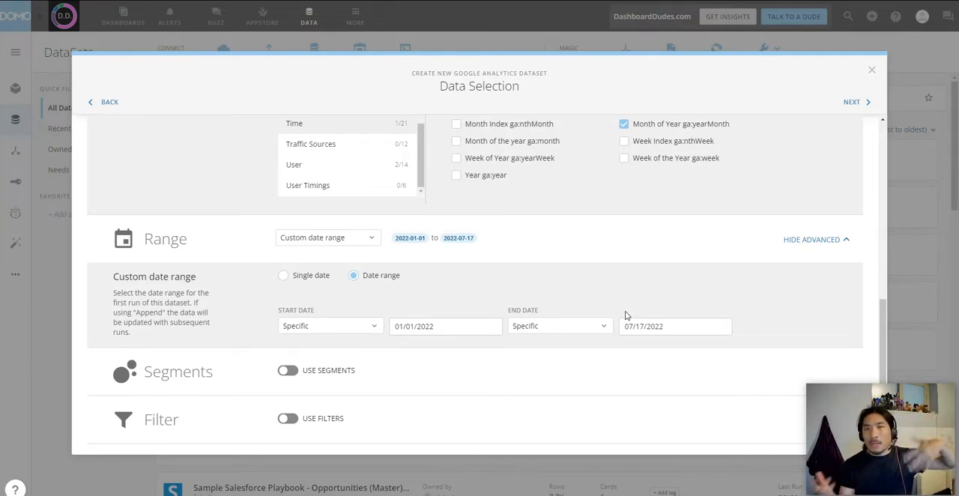
Step: Make the end date of the custom range relative, set to 1 day back
click(585, 372)
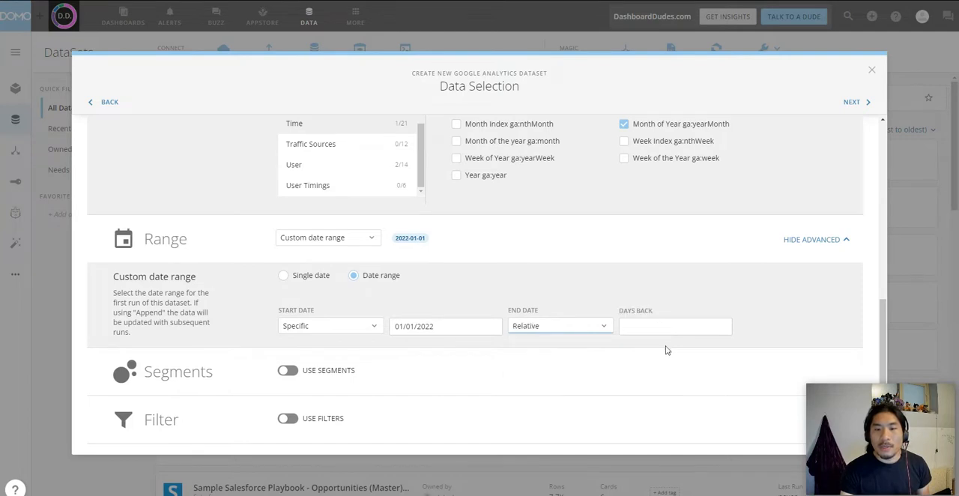
click(666, 327)
text(1)
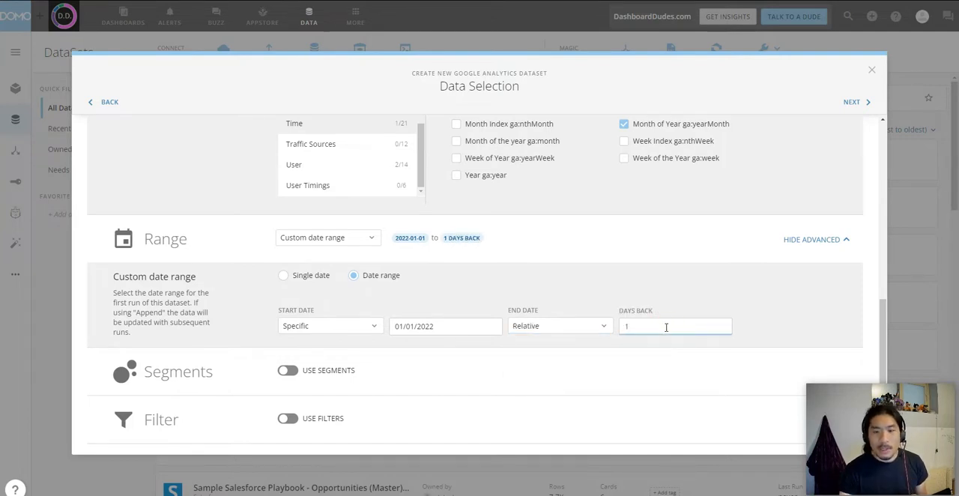
click(672, 361)
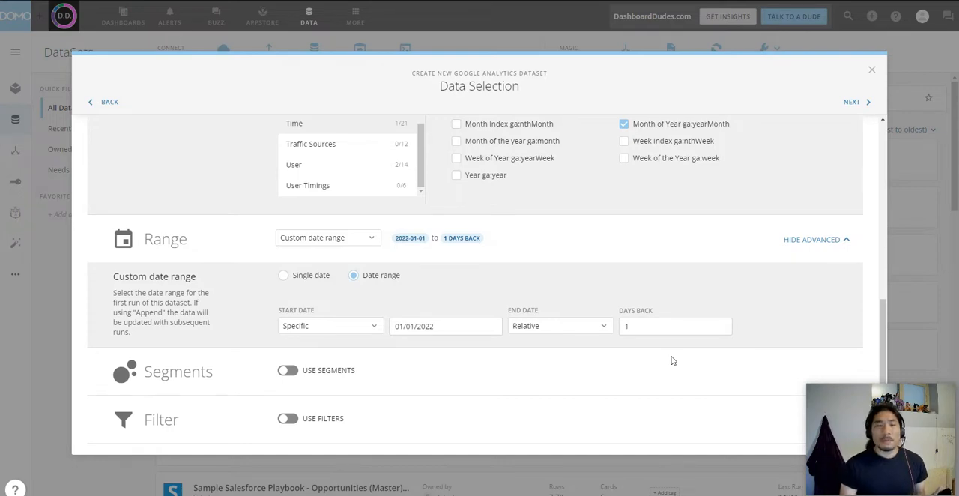
Step: Make the start date of the custom range relative, set to 730 days back
click(328, 328)
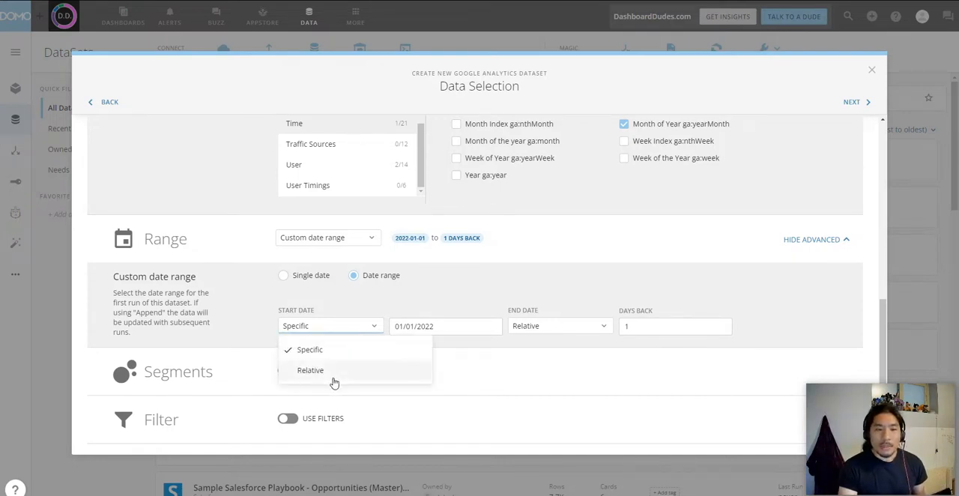
click(334, 371)
click(431, 328)
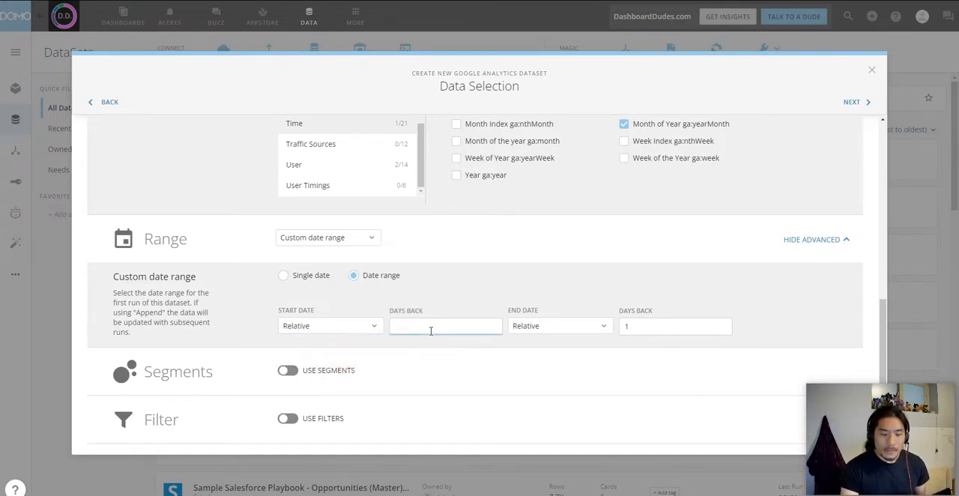
text(730)
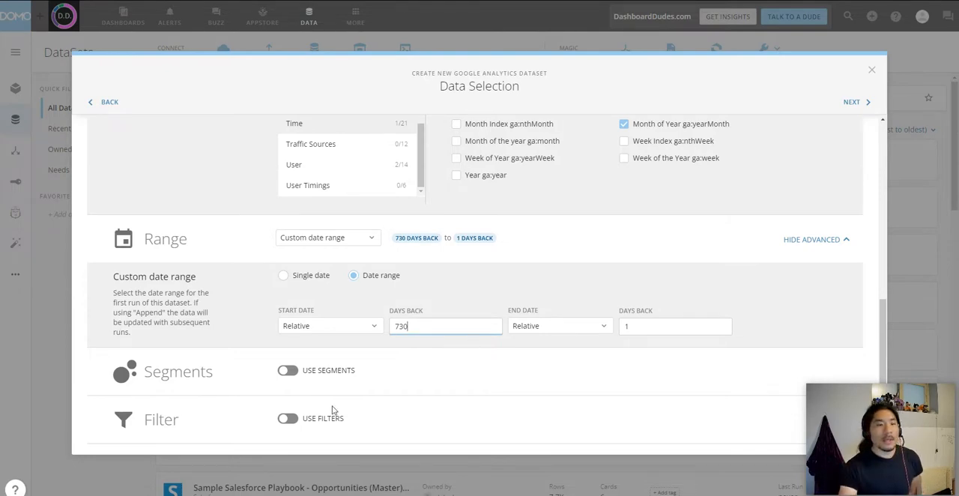
Step: Enable filters for the report and bring up its dimension and metric filter definitions
scroll(332, 405, down, 2)
click(286, 335)
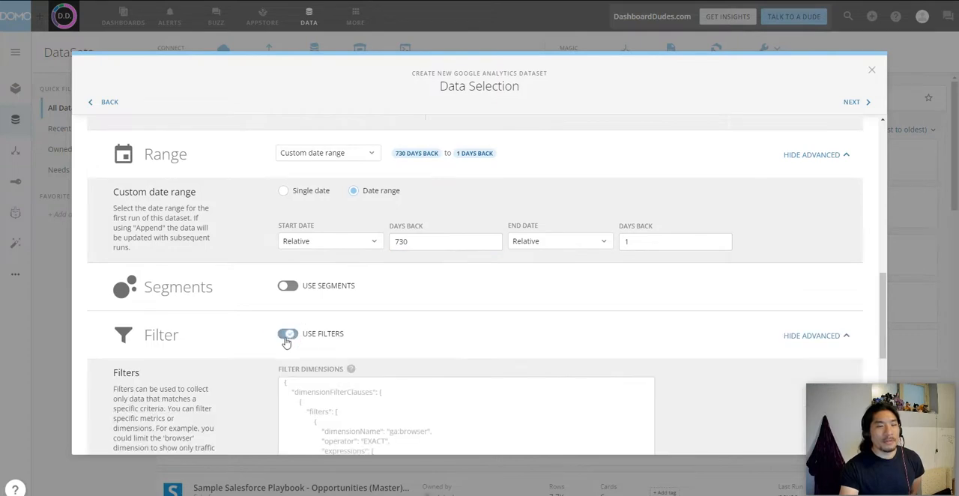
scroll(440, 319, down, 5)
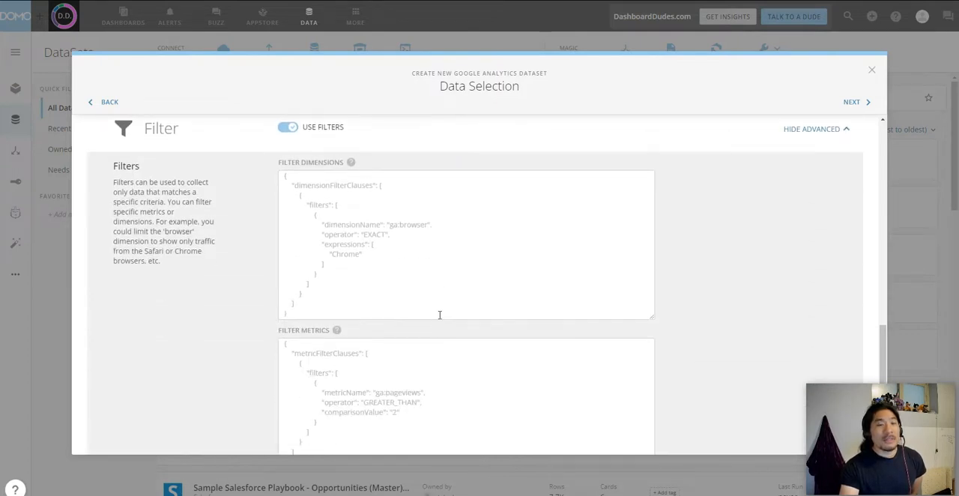
Step: Paste a dimension filter clause that matches ga:sourceMedium with operator EXACT and expression "top10 / affiliate"
click(294, 180)
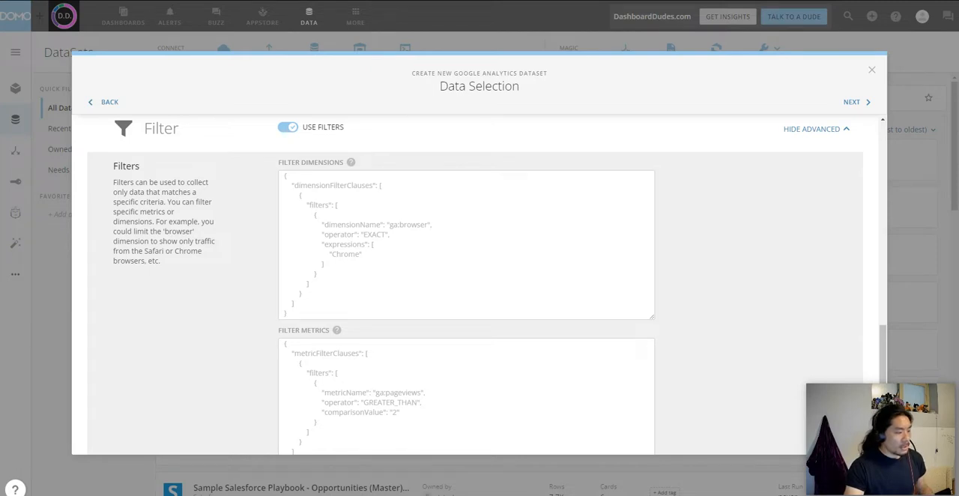
click(317, 215)
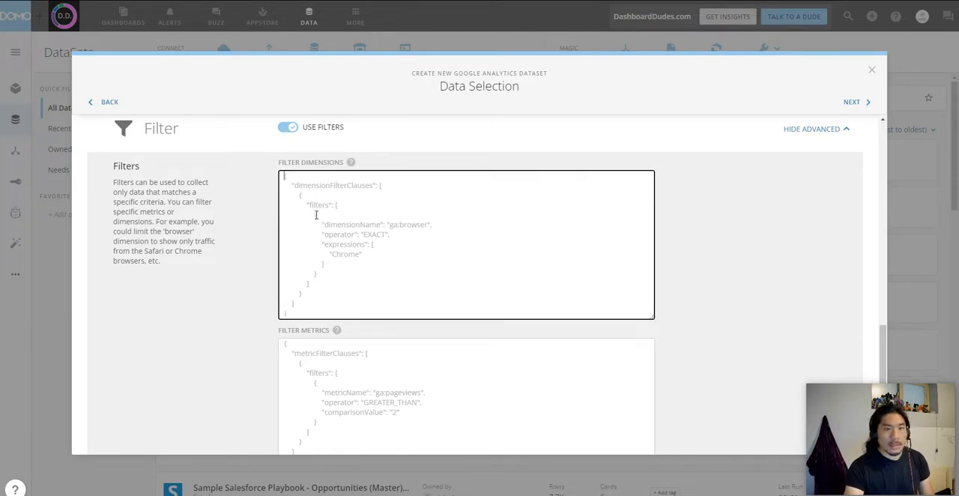
key(ctrl+a)
text({   "dimensionFilterClauses": [     {       "filters": [         {           "dimensionName": "ga:sourceMedium",           "operator": "EXACT",           "expressions": [             "top10 / affiliate"           ]         }       ]     }   ] })
scroll(426, 278, up, 1)
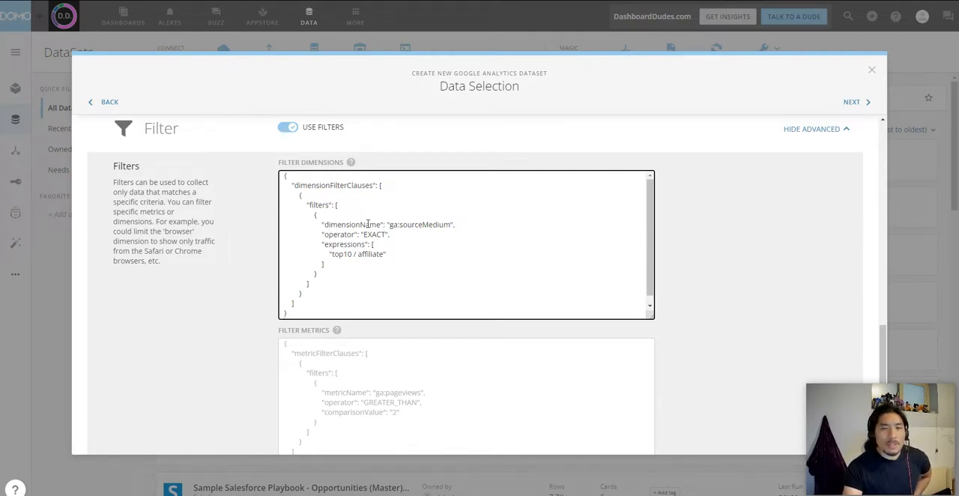
click(342, 224)
click(345, 247)
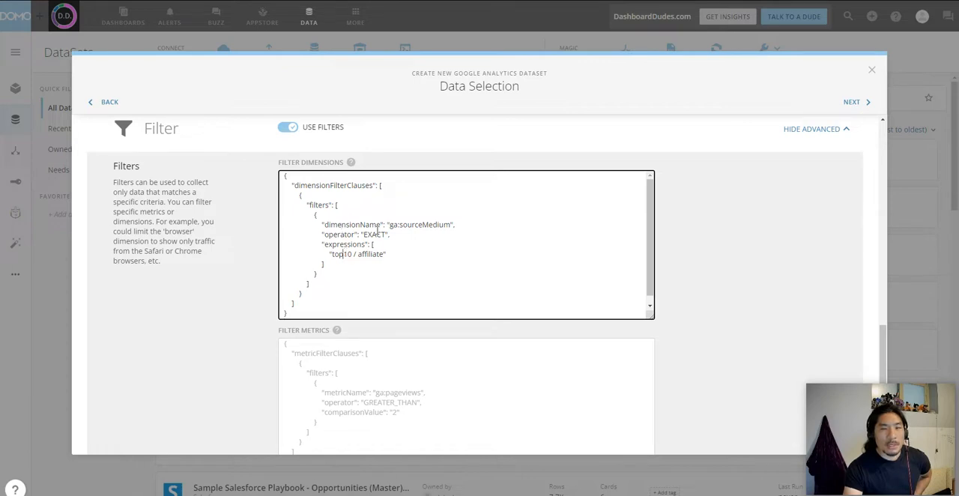
click(390, 224)
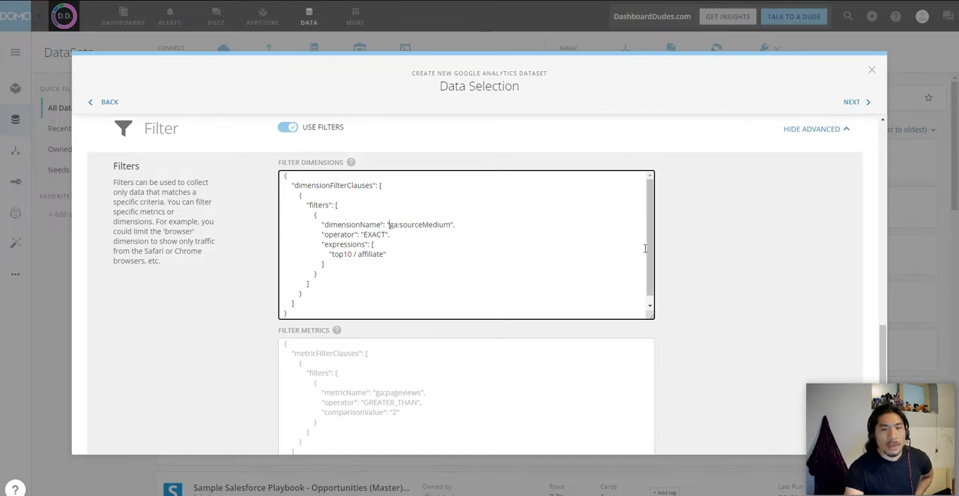
Step: Look up the ga: name of the Default Channel Grouping dimension in the custom report's Channel Grouping category
scroll(685, 274, up, 3)
scroll(458, 263, up, 3)
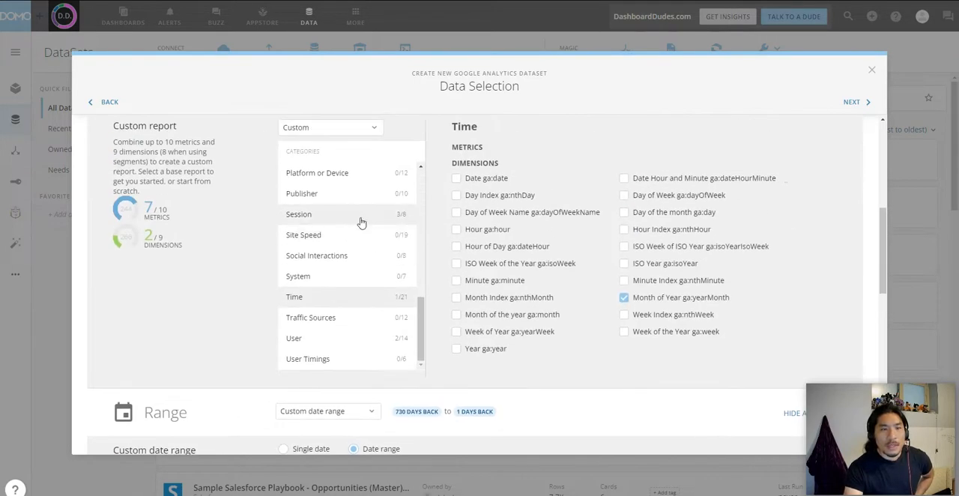
scroll(382, 287, up, 3)
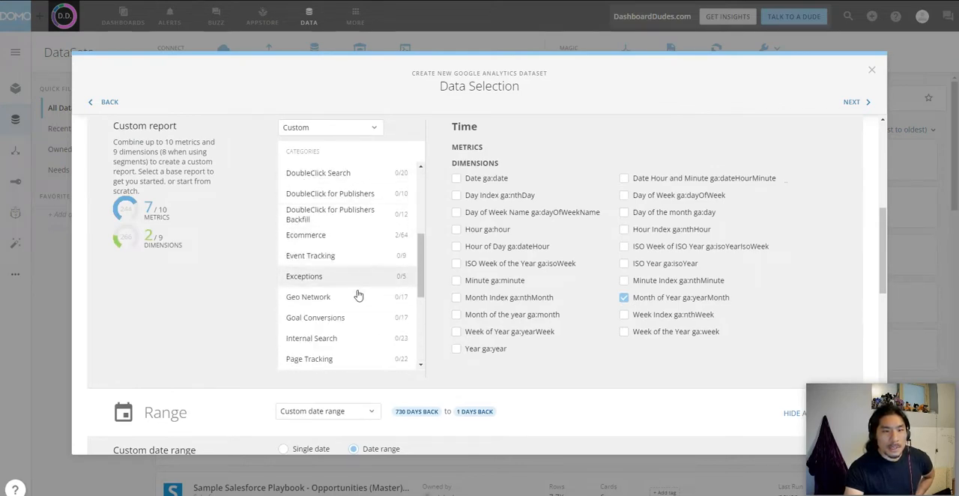
scroll(354, 207, up, 2)
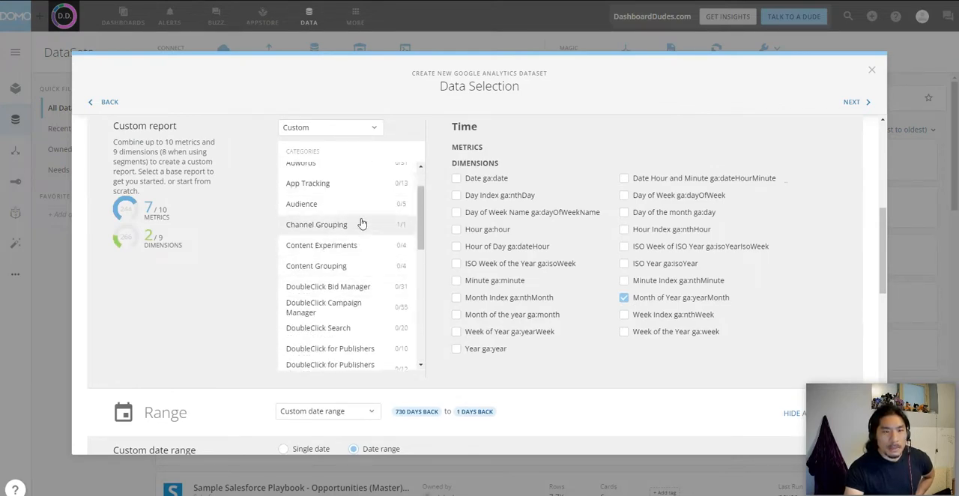
click(362, 225)
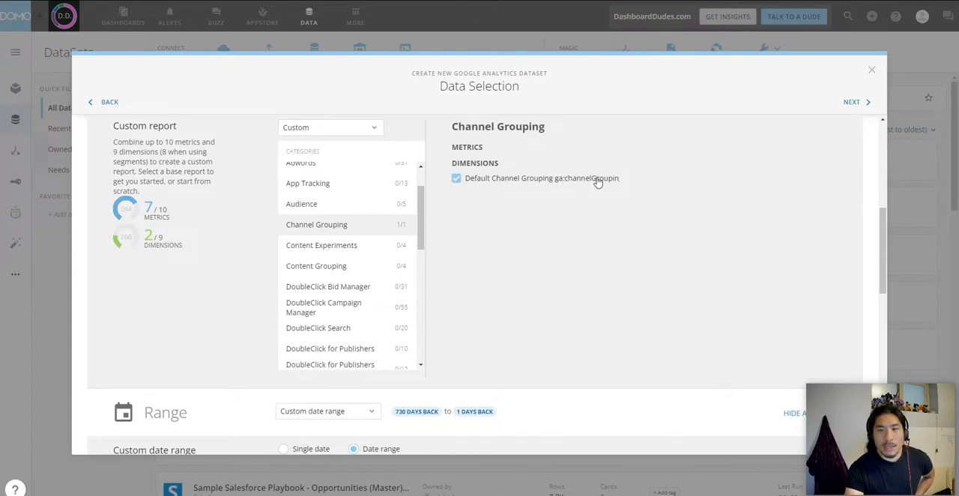
Step: Replace the dimension name in the dimension filter clause with ga:channelGrouping
scroll(510, 296, down, 10)
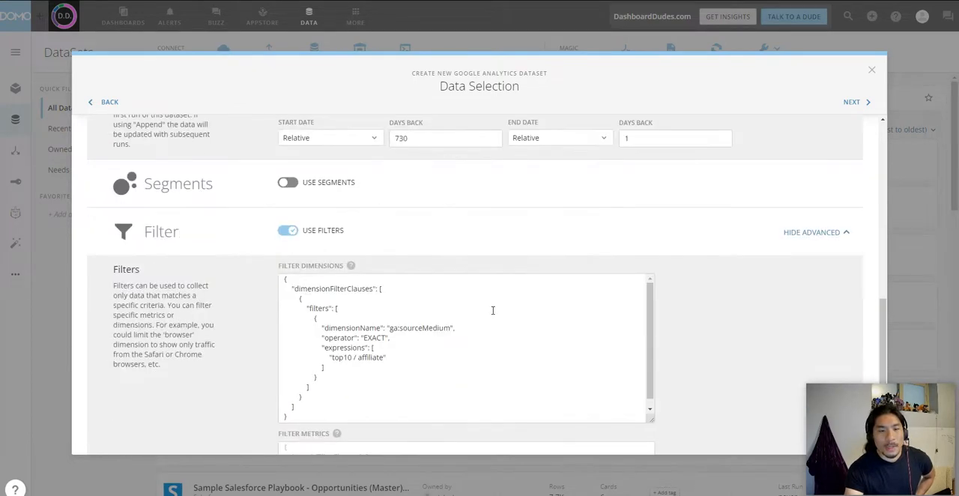
drag(399, 328, 449, 324)
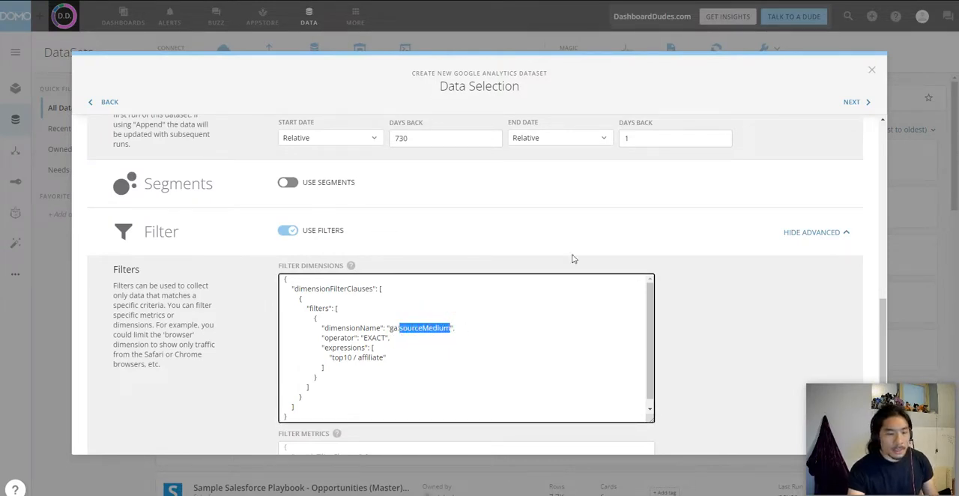
text(channelGroup)
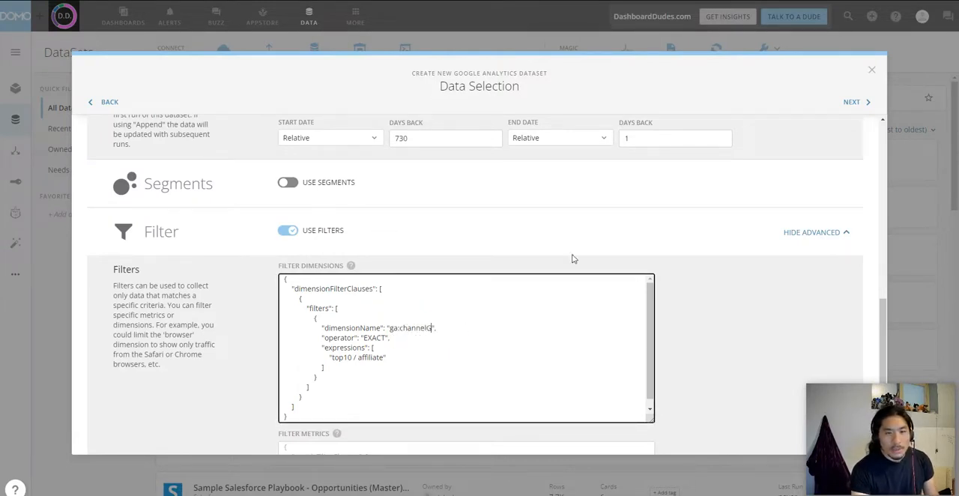
text(ing)
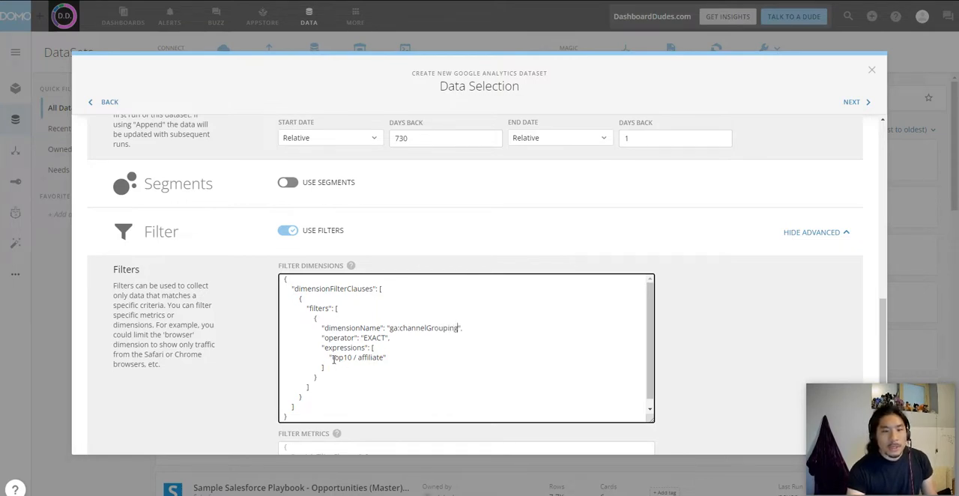
Step: Replace the expression in the dimension filter clause with "Paid Search"
drag(333, 357, 385, 357)
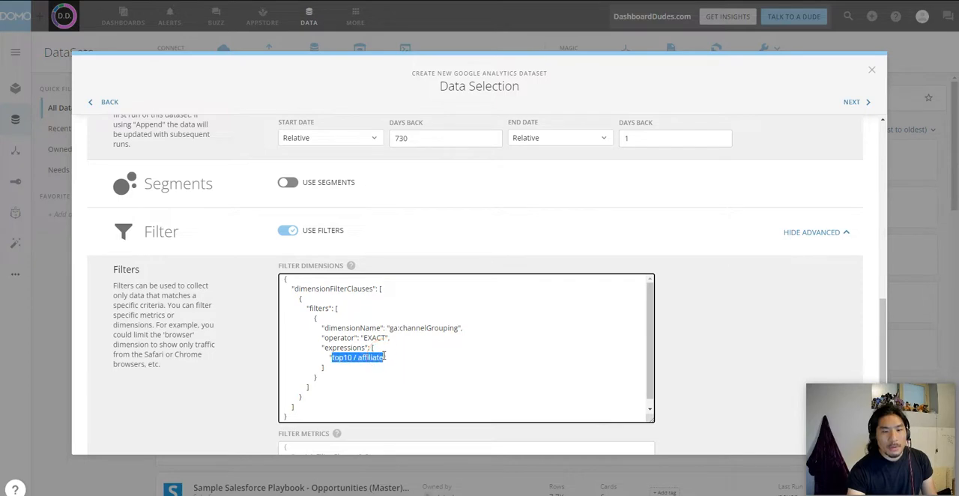
key(BackSpace)
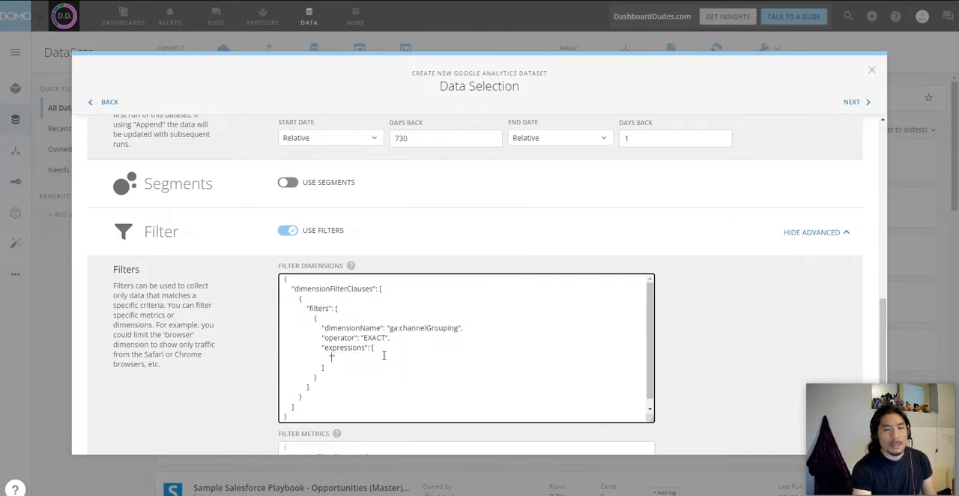
text(Paid Sear)
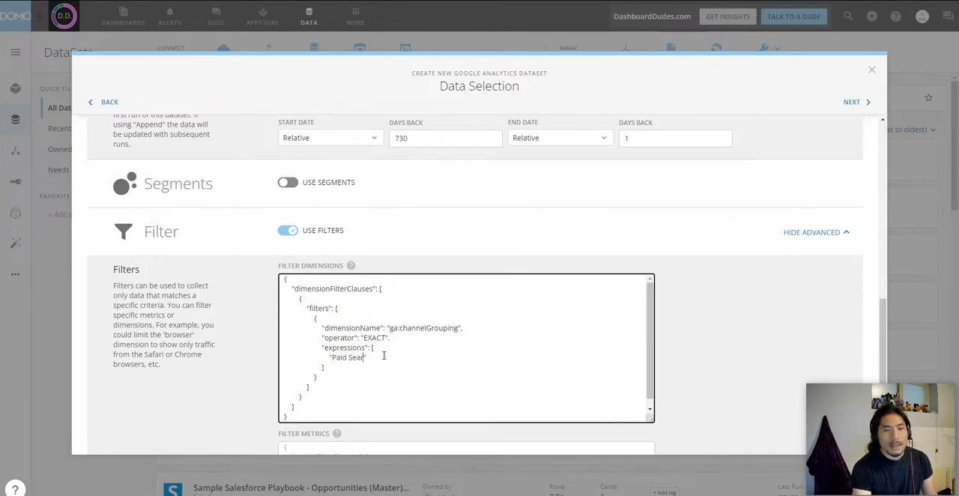
text(ch)
Step: Change the dimension filter expression to "Organic Search"
double_click(339, 358)
text(Organ)
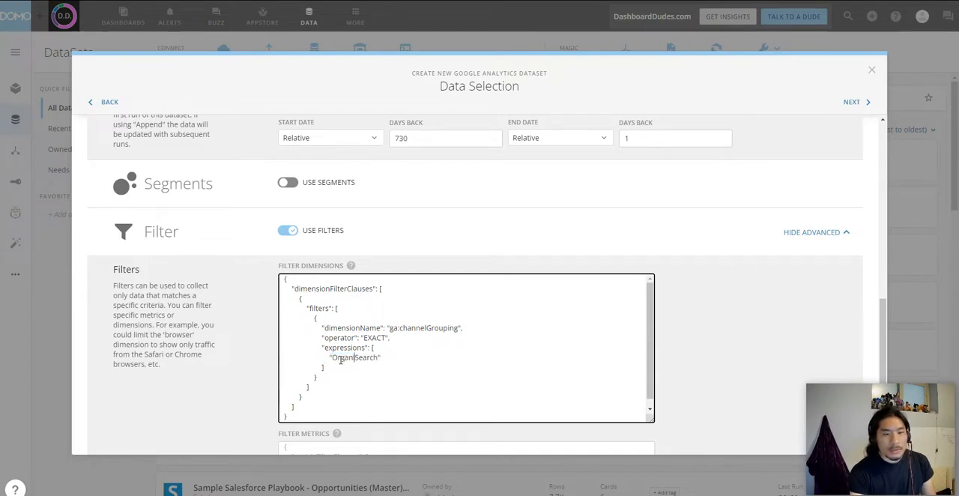
text(ic)
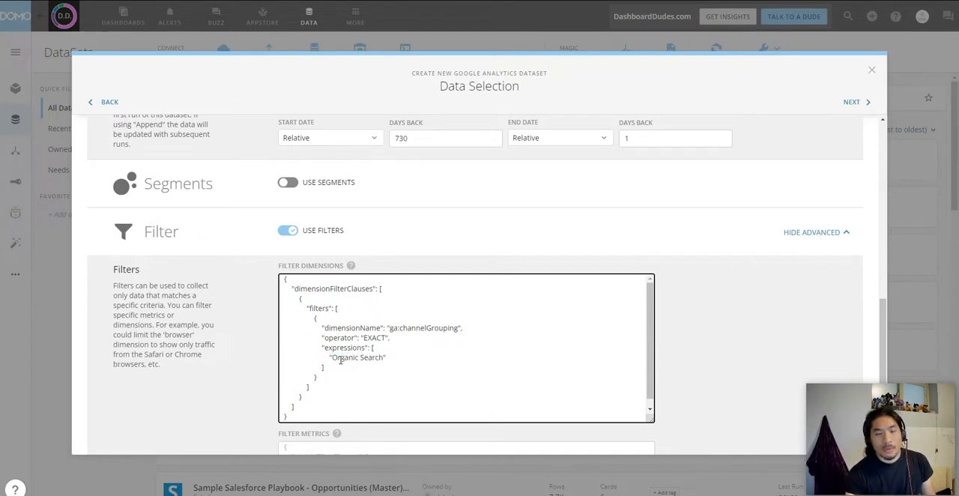
Step: Clear the entire dimension filter definition
scroll(498, 252, up, 1)
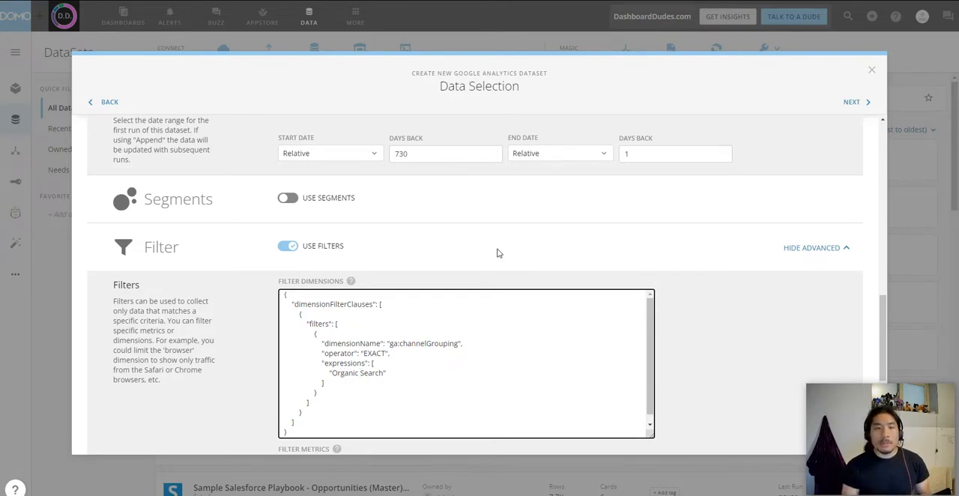
key(ctrl+a)
key(BackSpace)
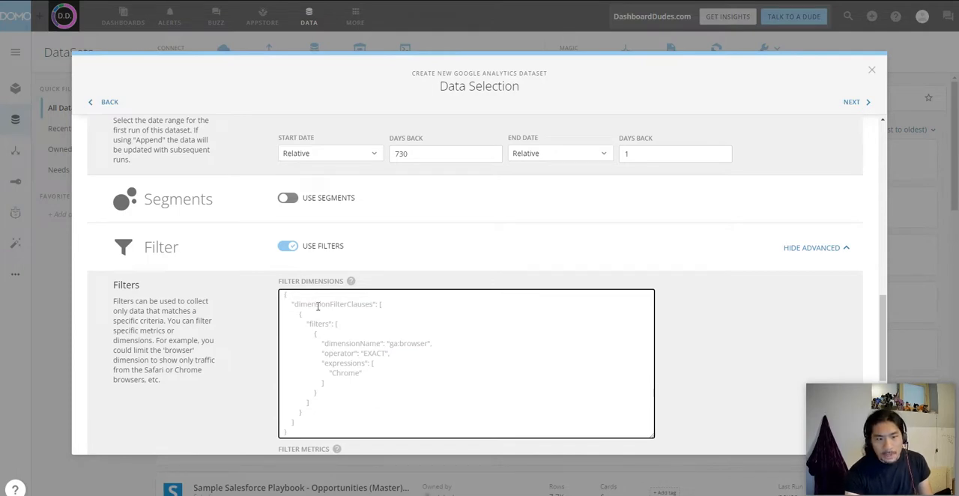
Step: Proceed to scheduling and set the daily update's start time to 11 AM UTC (6 AM CDT)
scroll(741, 359, down, 3)
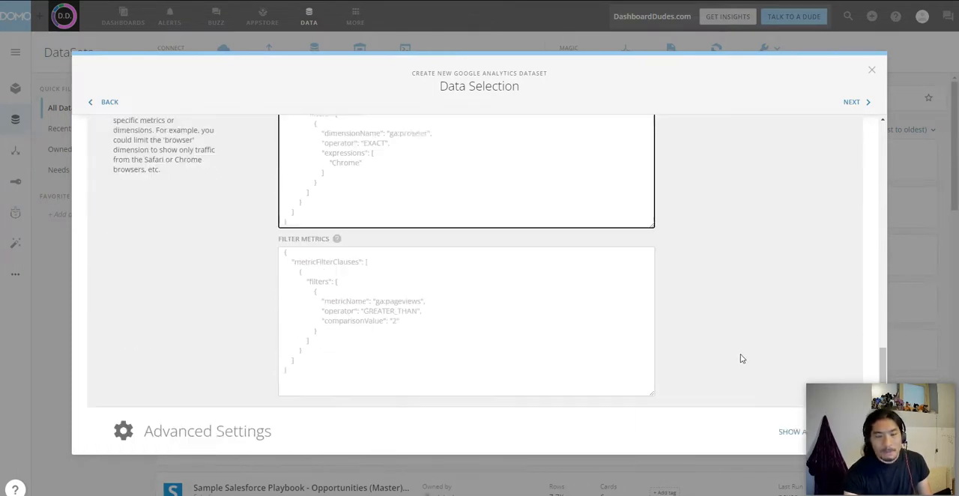
scroll(757, 225, up, 5)
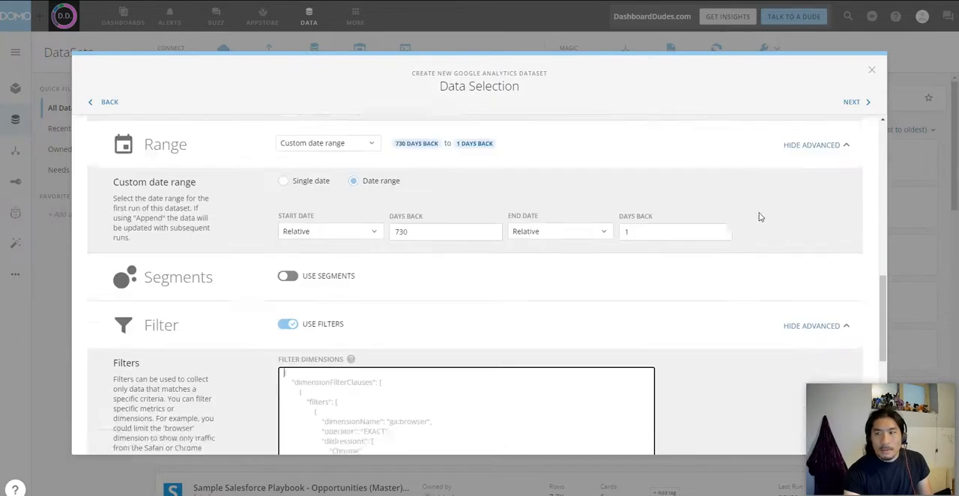
scroll(760, 219, up, 3)
click(852, 100)
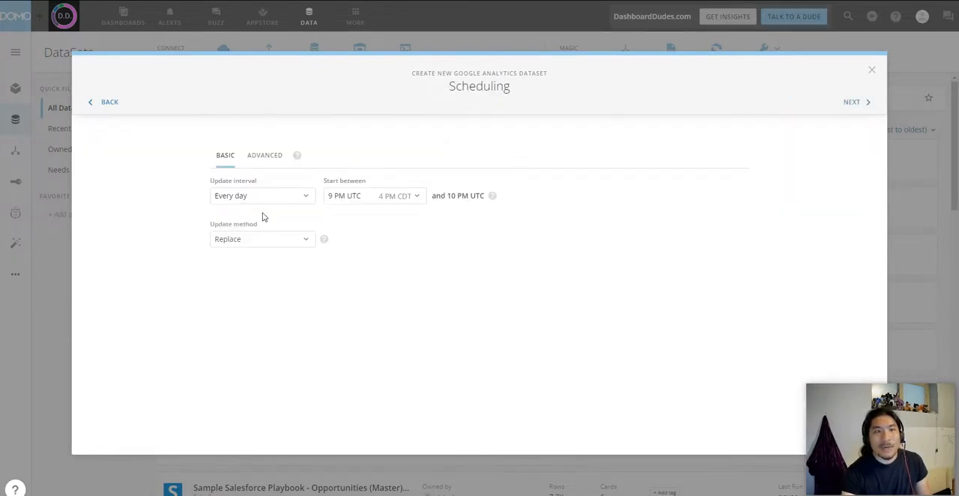
click(391, 200)
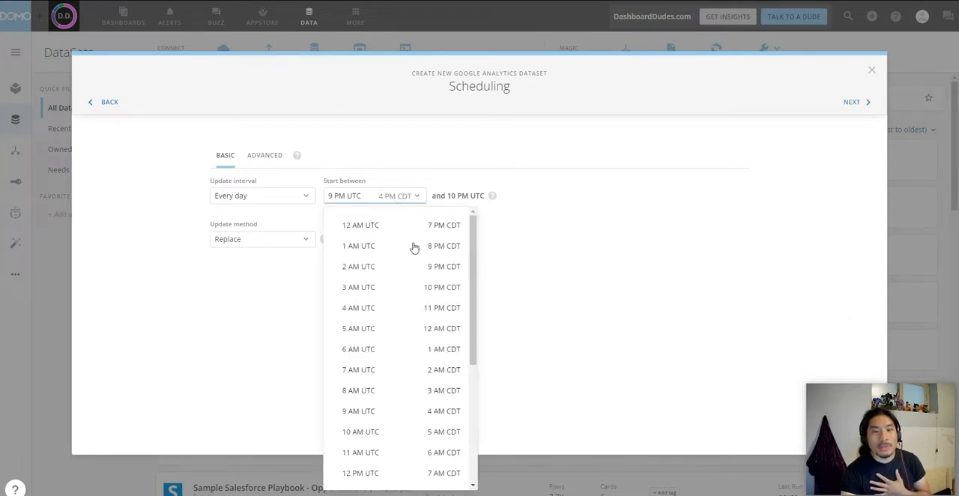
click(461, 454)
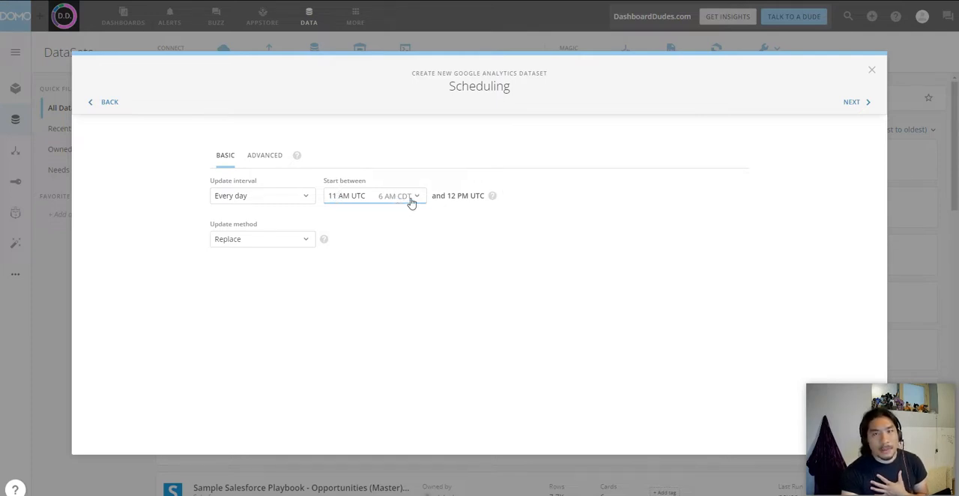
Step: Proceed past scheduling, name the dataset "Source: Google Analytics | Channel Performance", and save and run it
click(866, 107)
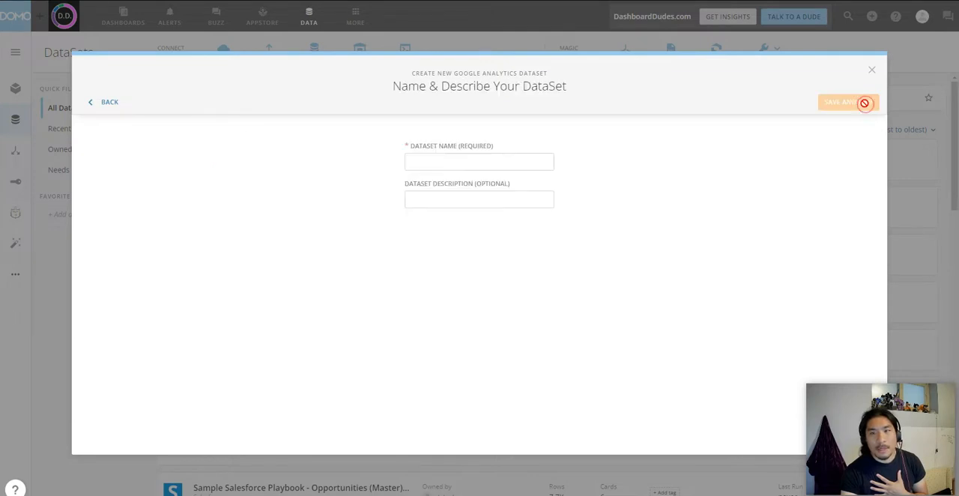
click(543, 165)
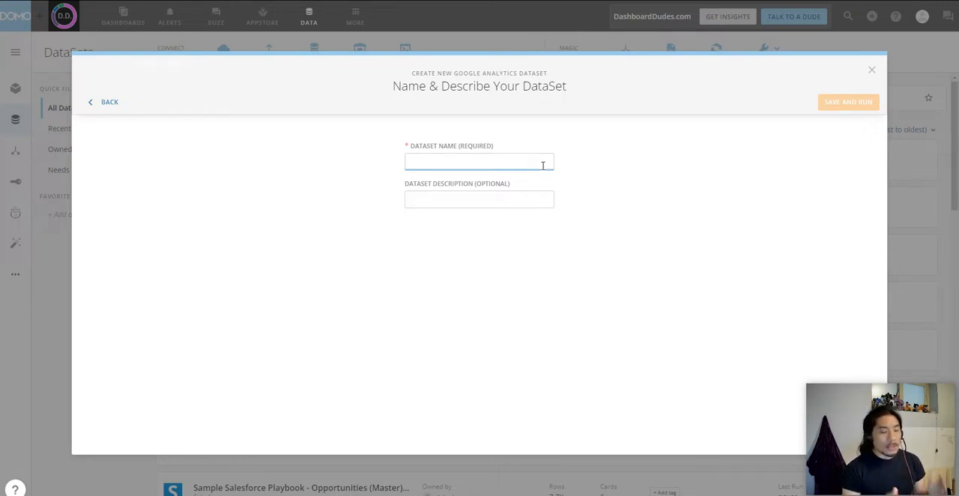
text(S)
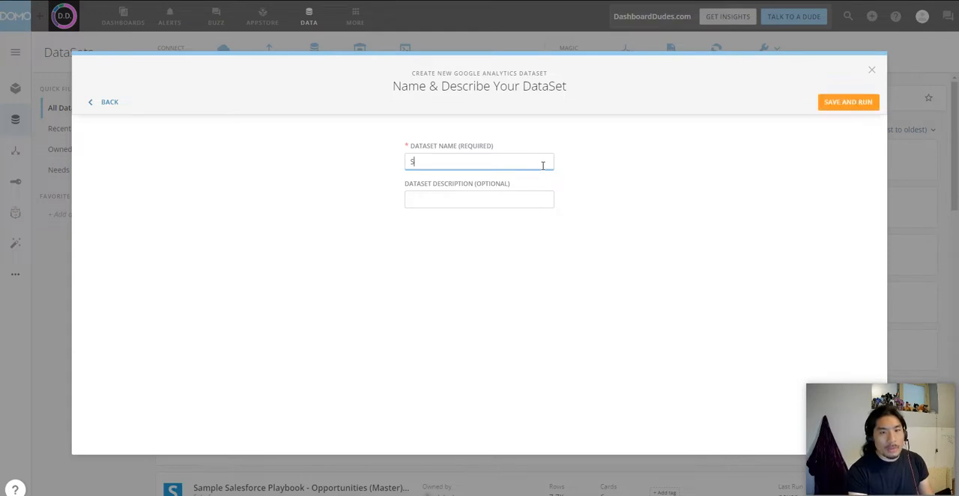
text(ource: G)
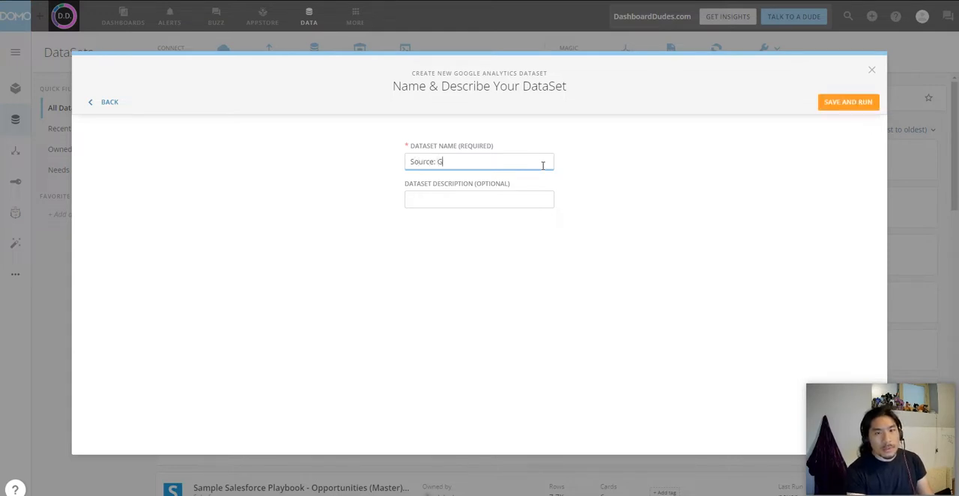
text(oogle Analtyic)
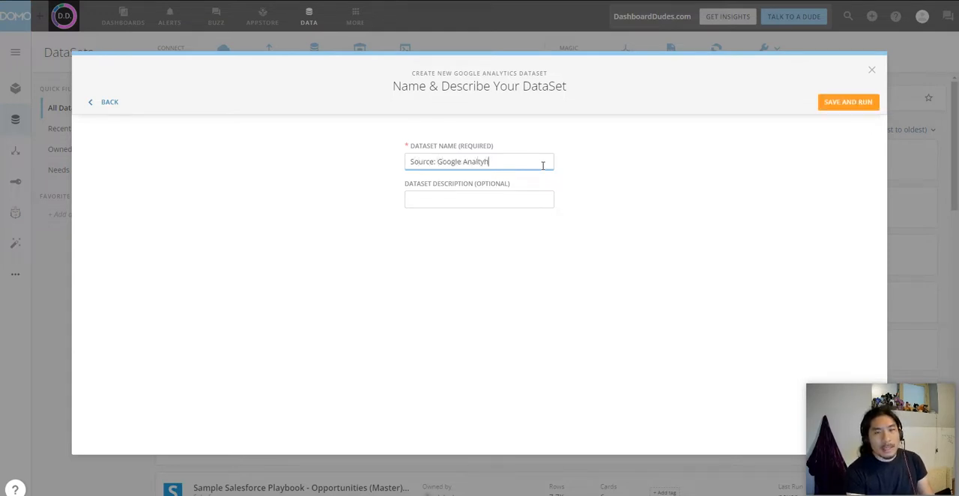
key(BackSpace)
key(BackSpace)
key(BackSpace)
text(ytics )
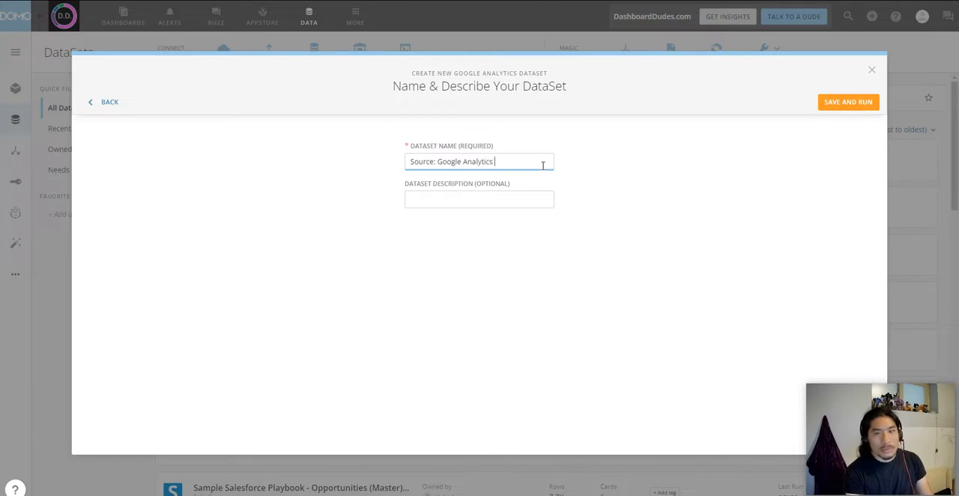
text(|)
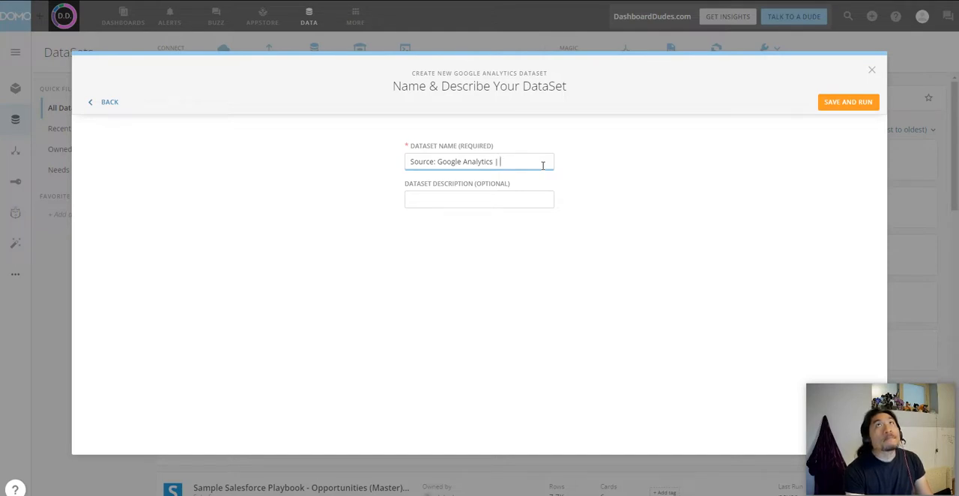
text( Ch)
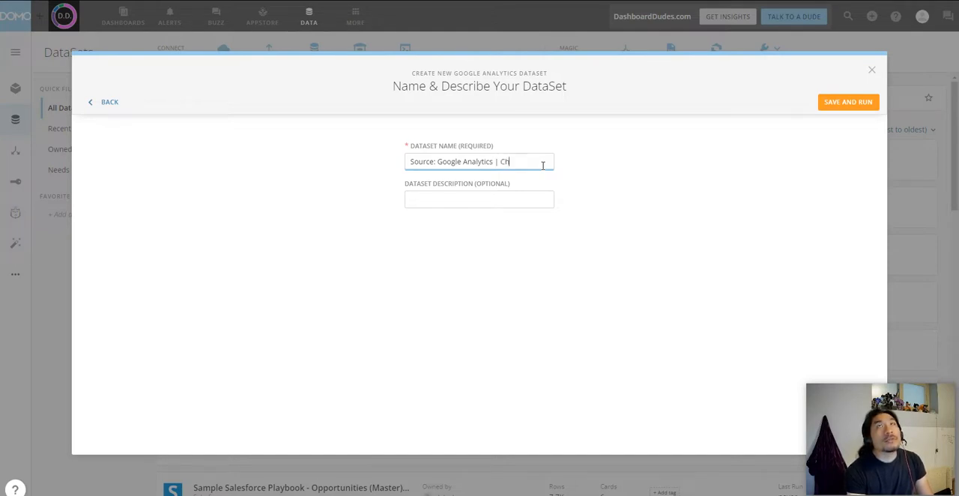
text(annel Perform)
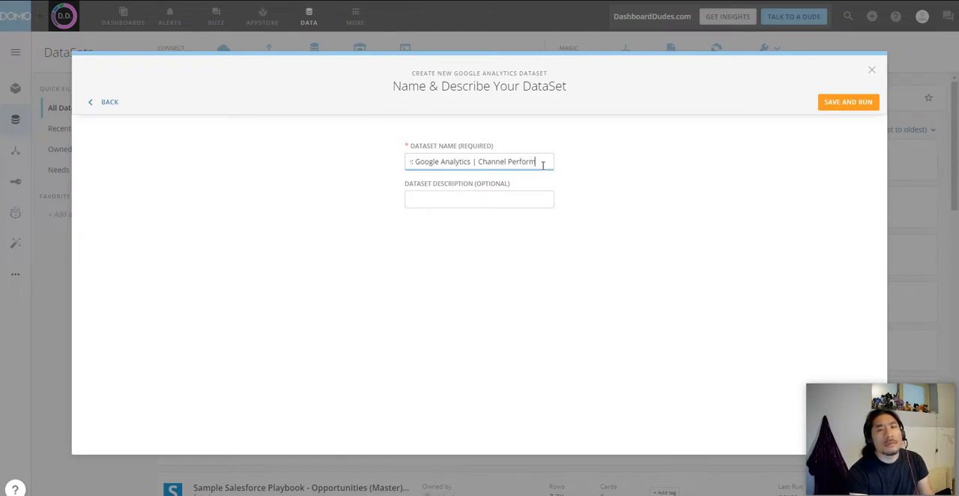
key(BackSpace)
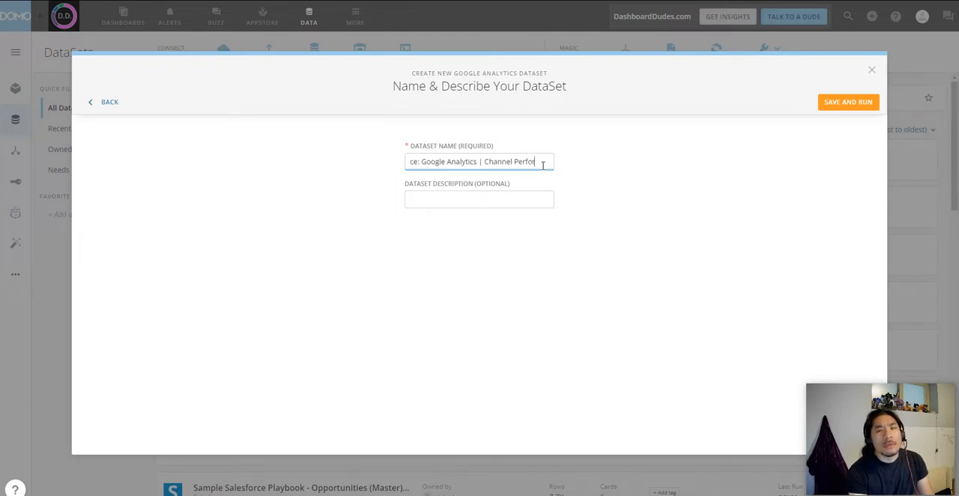
text(mance)
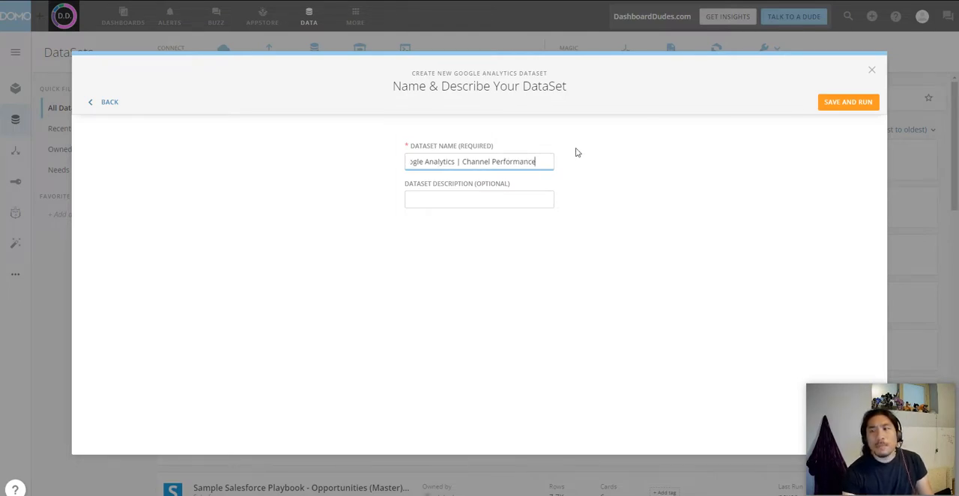
click(842, 103)
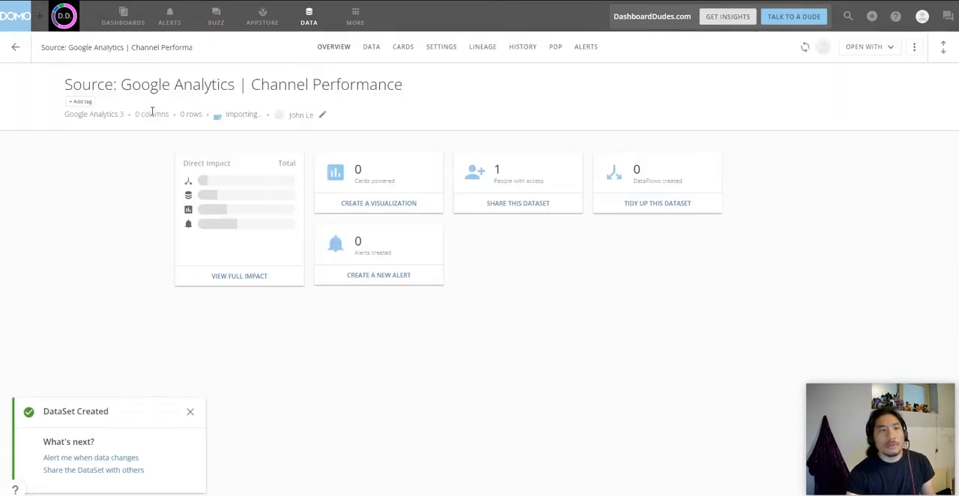
Step: Create a new "google analytics" tag and add it to the Channel Performance dataset
click(84, 103)
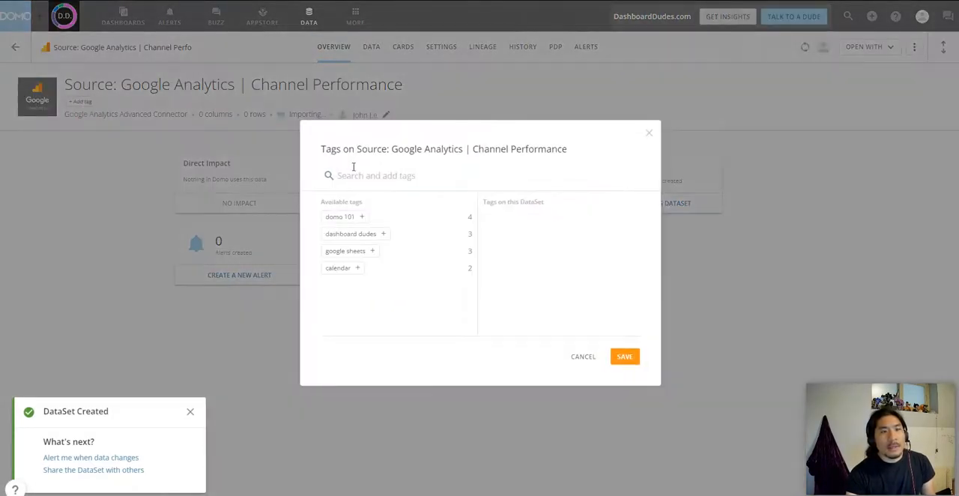
click(357, 174)
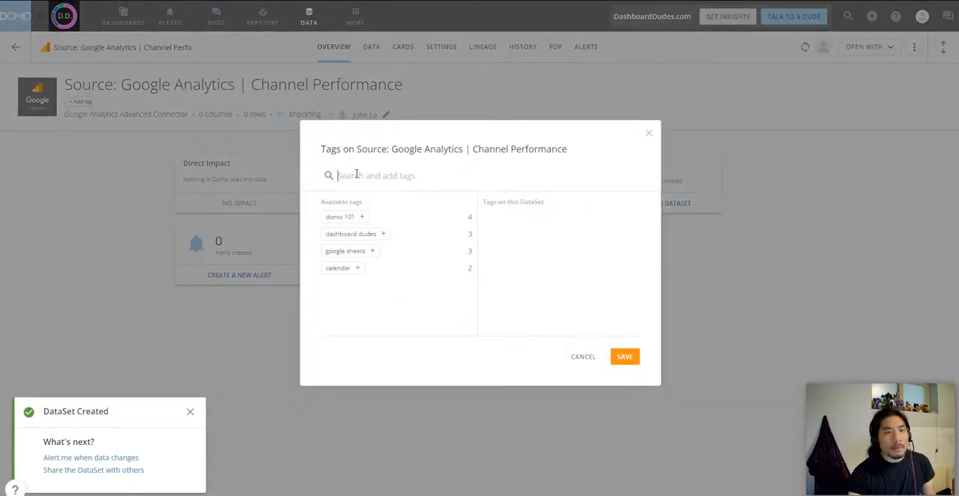
text(google)
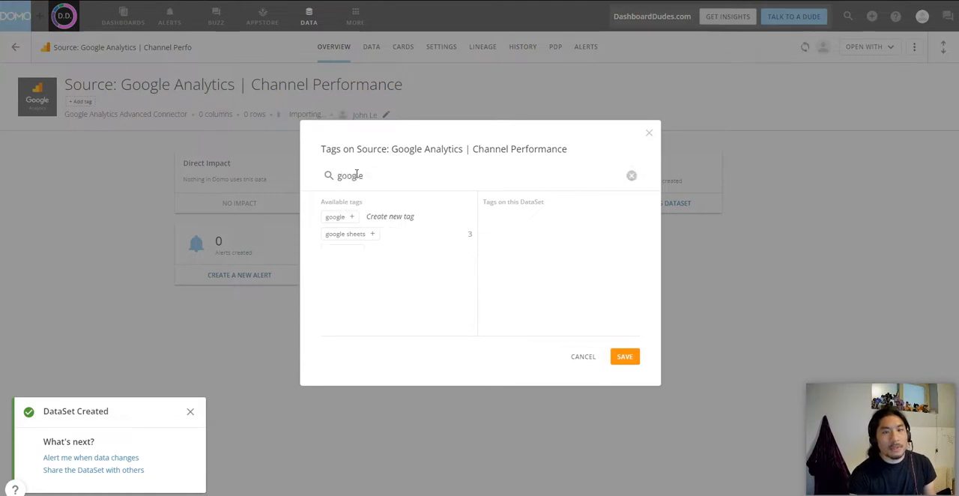
text( analytics)
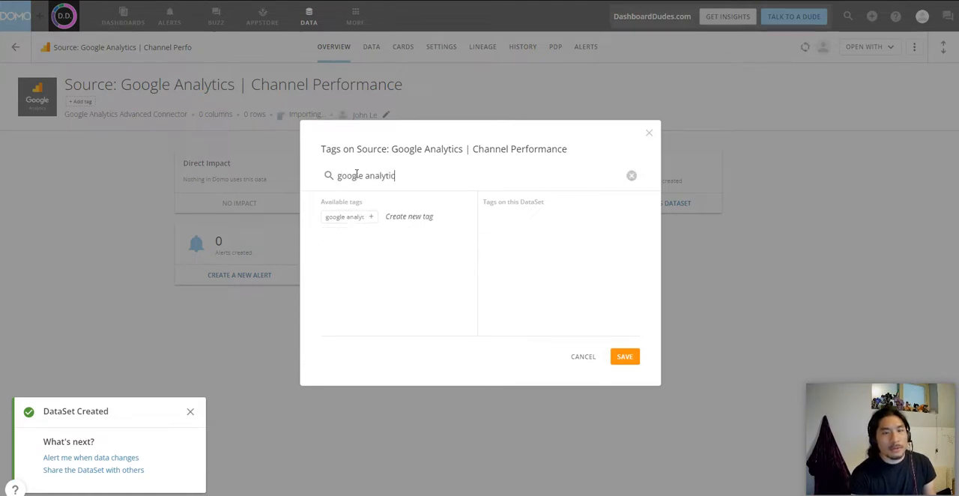
click(354, 219)
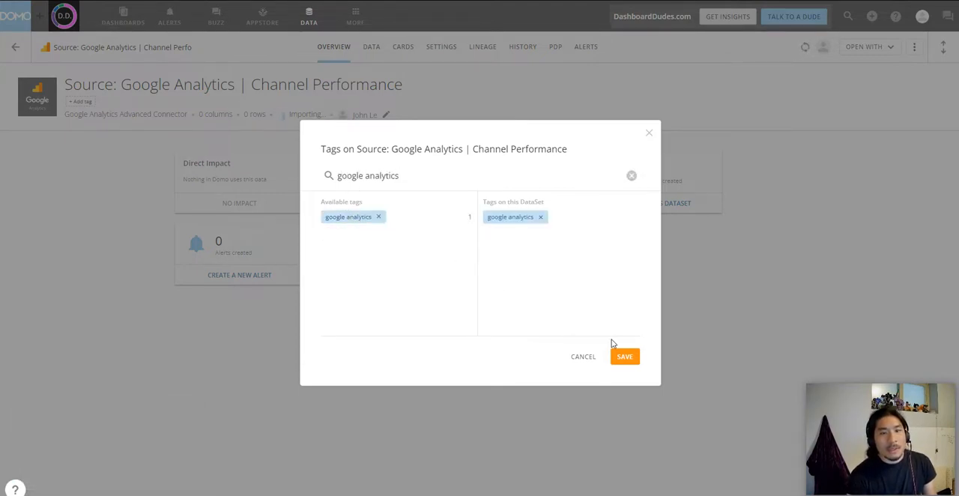
Step: Create and add a "channel" tag to the dataset as well, and save the tags
triple_click(414, 178)
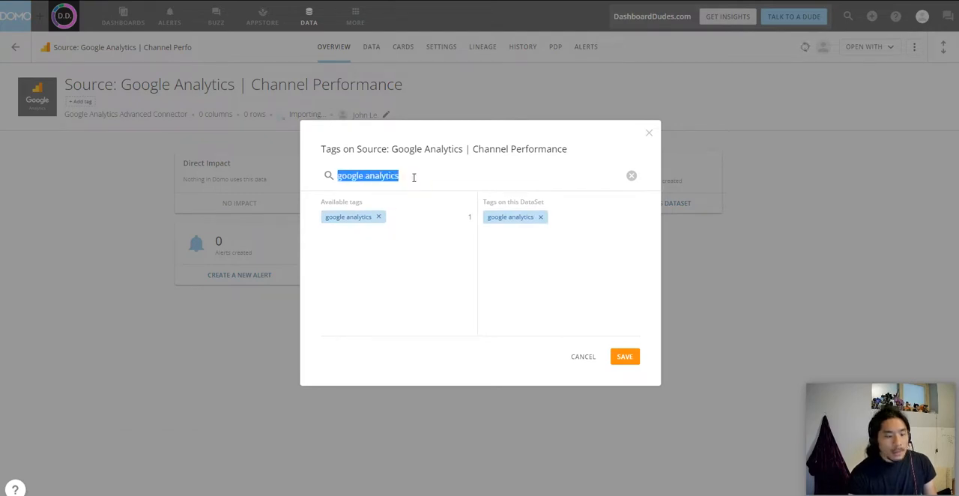
text(channel)
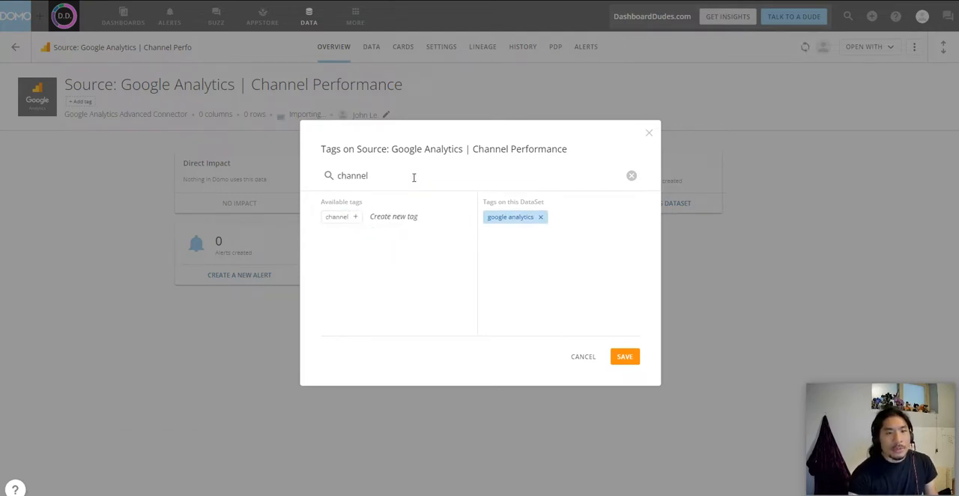
click(346, 218)
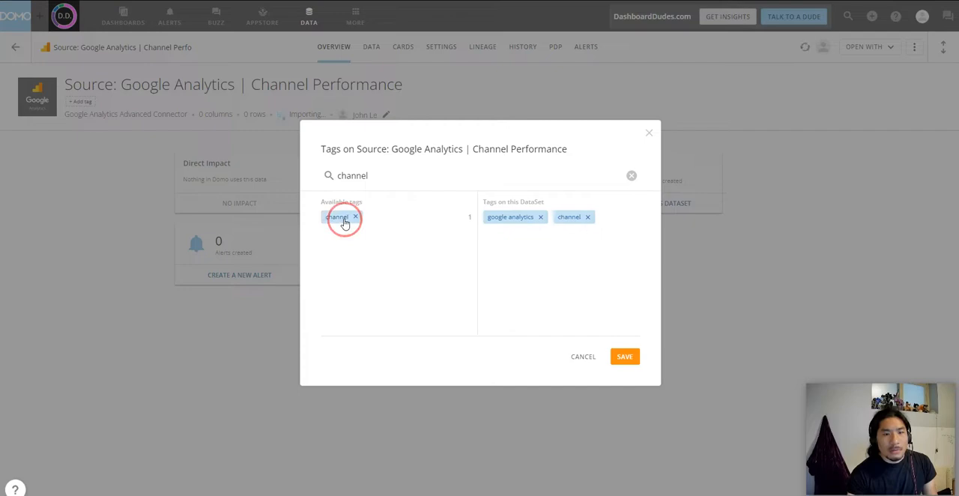
click(626, 357)
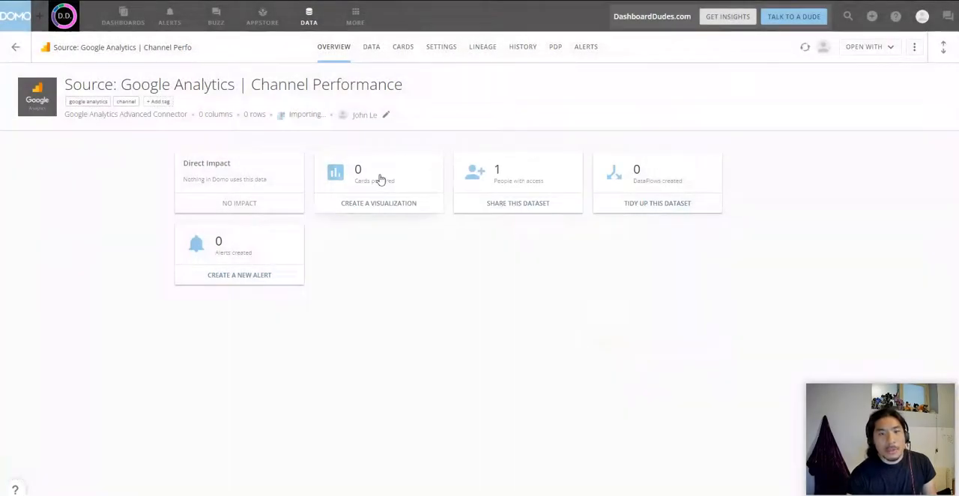
click(155, 101)
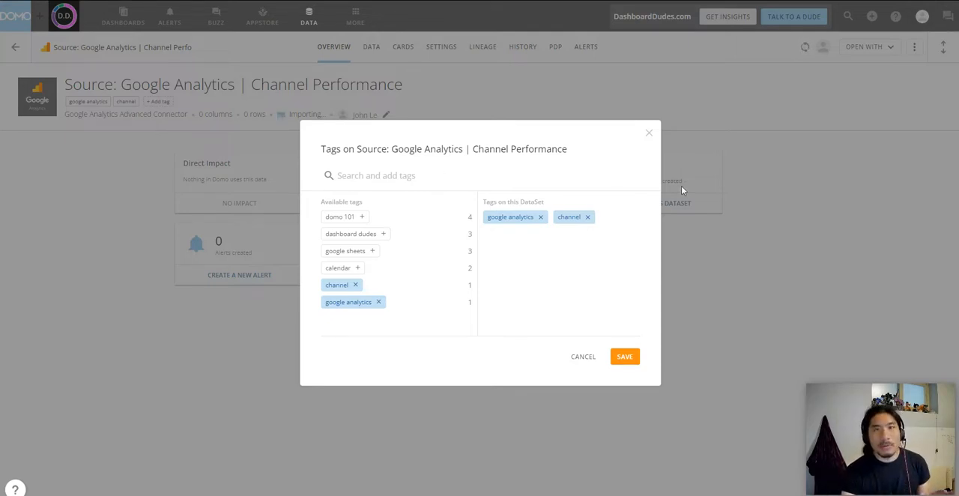
click(649, 132)
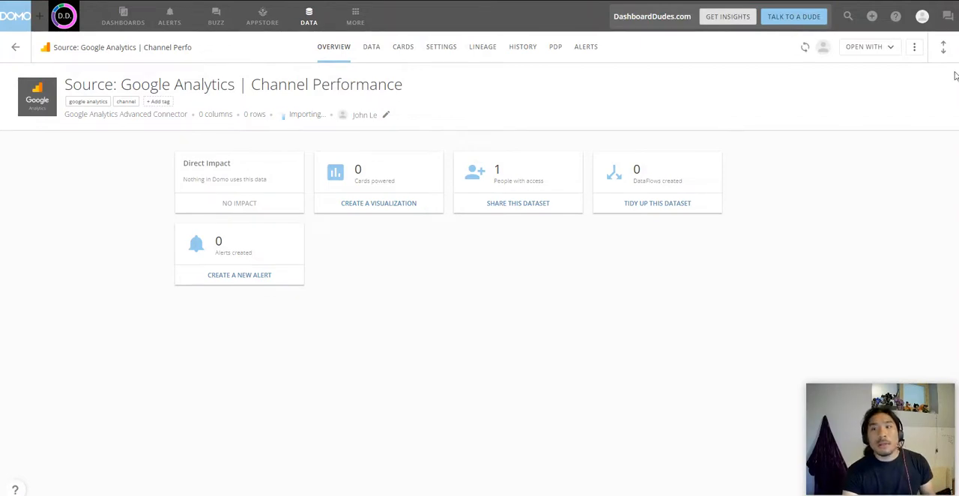
Step: Start another new dataset from the data area, searching the connectors for "google analytics" and choosing the Google Analytics Advanced Connector
click(321, 18)
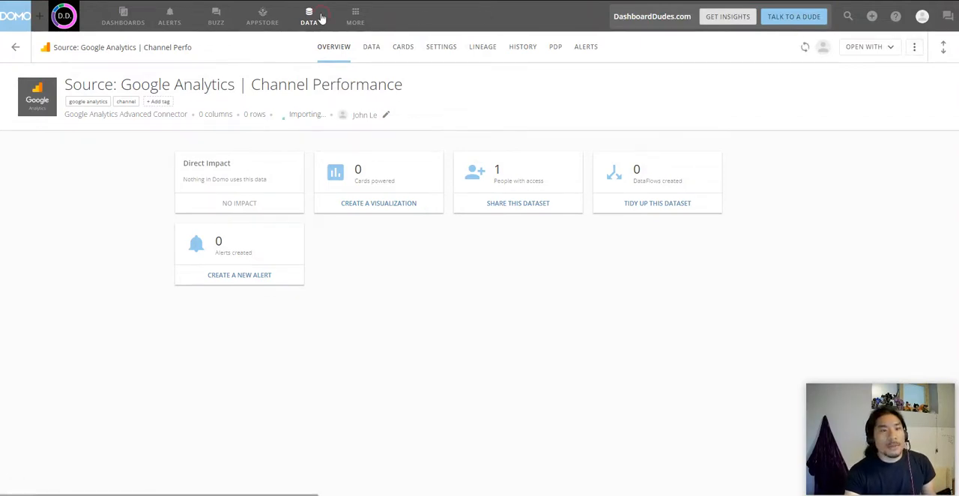
click(229, 47)
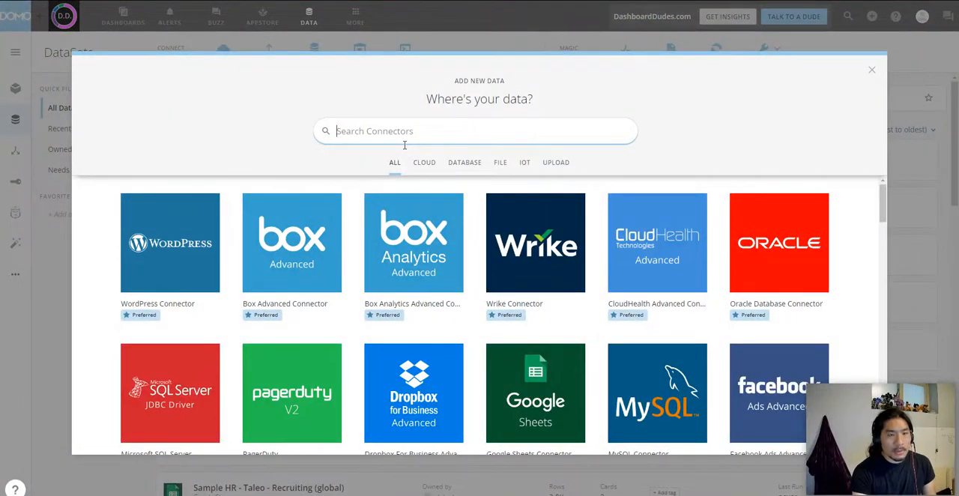
text(google analyt)
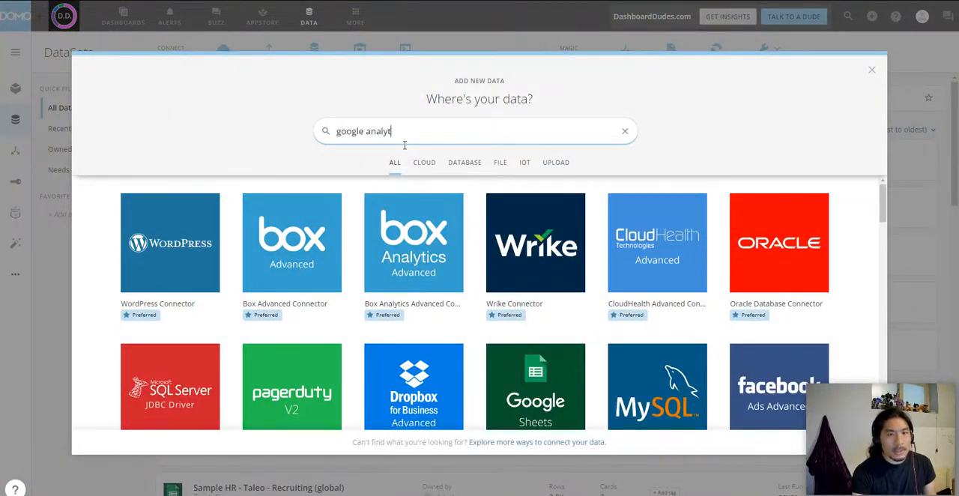
text(ics)
click(150, 250)
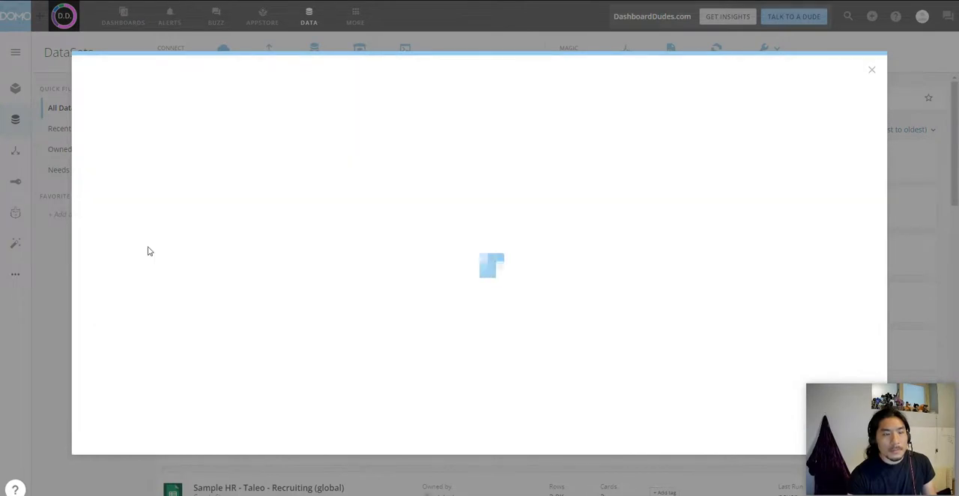
Step: Choose the Chicago School of Grappling account as the connector credentials and proceed to data selection
click(432, 151)
click(435, 177)
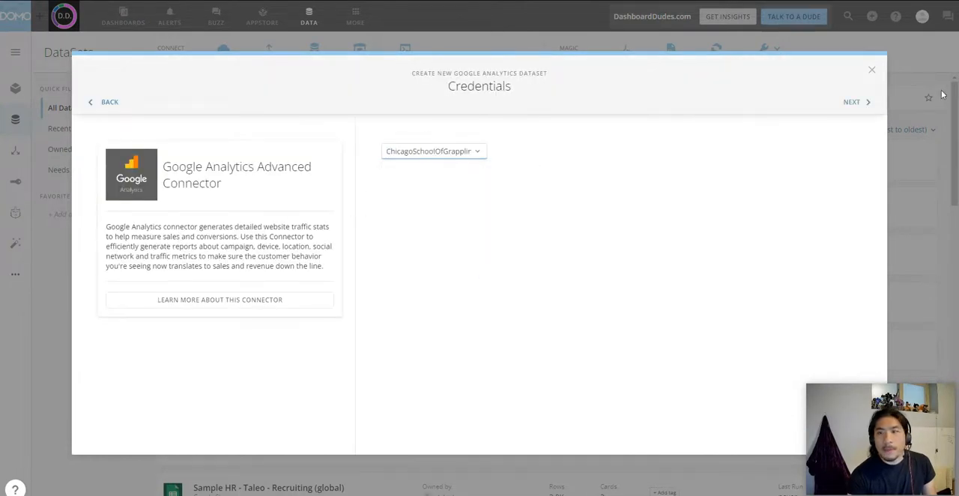
click(862, 102)
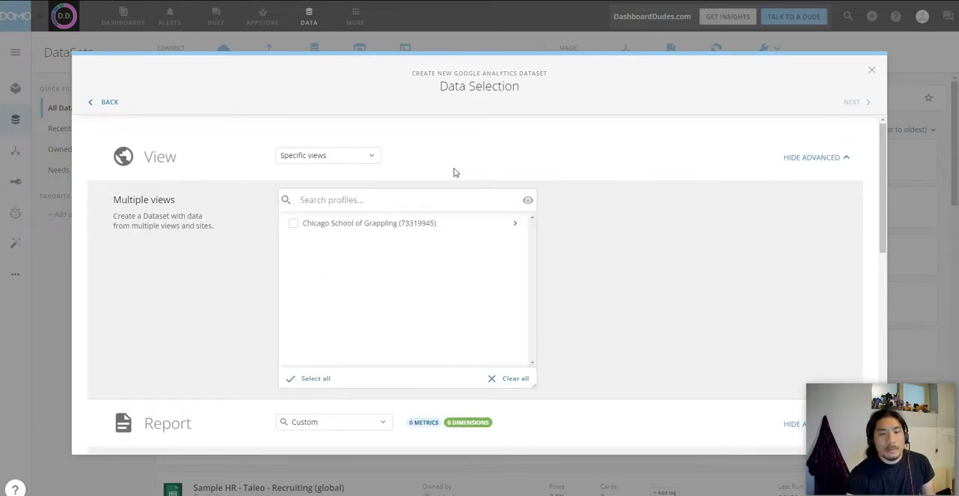
Step: Expand the Chicago School of Grappling profile and its STANDARD property, and select the All Web Site Data view
click(516, 224)
click(516, 246)
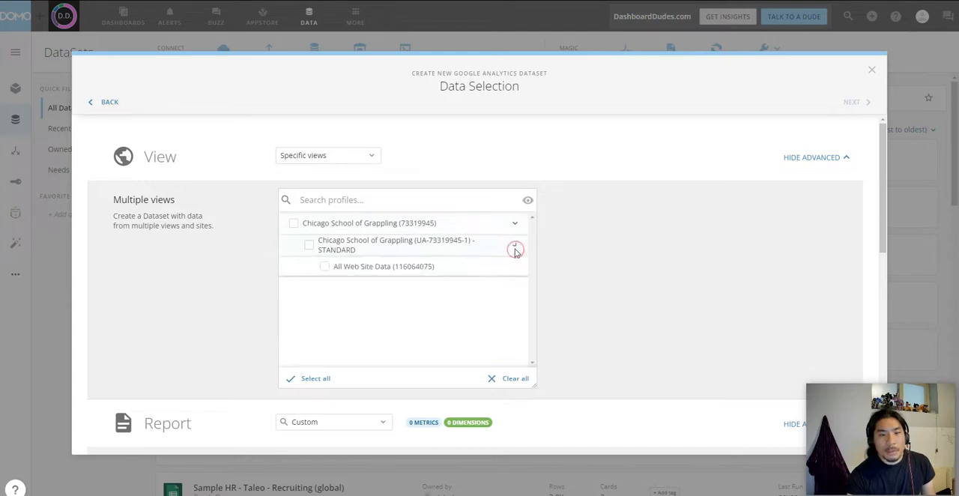
click(432, 267)
Step: Open the Ecommerce category among the custom report's metric and dimension categories
scroll(670, 245, down, 5)
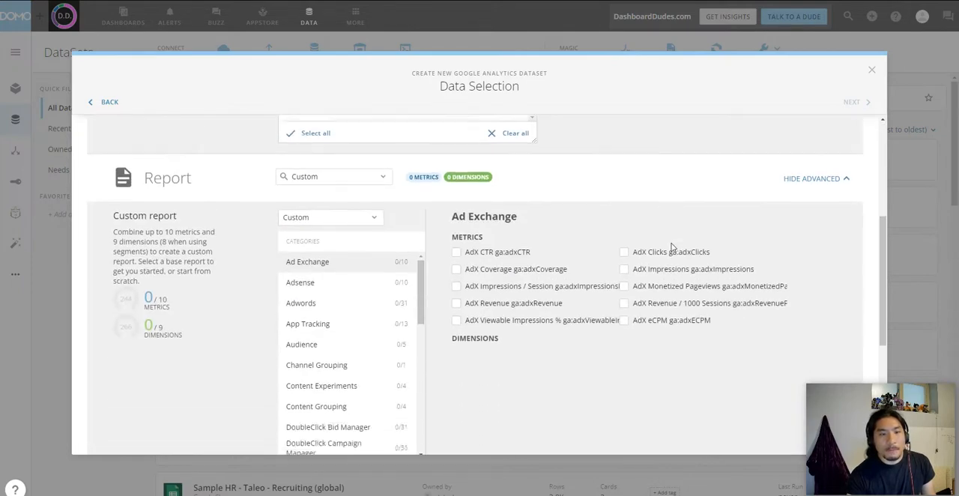
scroll(358, 199, up, 2)
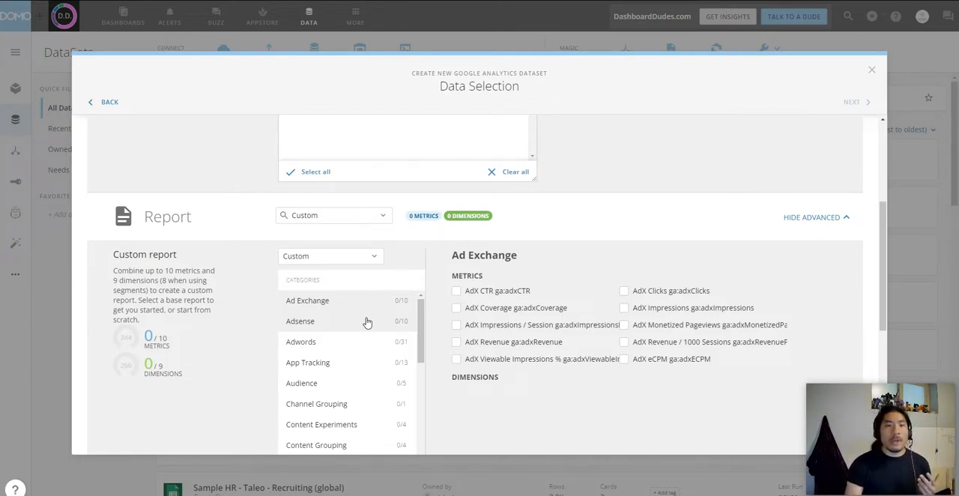
scroll(371, 337, down, 5)
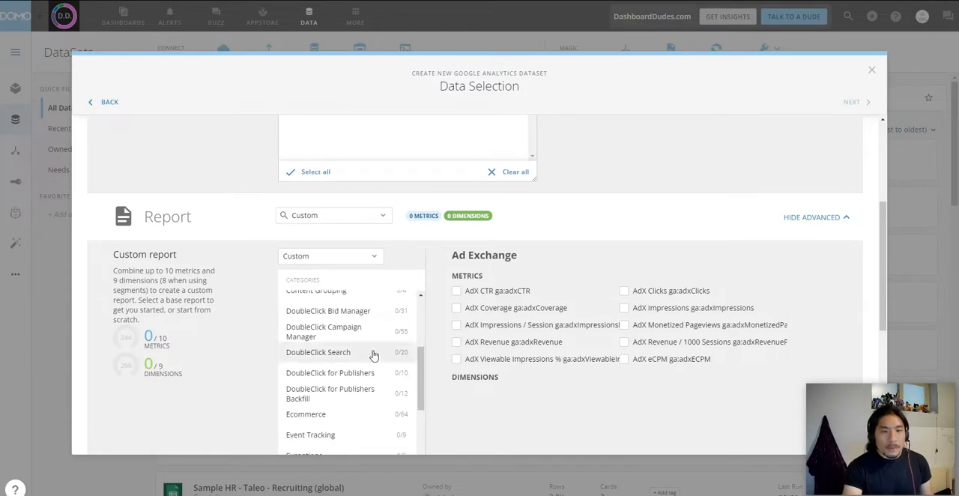
scroll(390, 330, down, 2)
scroll(382, 322, up, 3)
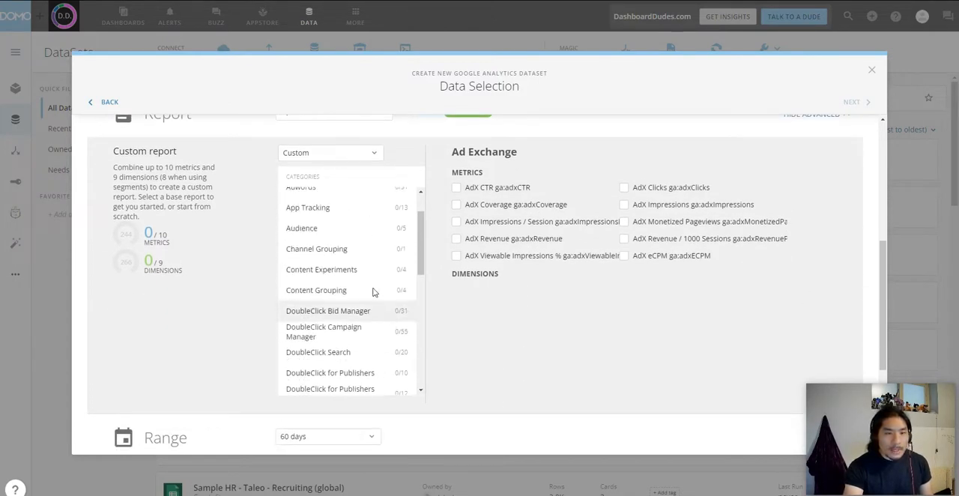
scroll(363, 262, down, 3)
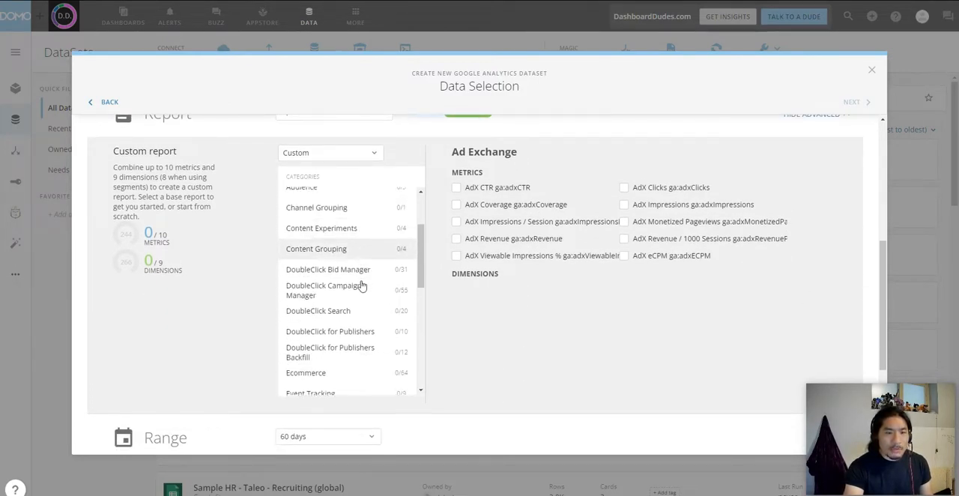
click(362, 258)
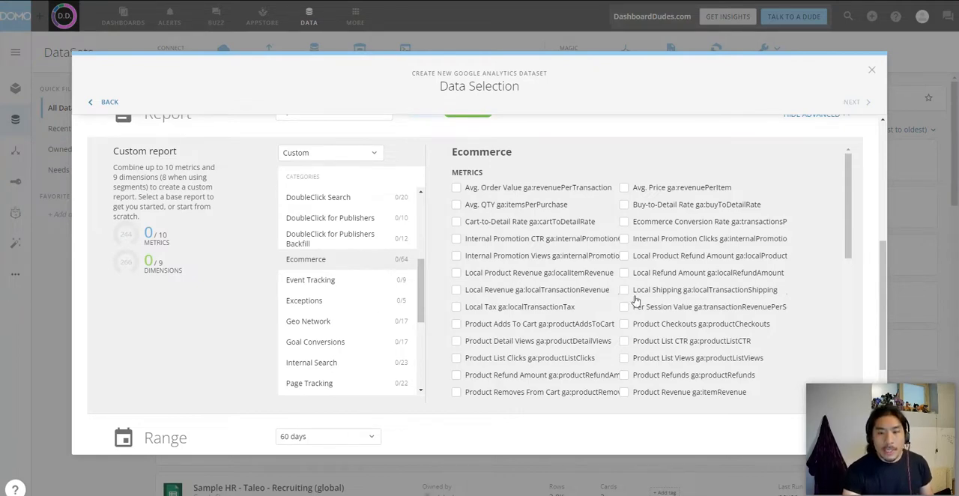
Step: Add the Product Revenue, Quantity, Product Detail Views, Product List Clicks and Product Checkouts metrics to the custom report
scroll(628, 302, down, 3)
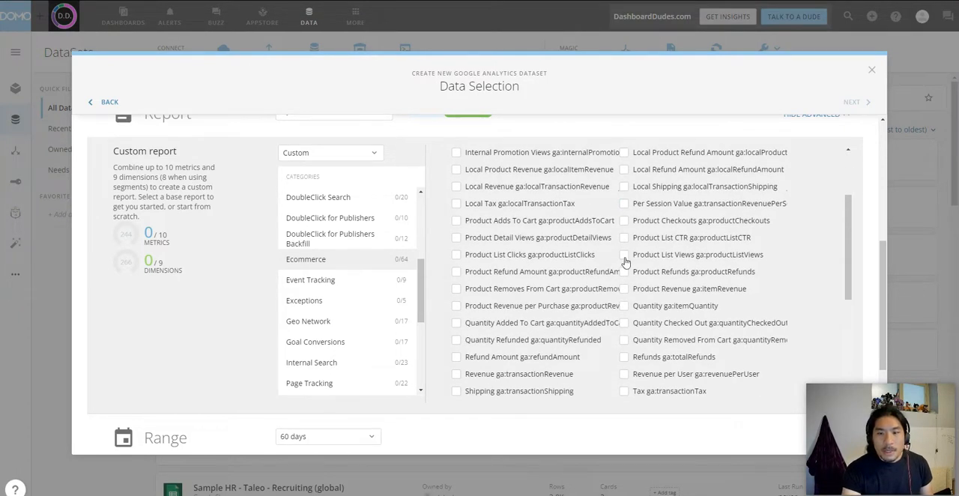
click(625, 289)
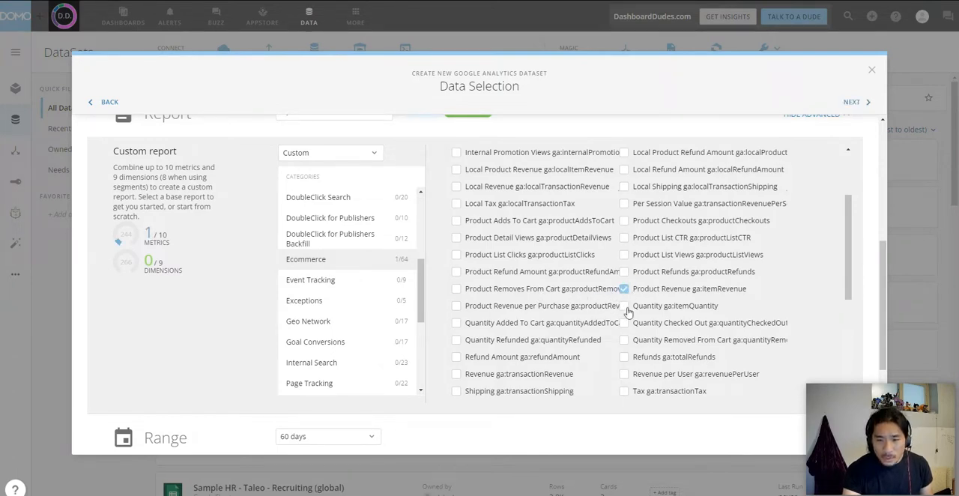
click(625, 307)
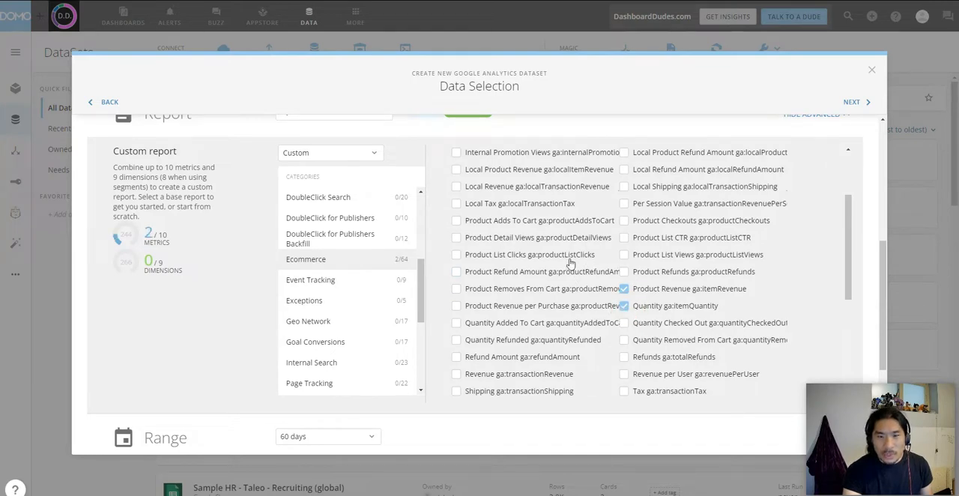
click(527, 240)
click(528, 257)
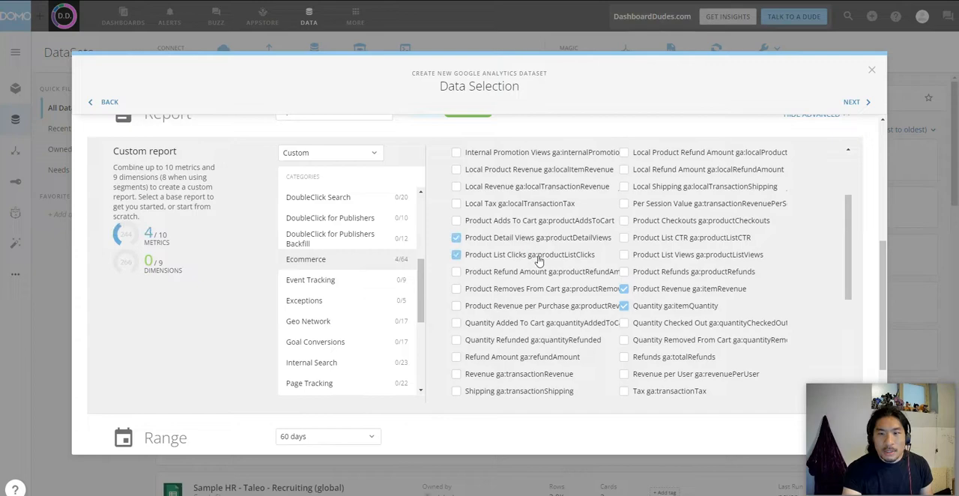
click(677, 221)
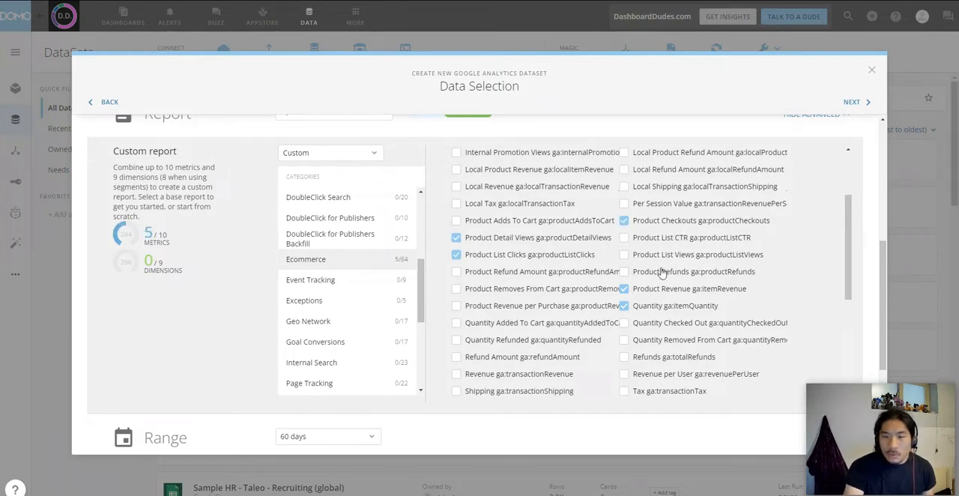
Step: Add the Product and Product Category dimensions from the Ecommerce category to the custom report
scroll(662, 274, down, 3)
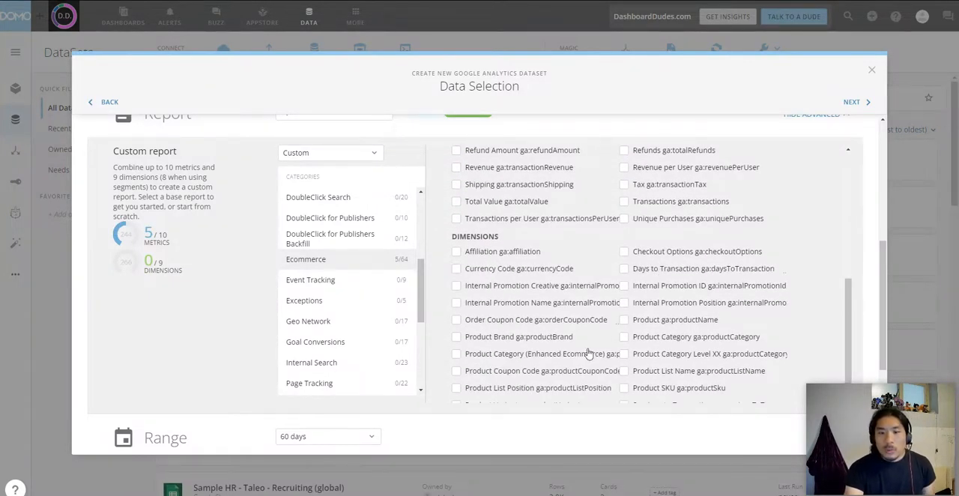
scroll(565, 269, up, 4)
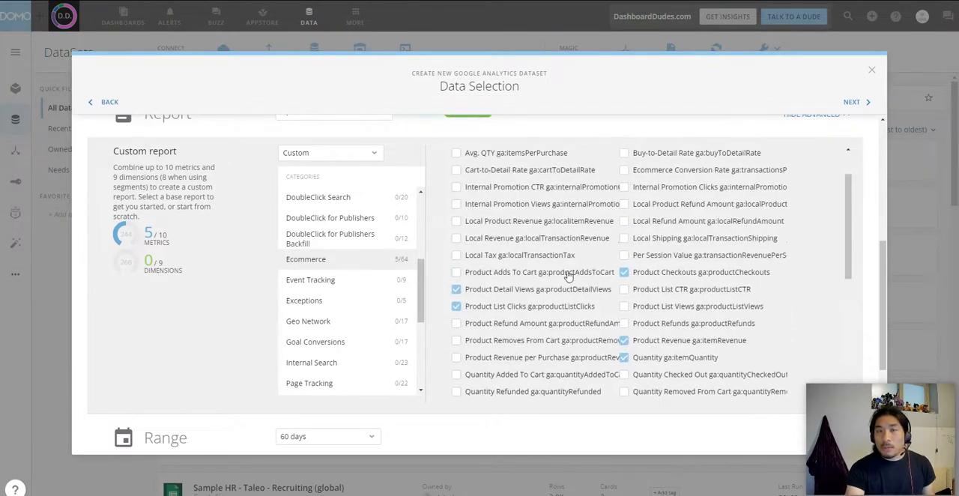
scroll(577, 292, down, 3)
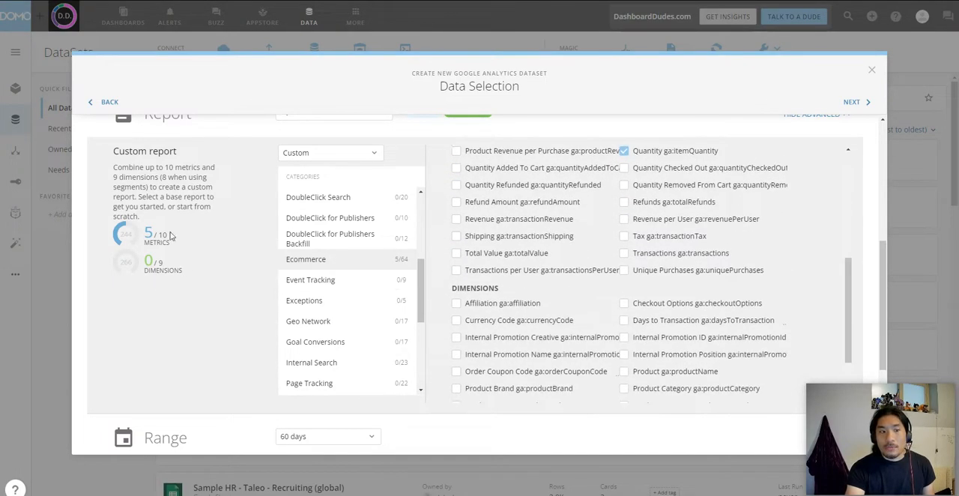
scroll(620, 333, down, 2)
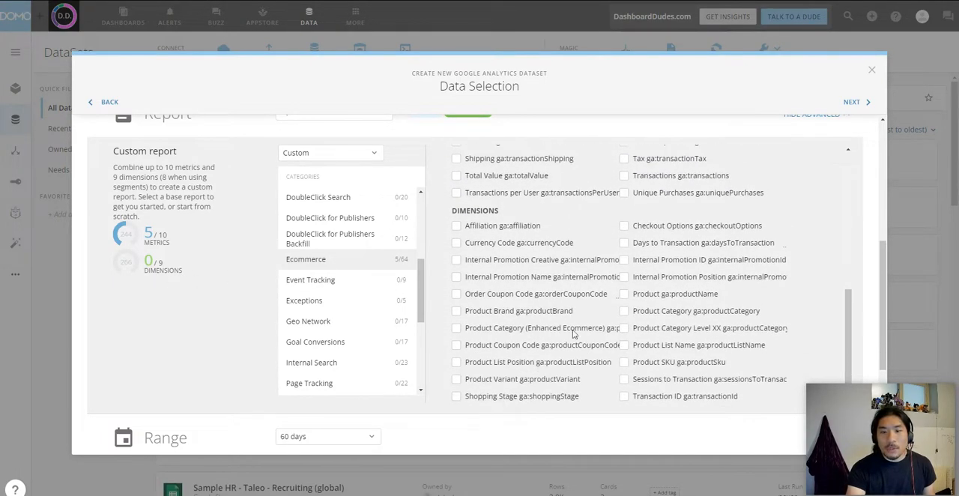
click(625, 294)
click(623, 313)
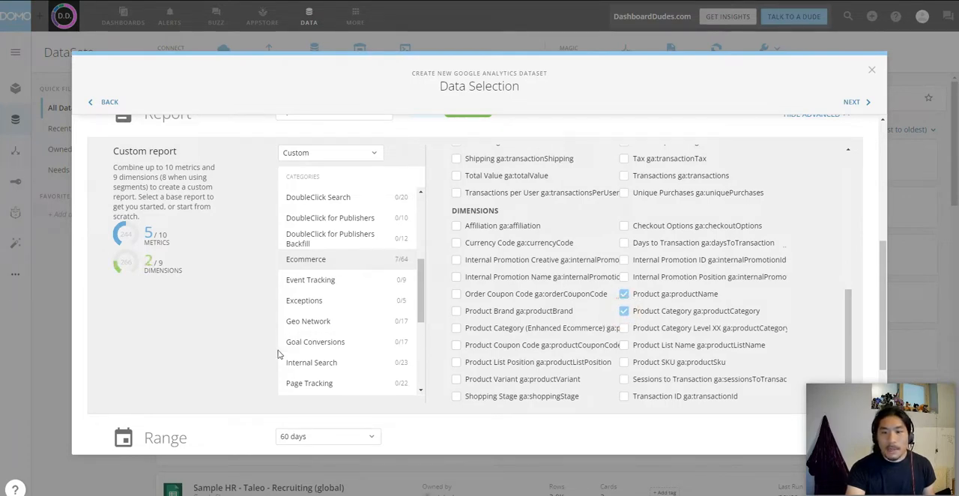
Step: Set the report's date range to 30 days and review the remaining data selection settings
scroll(532, 303, down, 3)
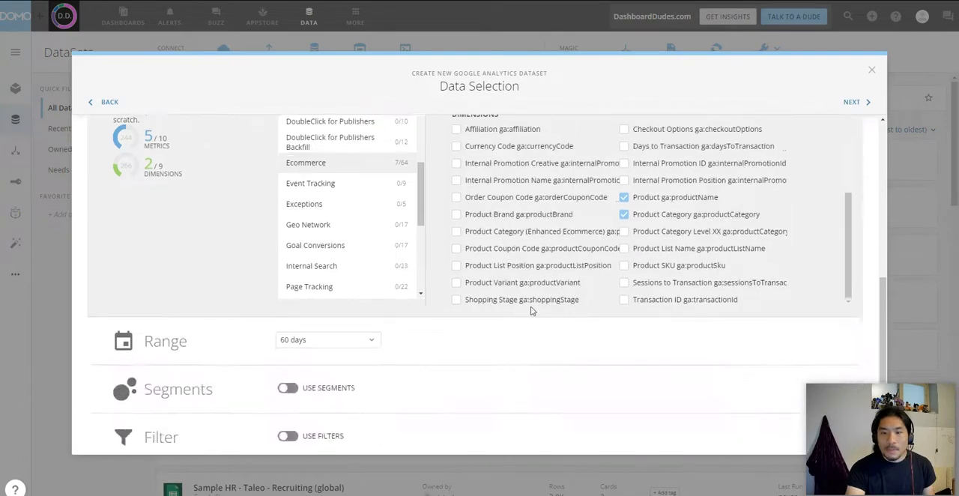
click(343, 237)
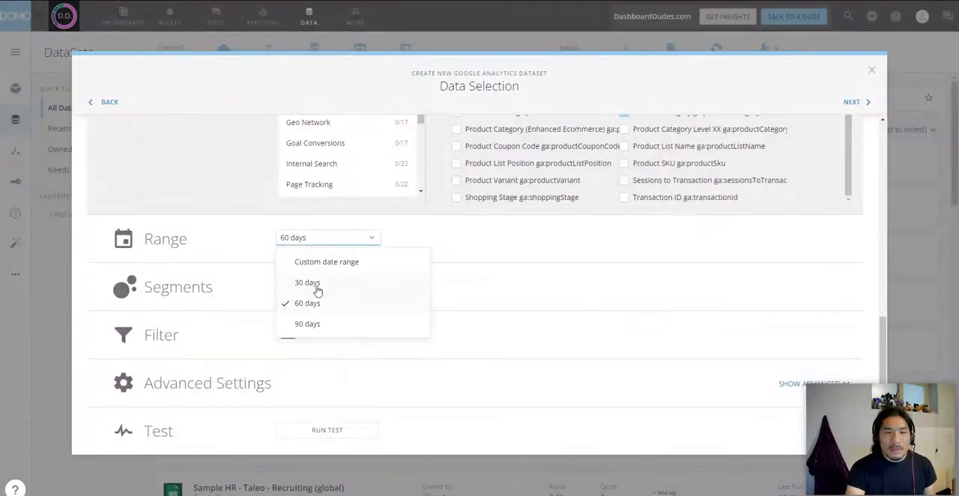
click(316, 283)
scroll(494, 235, up, 2)
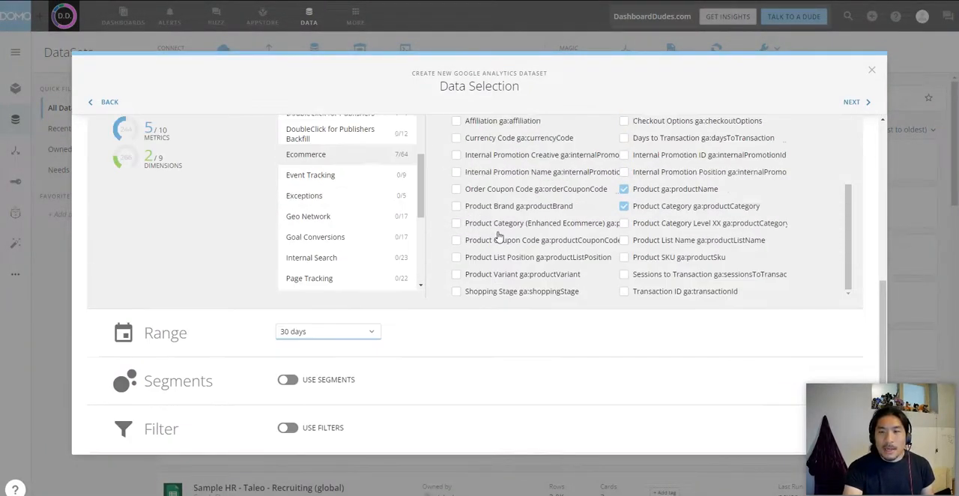
scroll(424, 377, down, 2)
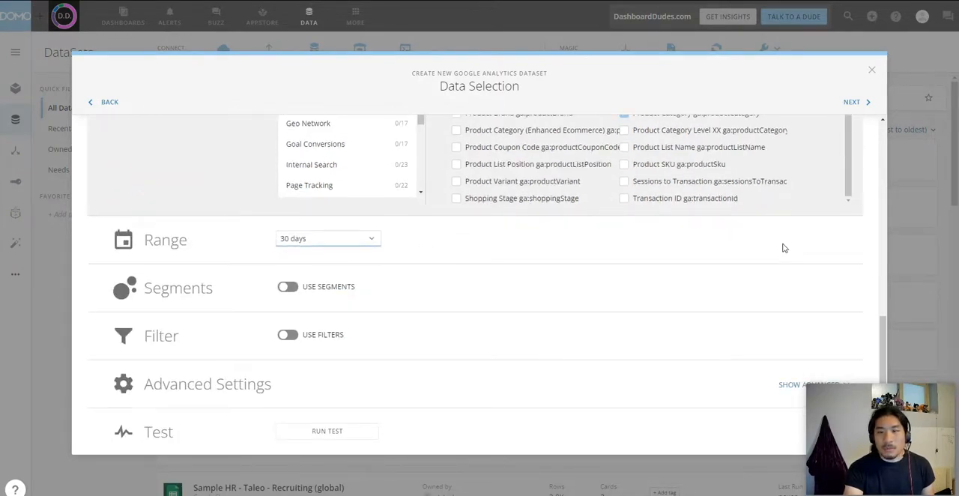
scroll(784, 246, up, 4)
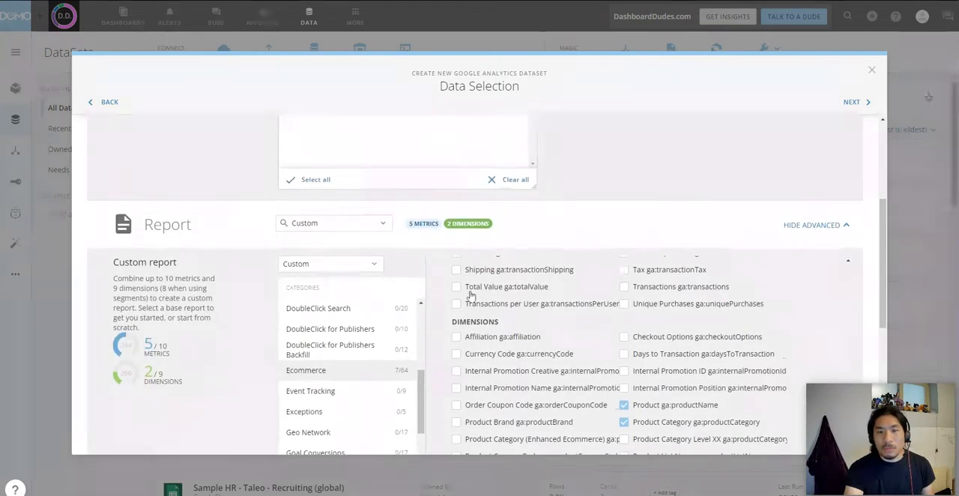
Step: Proceed to scheduling and set the daily update to start between 11 AM and 12 PM UTC
click(852, 103)
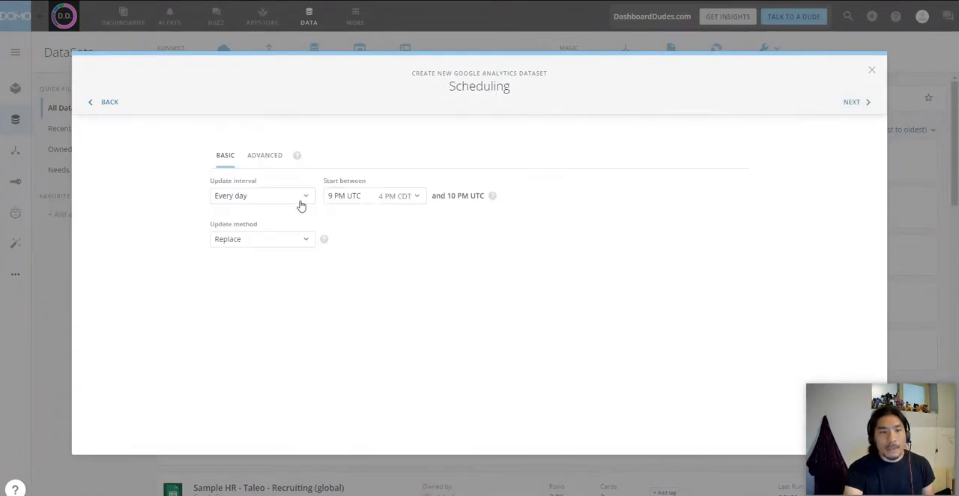
click(405, 201)
click(443, 453)
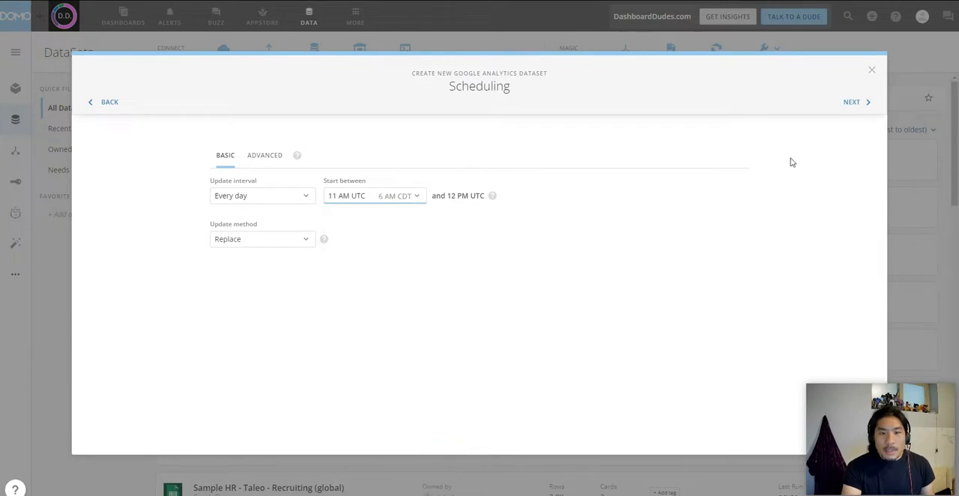
Step: Name the dataset "Source: Google Analytics | Product Performance", then save and run it
click(854, 102)
click(479, 158)
text(S)
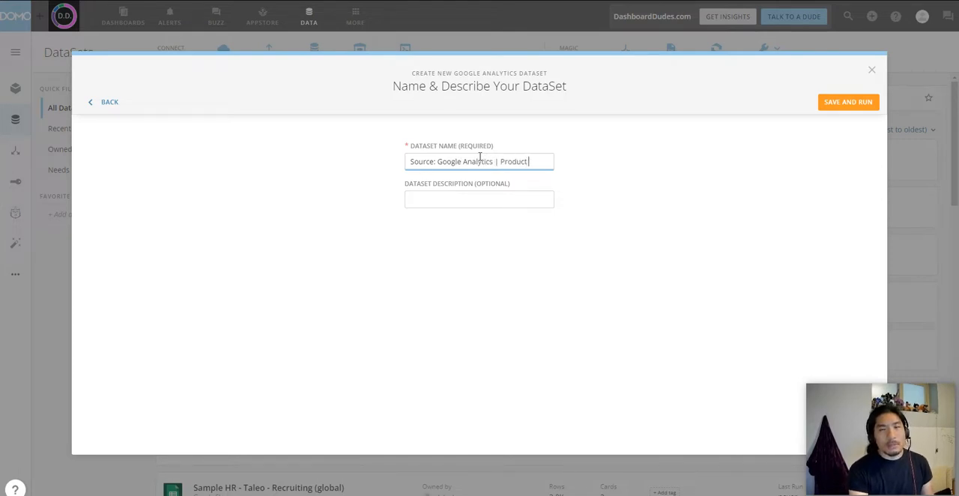
text(Perofrman)
key(BackSpace)
key(BackSpace)
key(BackSpace)
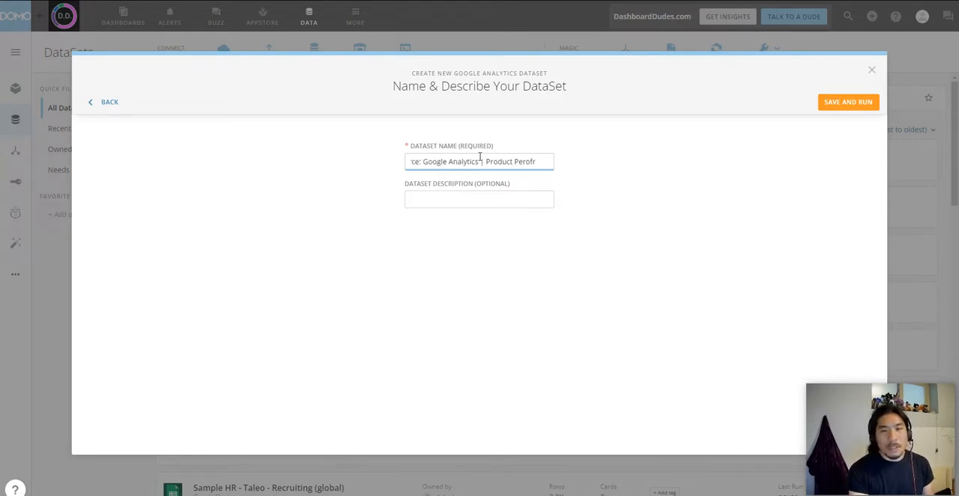
key(BackSpace)
key(BackSpace)
key(BackSpace)
text(formance)
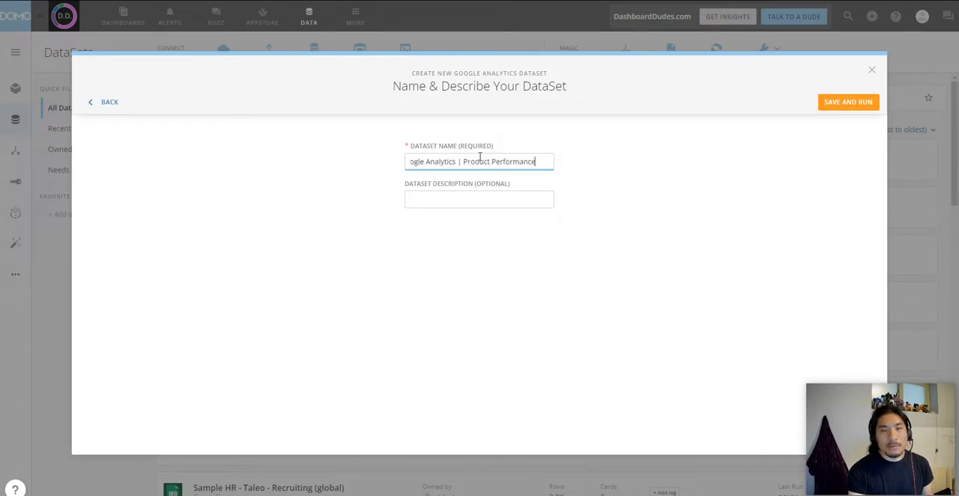
click(857, 107)
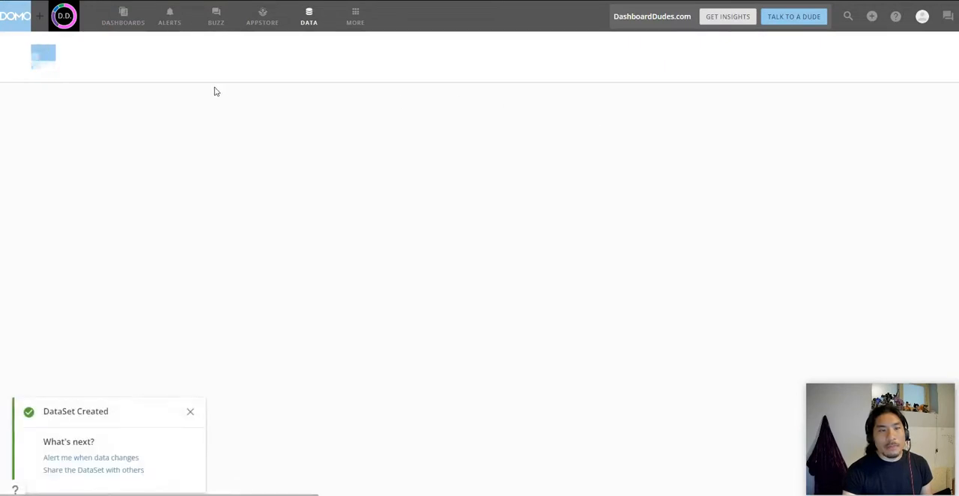
Step: Add the existing "google analytics" tag to the new Product Performance dataset and save the tags
click(83, 102)
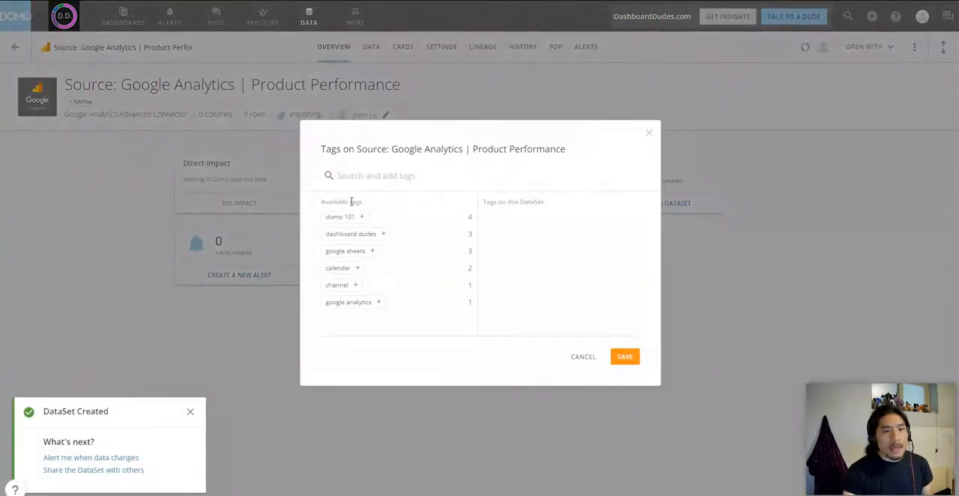
click(355, 304)
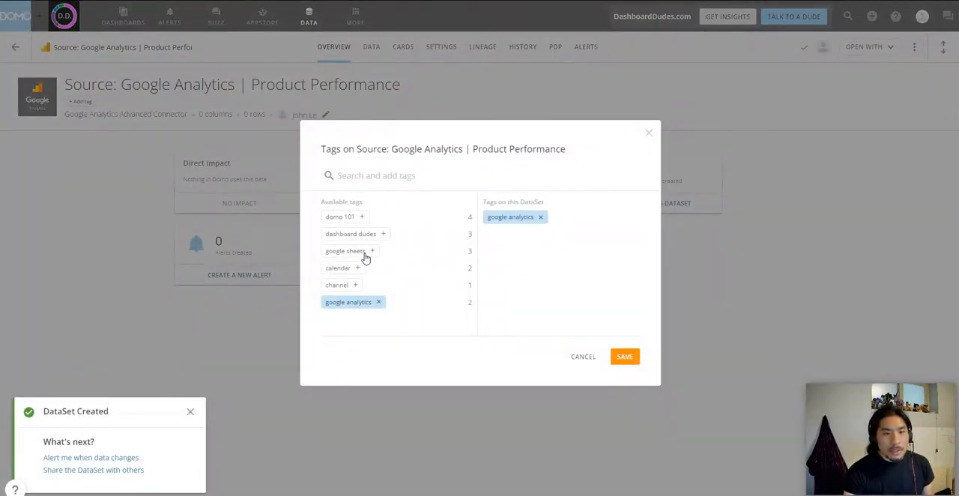
click(630, 358)
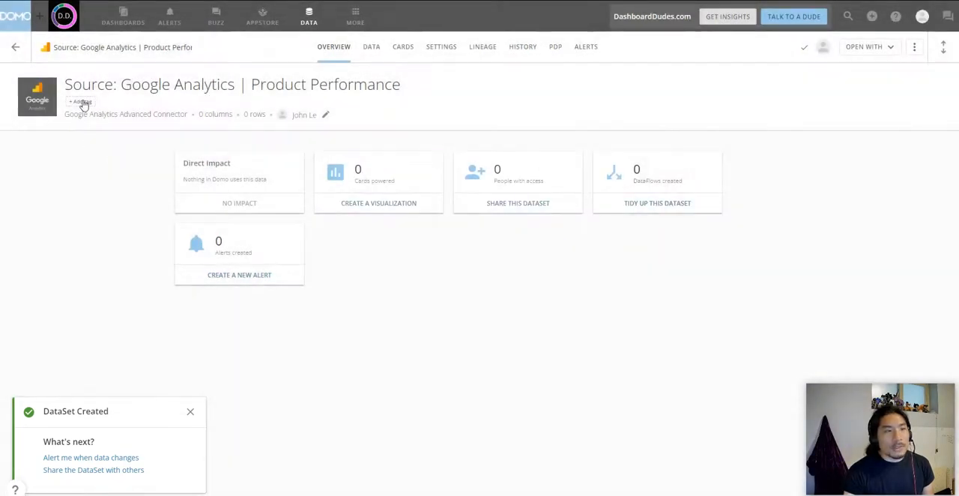
Step: Create a new "product" tag, add it to the Product Performance dataset and save the tags
click(83, 102)
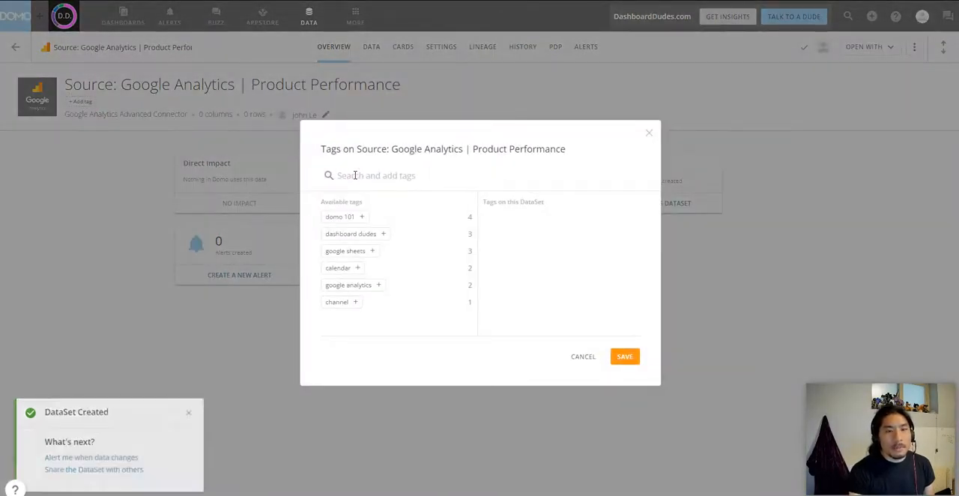
text(product)
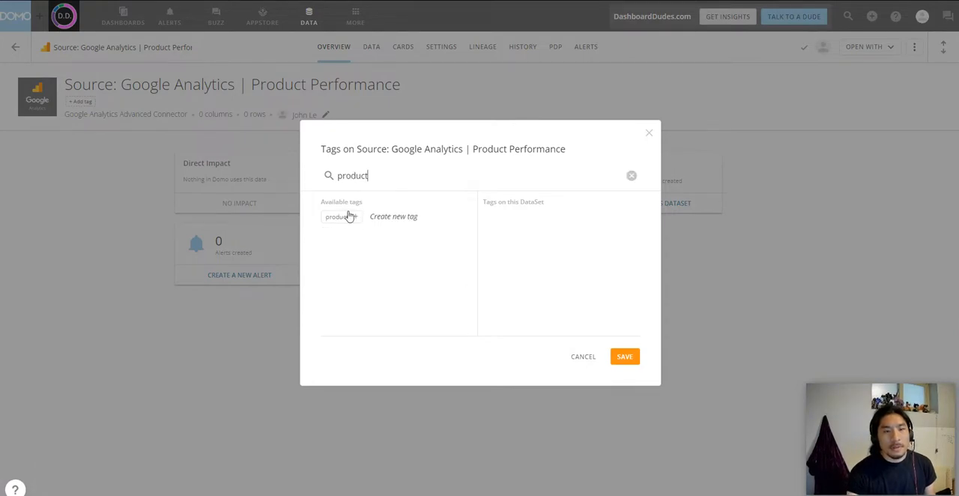
click(349, 217)
click(622, 356)
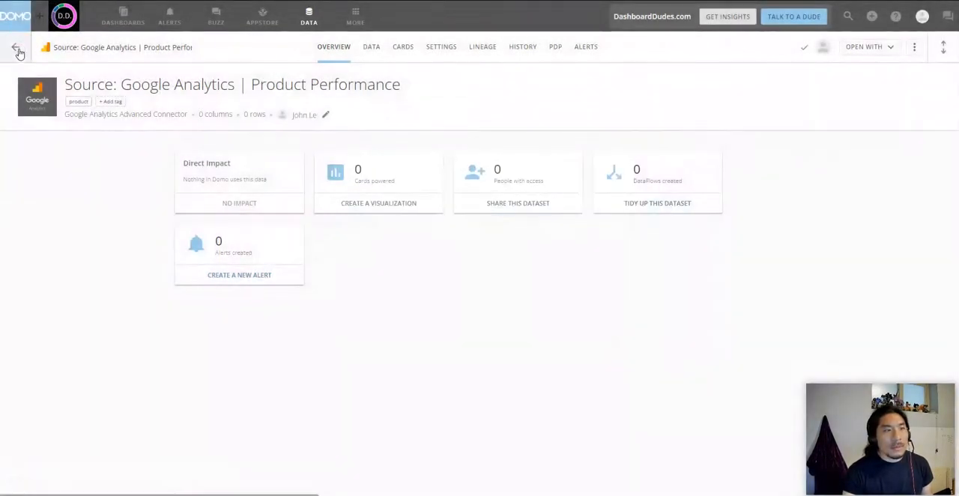
Step: Return to the dataset list and open the "Source: Google Analytics | Channel Performance" dataset
click(16, 48)
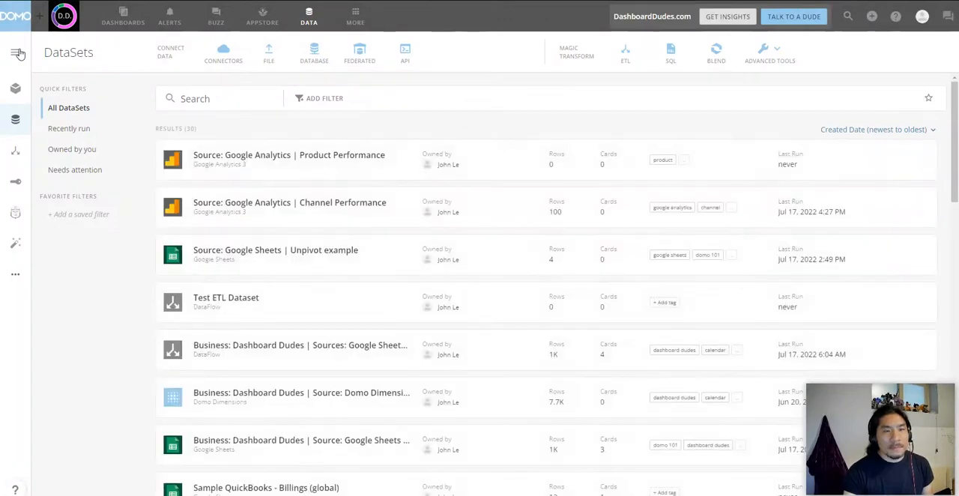
click(355, 211)
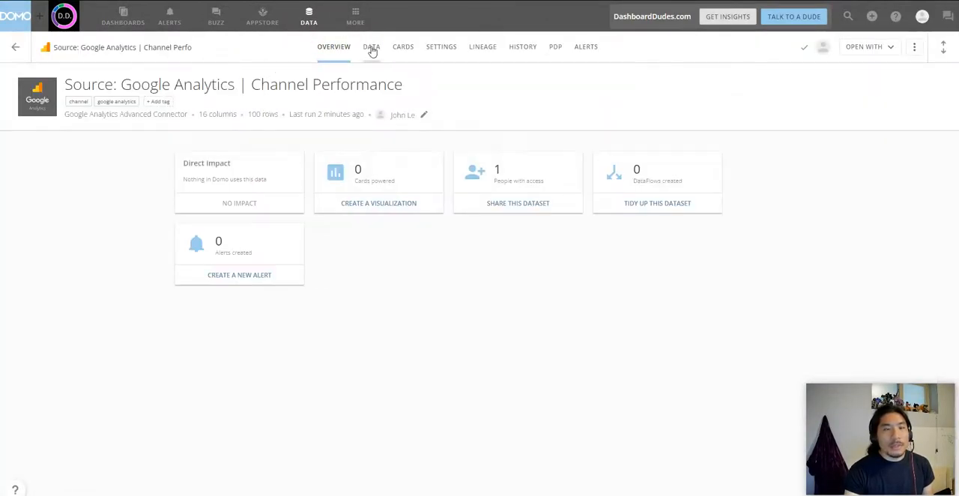
Step: Review the imported columns and rows of the Channel Performance dataset, and return to the dataset list
click(371, 47)
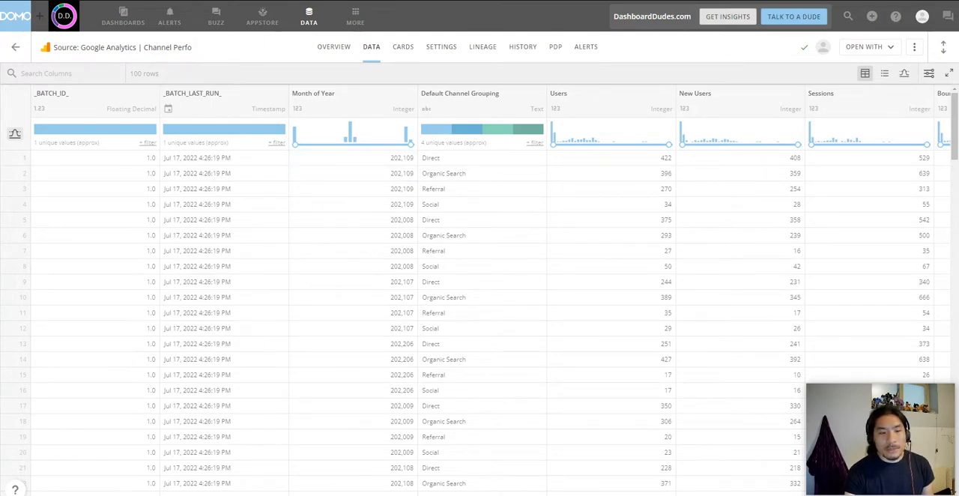
drag(349, 495, 419, 495)
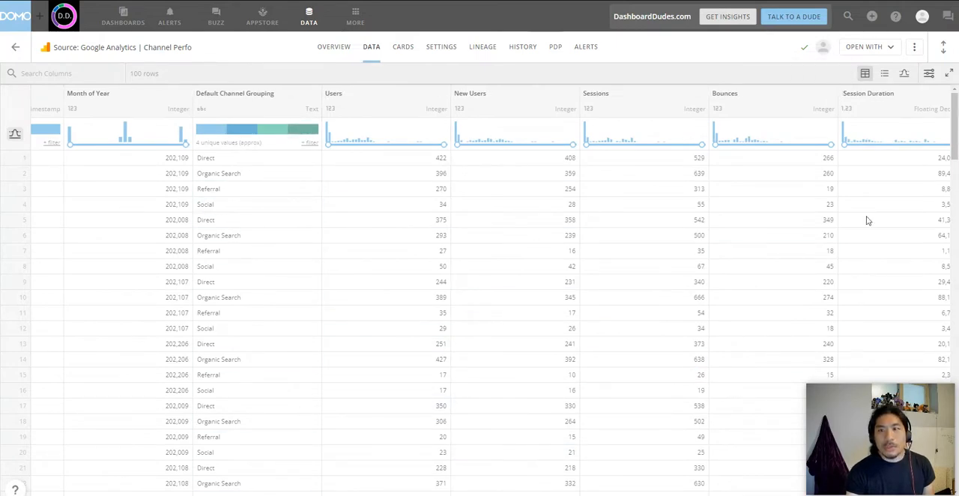
drag(622, 495, 507, 495)
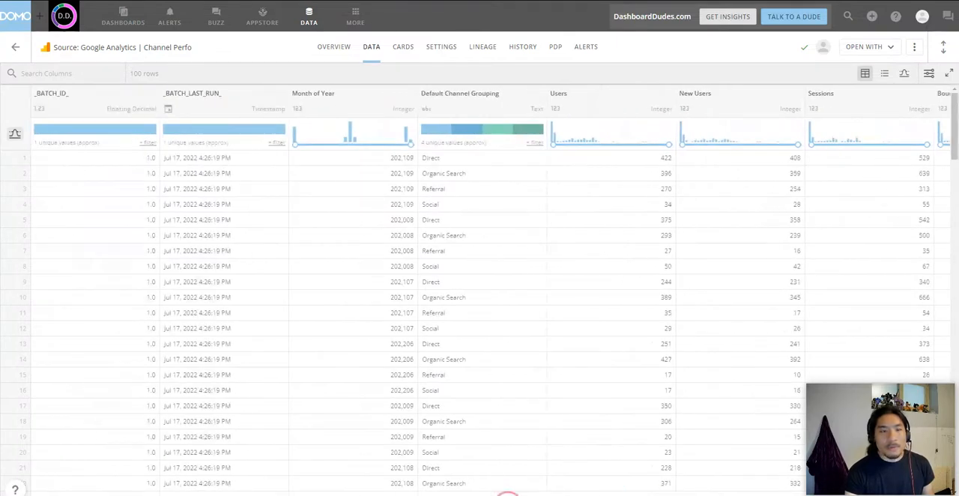
click(12, 50)
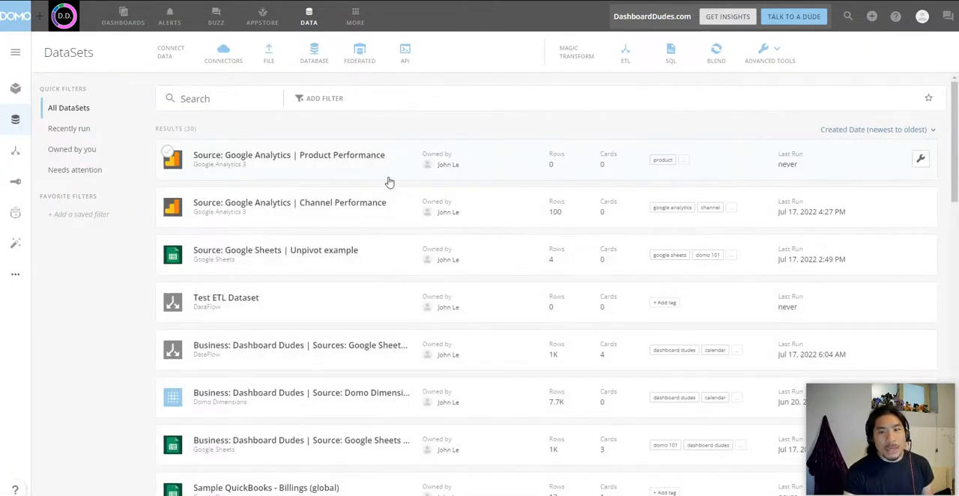
Step: Start a new dataset with the Google Analytics Advanced Connector, using the saved account credentials, and continue to data selection
click(224, 54)
text(google analytics)
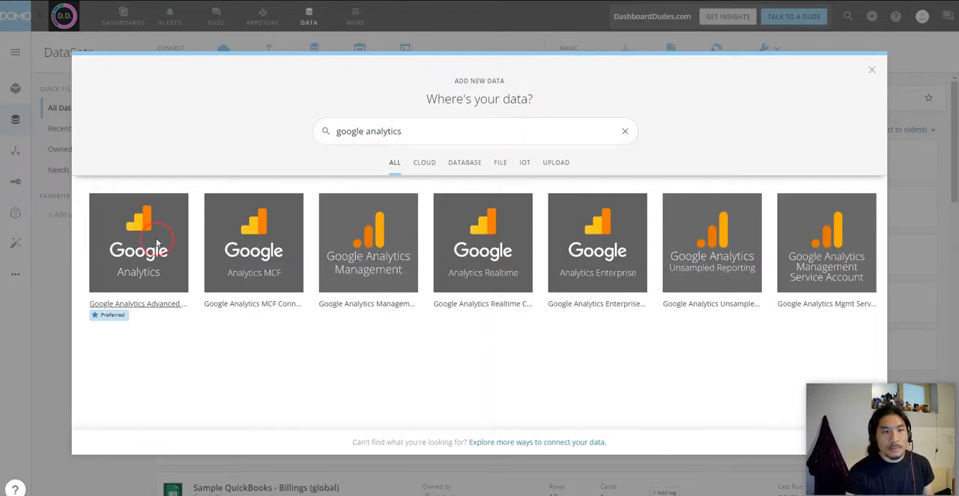
click(154, 242)
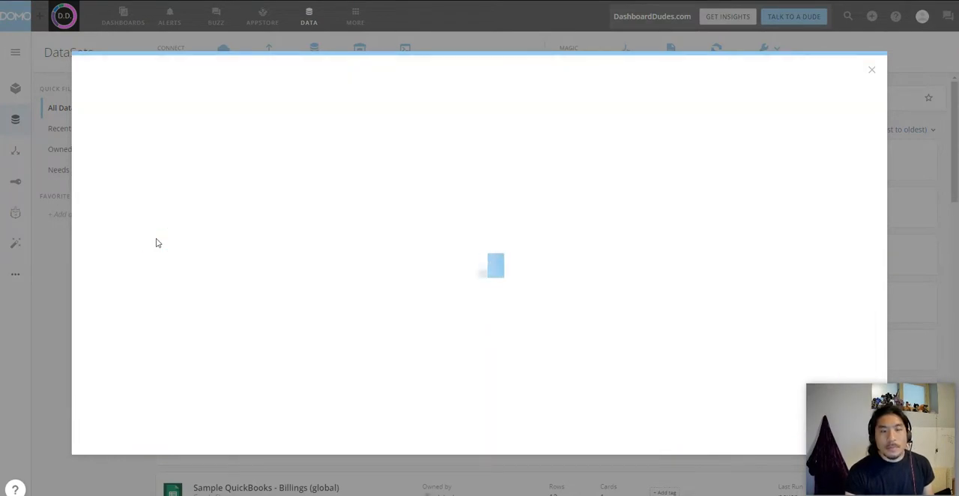
click(439, 152)
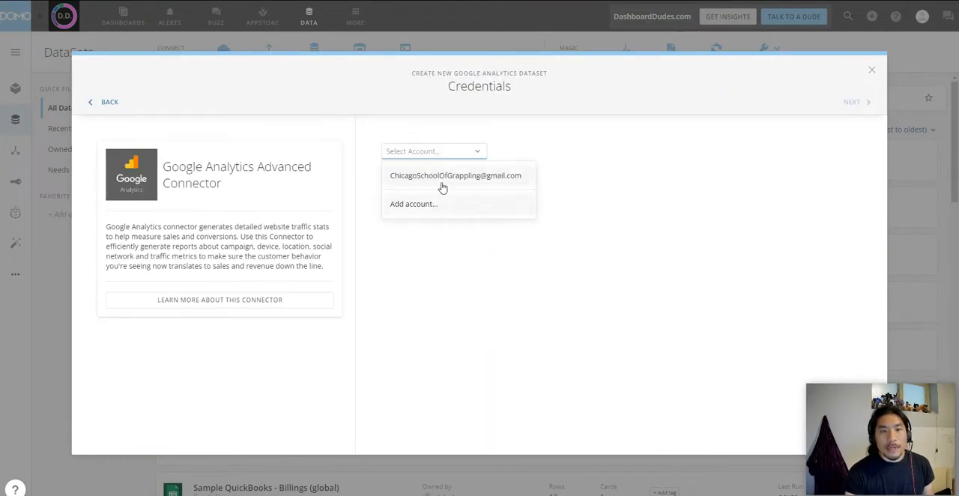
click(443, 186)
click(859, 104)
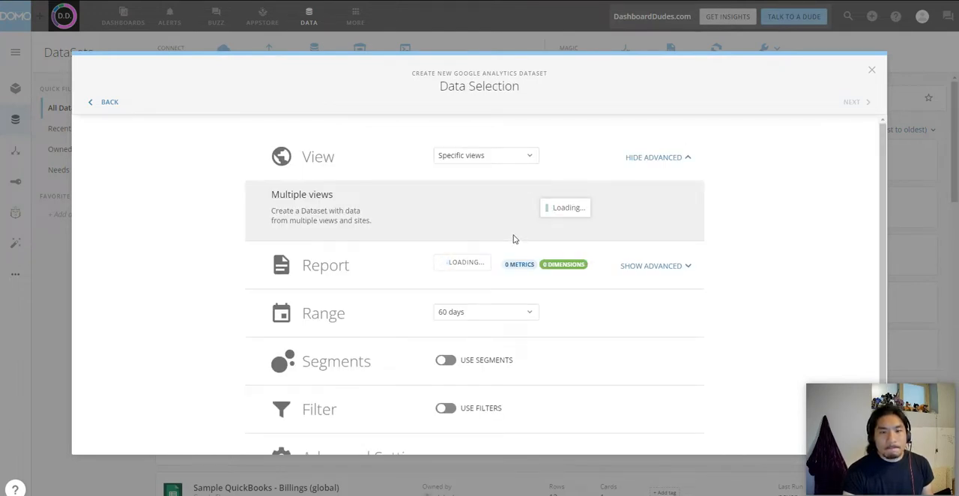
Step: Select the All Web Site Data view of the Chicago School of Grappling property for the new dataset
click(675, 223)
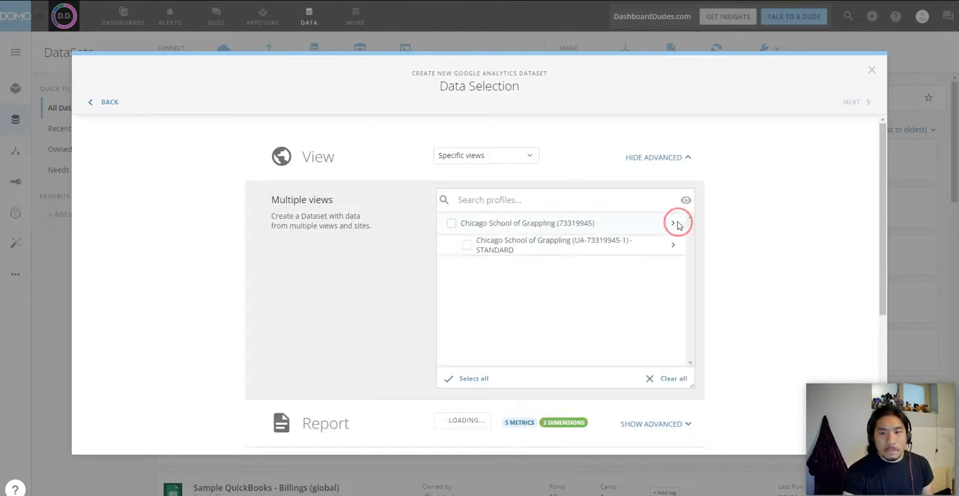
click(676, 251)
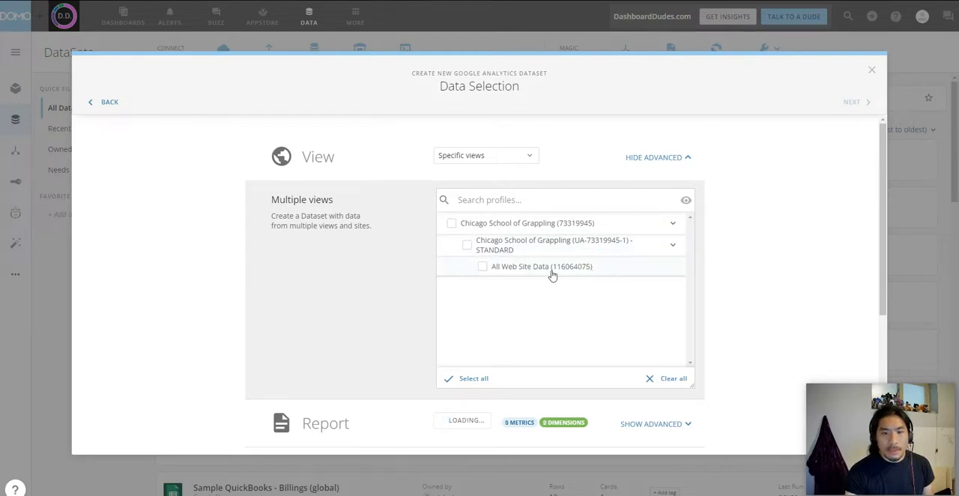
click(326, 268)
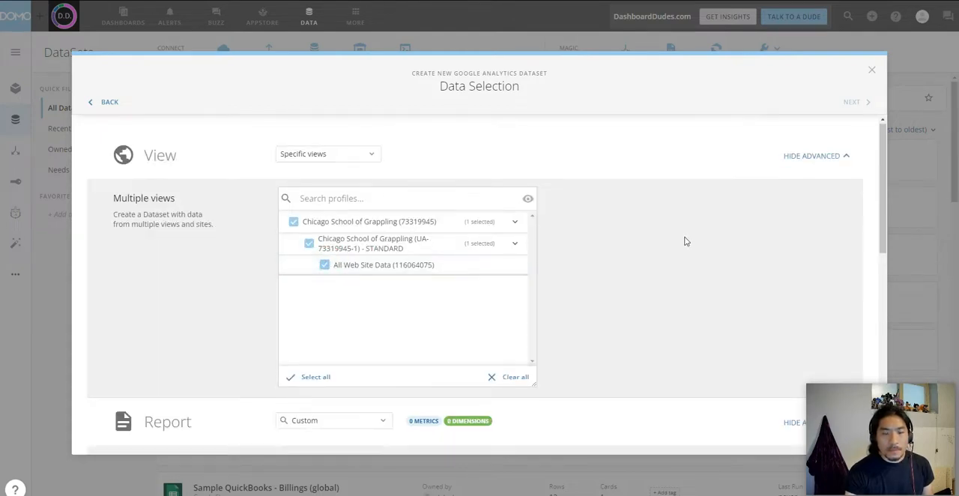
Step: Add the Default Channel Grouping dimension and the Entrances page-tracking metric to the custom report
scroll(456, 251, down, 3)
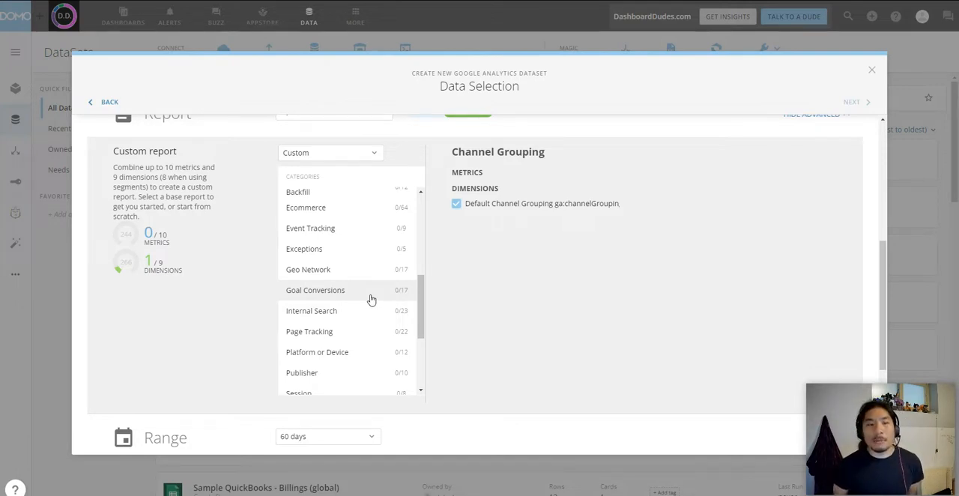
click(370, 298)
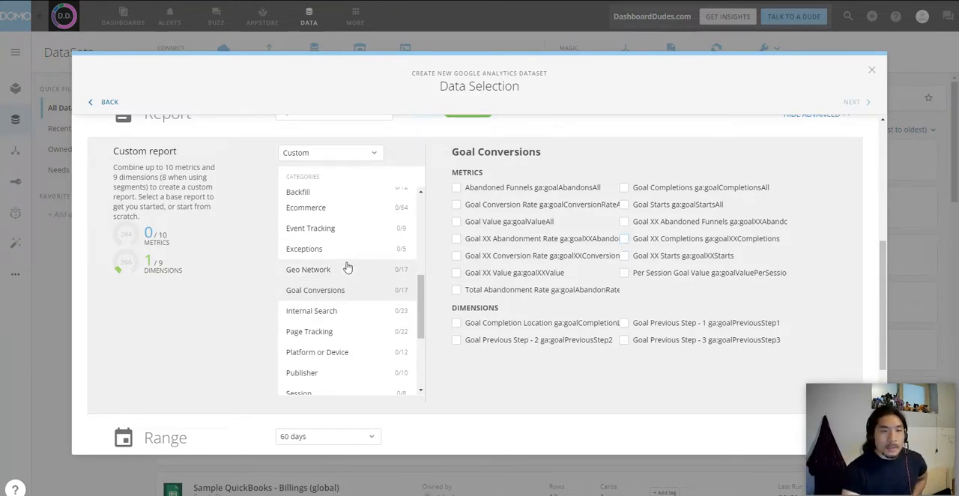
scroll(346, 263, down, 1)
click(352, 288)
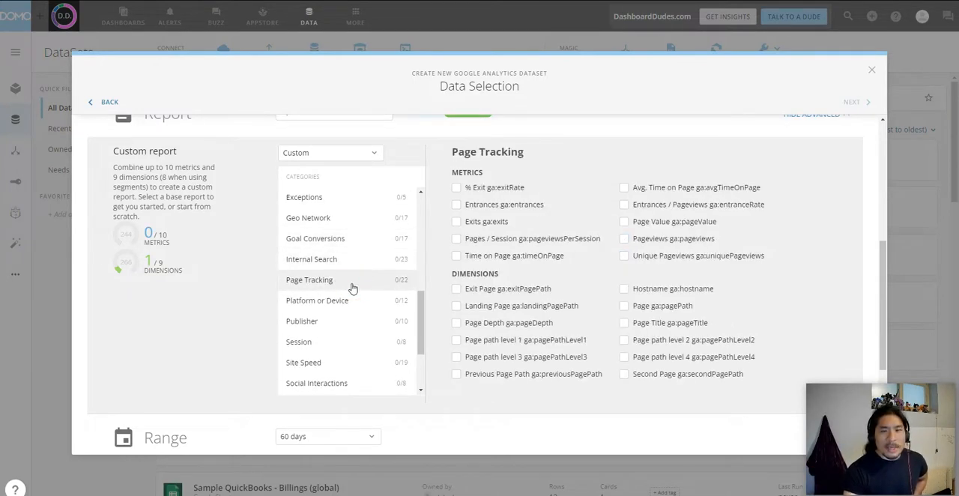
click(493, 205)
Step: Add the Page Title and Page dimensions from the Page Tracking category to the custom report
scroll(353, 292, up, 5)
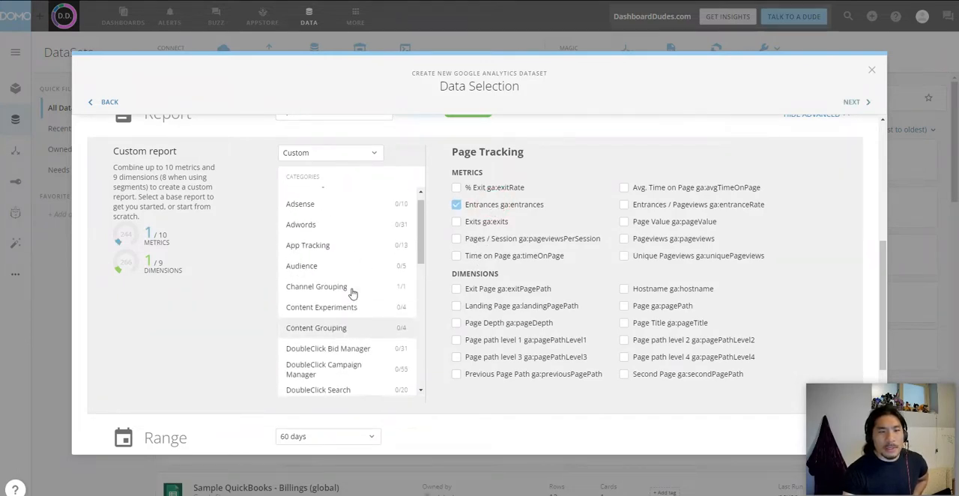
scroll(353, 294, up, 1)
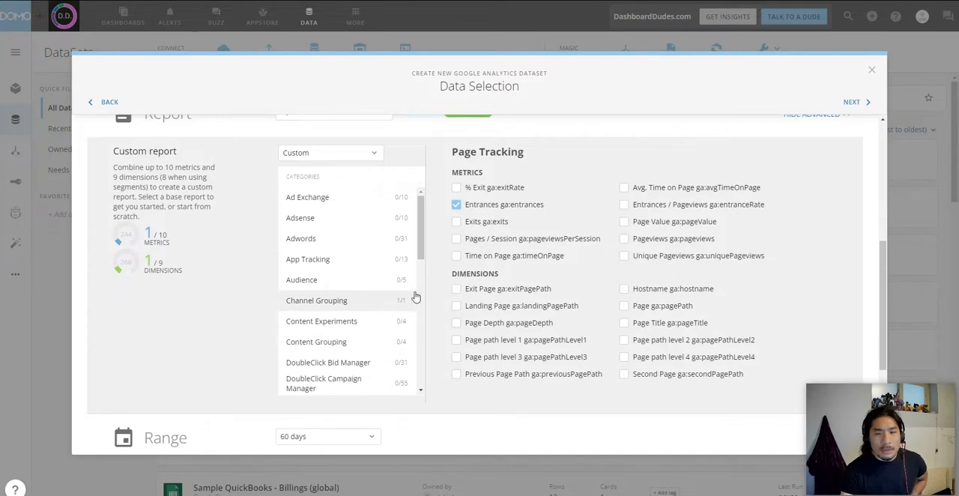
scroll(353, 325, down, 2)
scroll(364, 225, up, 2)
scroll(366, 236, down, 3)
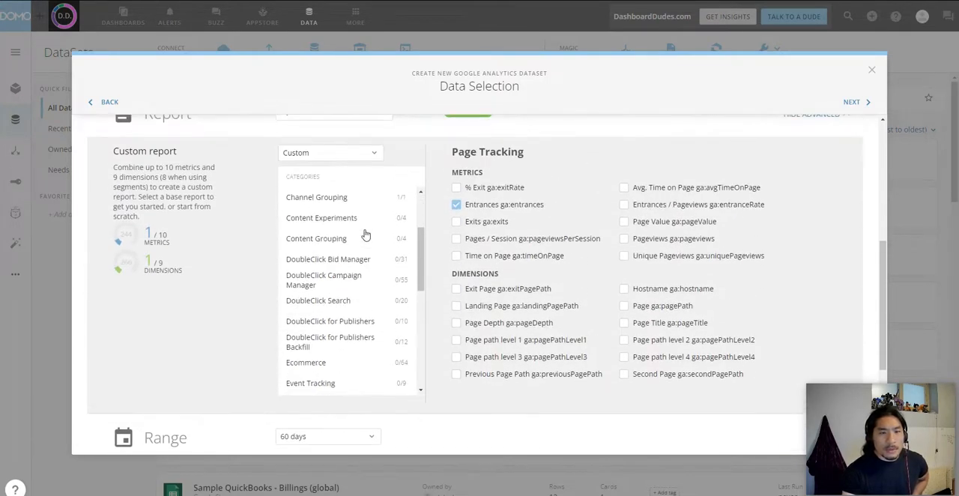
scroll(366, 235, down, 5)
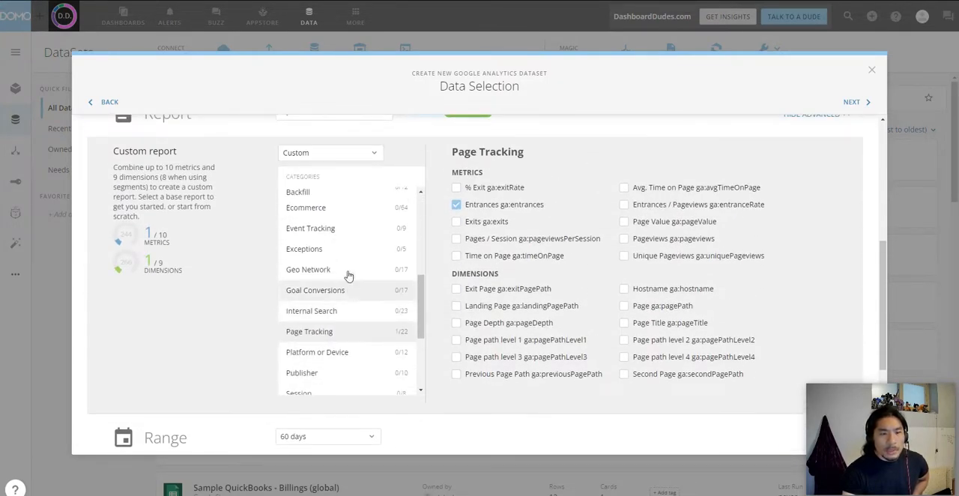
click(626, 324)
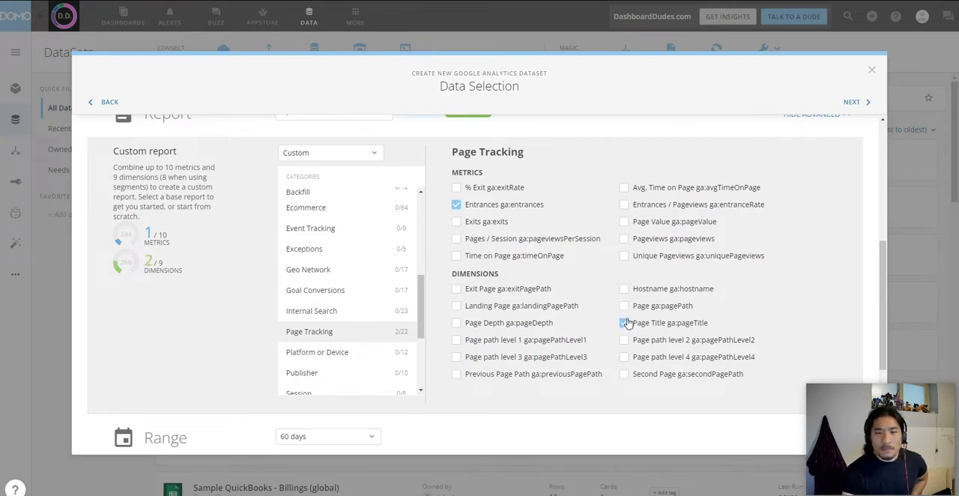
click(625, 307)
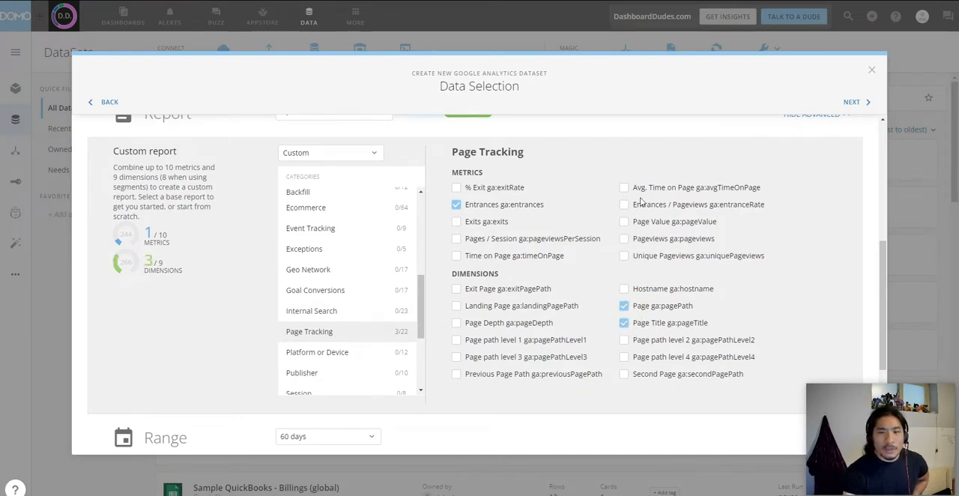
Step: Add the Exits, Pageviews and Time on Page metrics from Page Tracking to the custom report
click(495, 224)
click(657, 244)
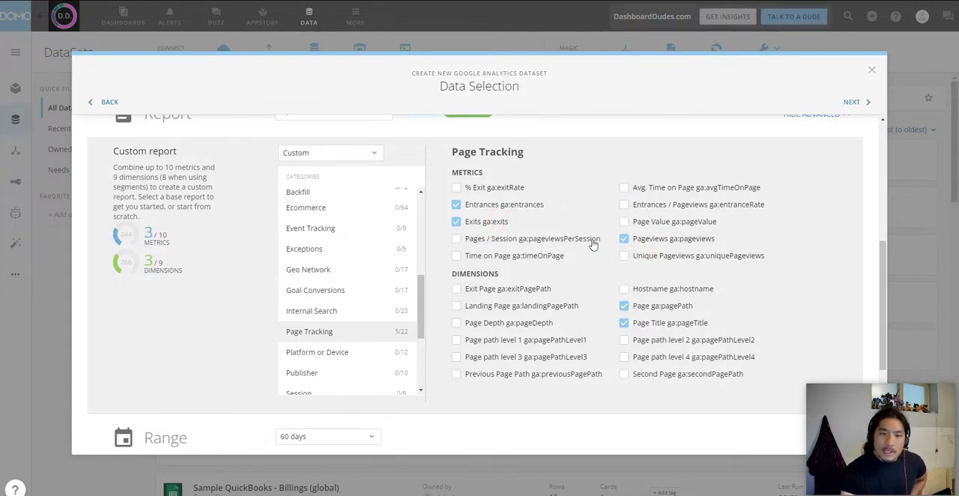
click(530, 258)
Step: Add the Country, Metro and Region dimensions from the Geo Network category to the custom report
scroll(328, 305, down, 3)
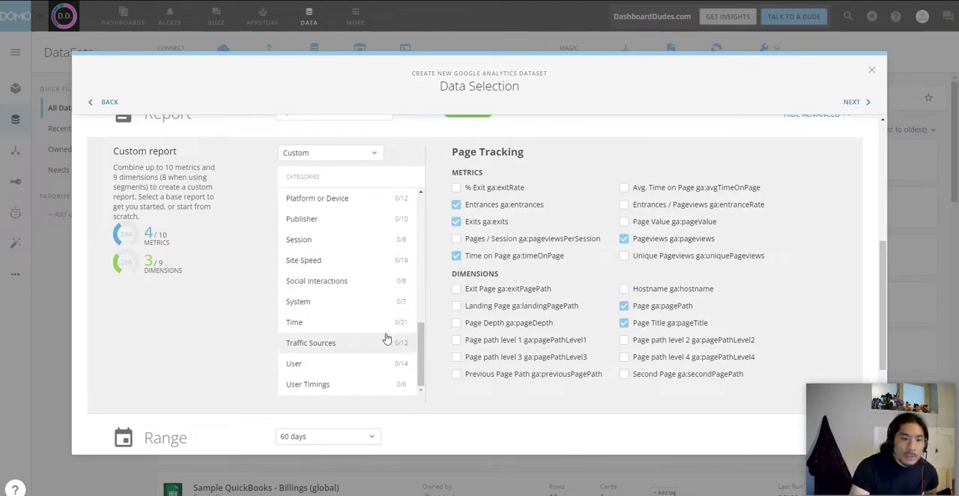
click(386, 340)
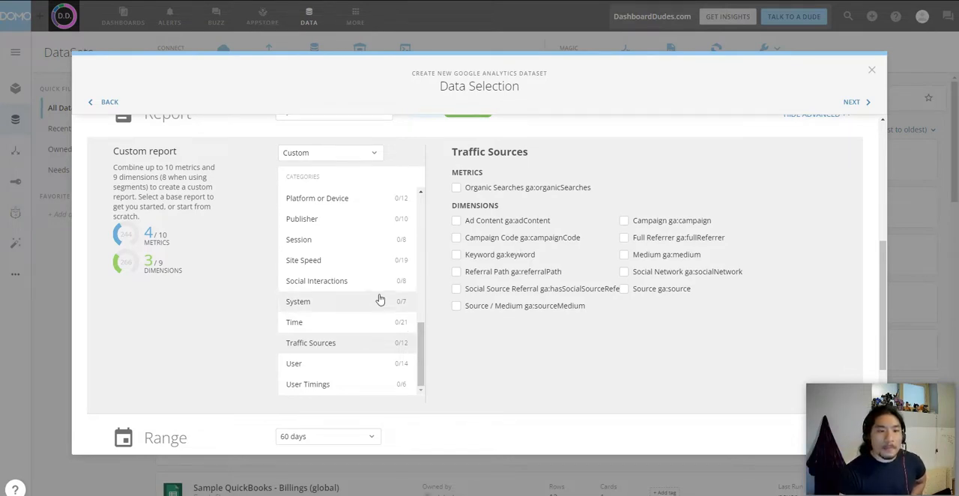
scroll(380, 298, up, 3)
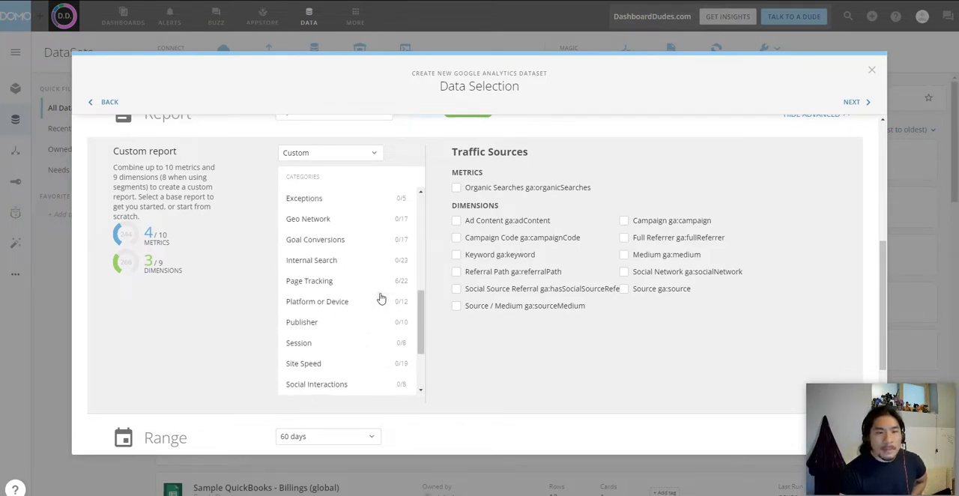
click(384, 221)
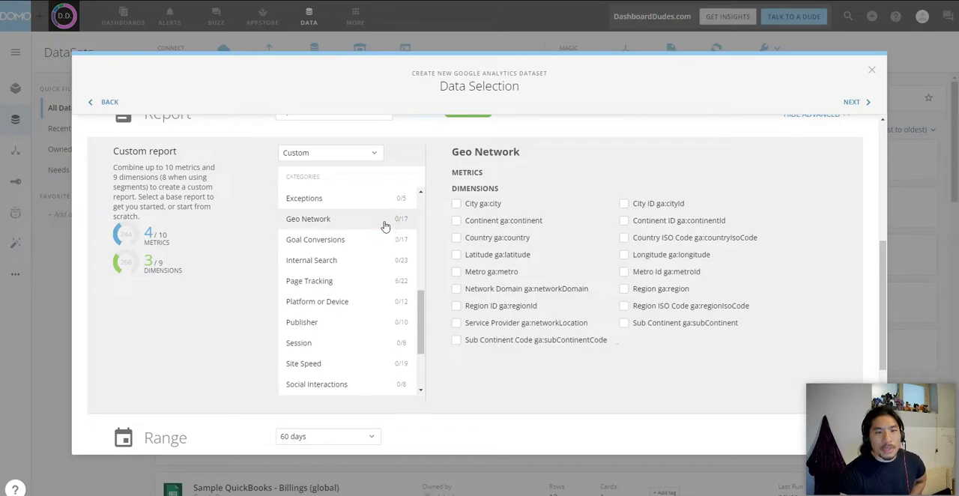
click(490, 240)
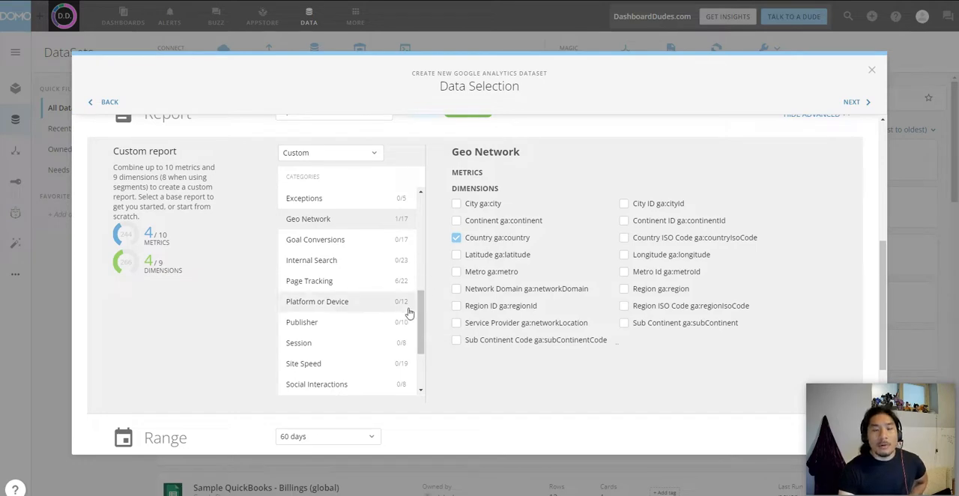
scroll(407, 311, up, 3)
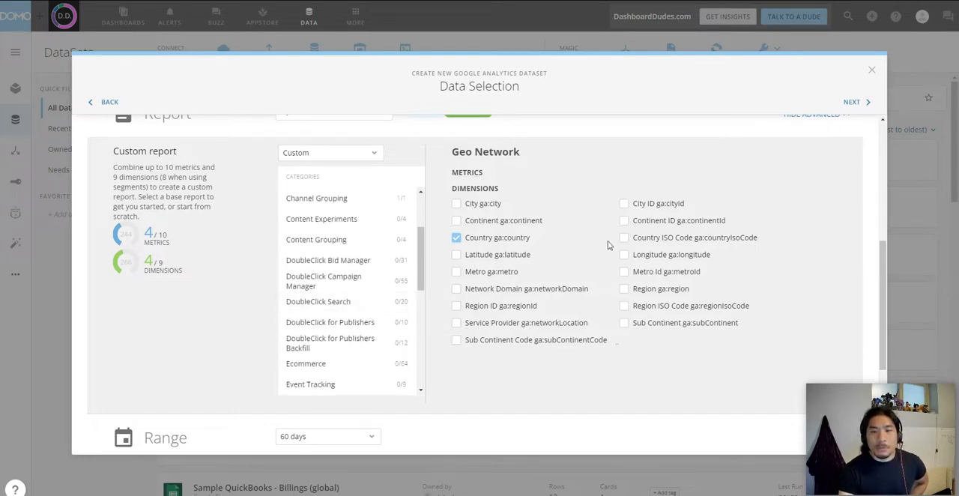
click(507, 272)
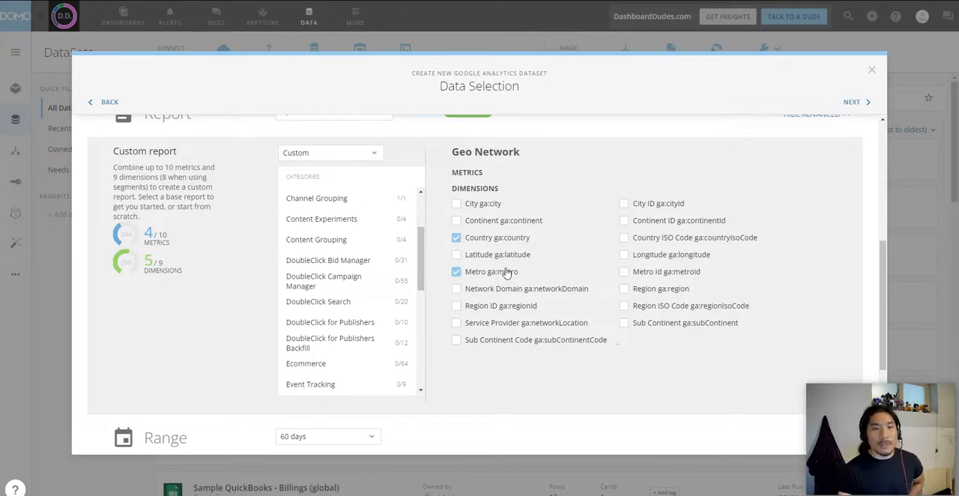
click(659, 292)
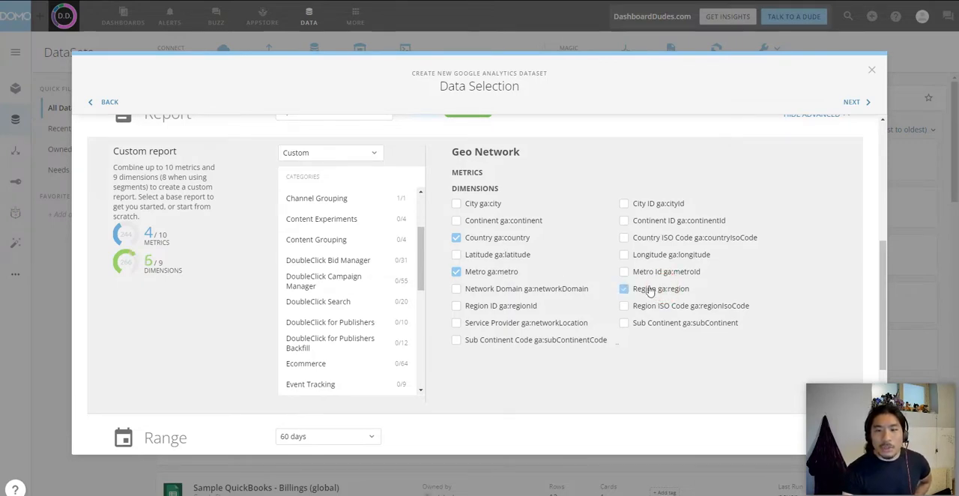
Step: Set the dataset's date range to 30 days, leaving segments and filters off
scroll(345, 292, down, 6)
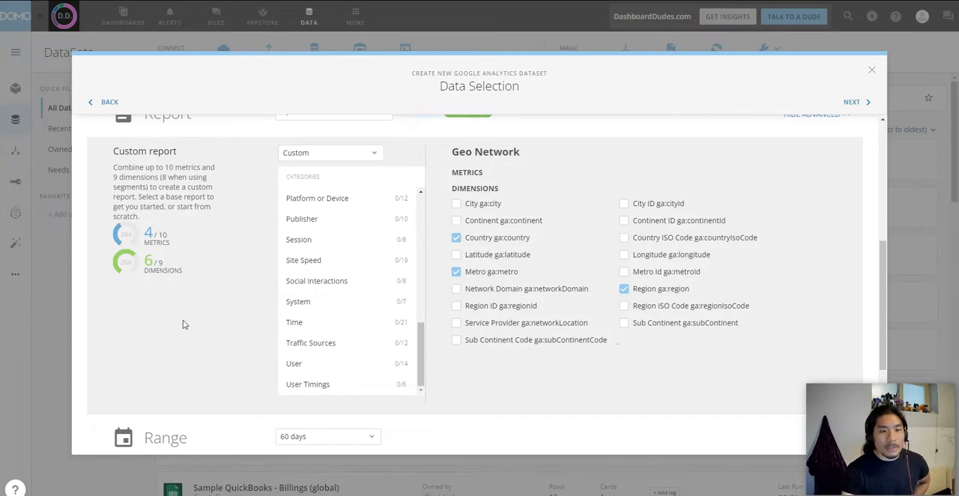
scroll(184, 324, down, 2)
click(323, 281)
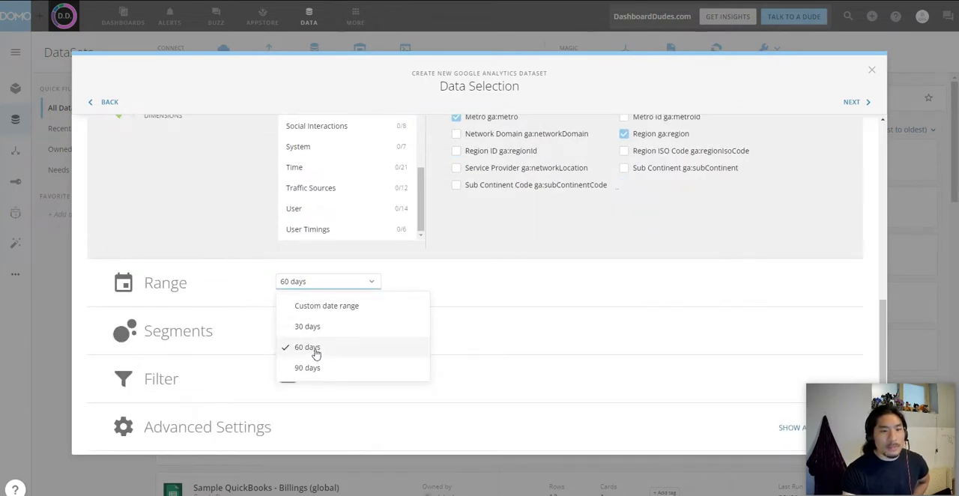
click(309, 326)
scroll(298, 353, down, 1)
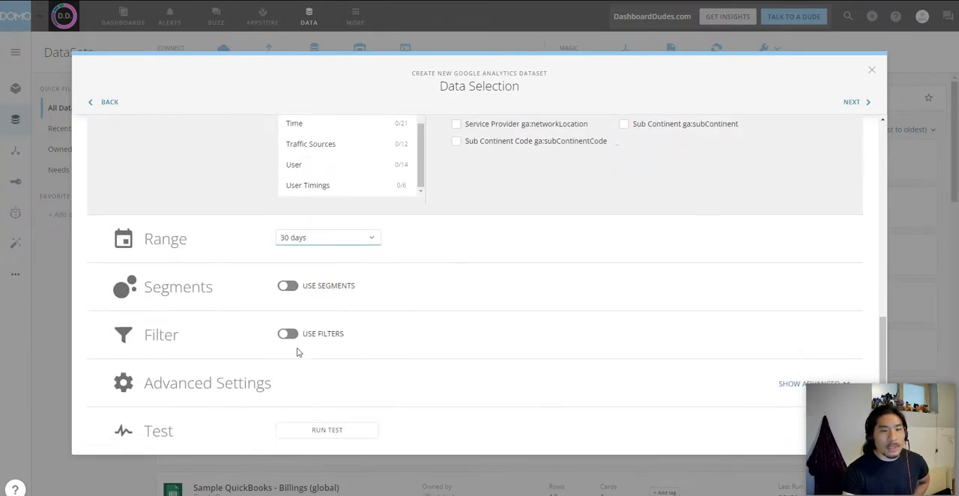
Step: Continue to scheduling and set the daily update to start at 11 AM UTC (6 AM CDT)
click(850, 105)
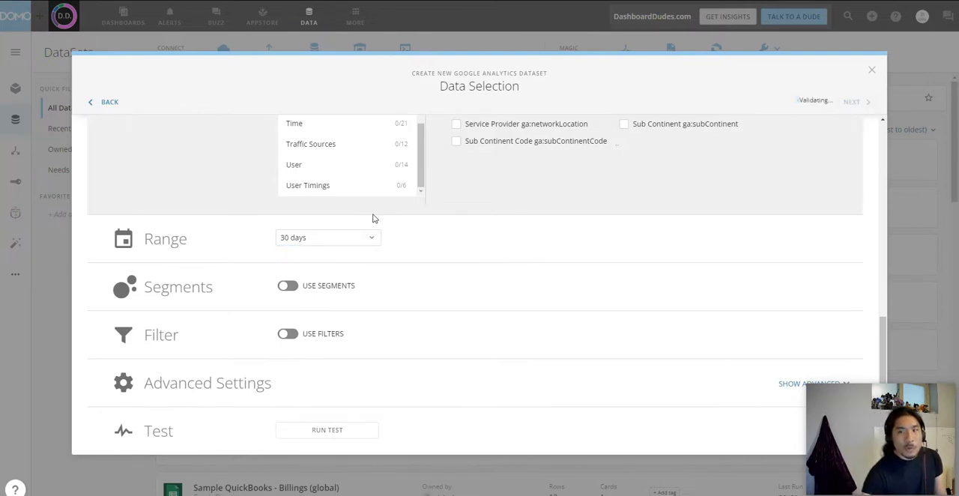
click(390, 197)
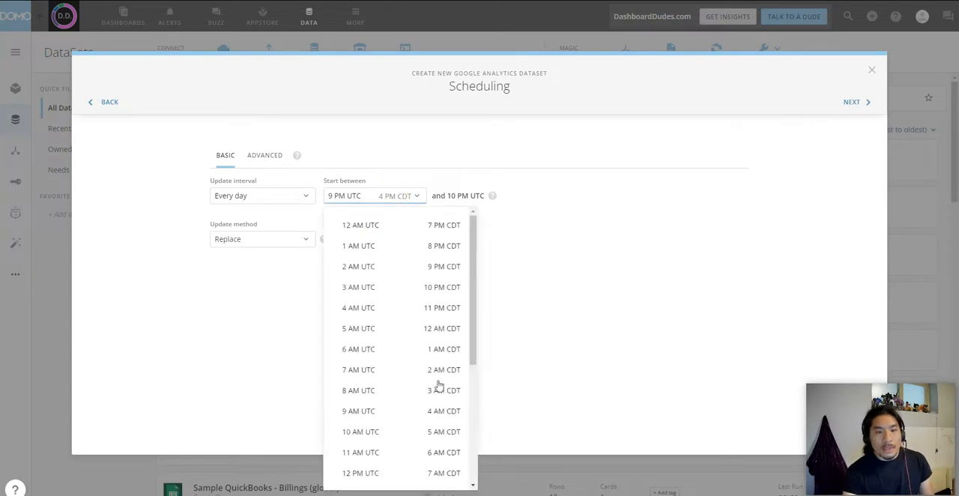
click(450, 453)
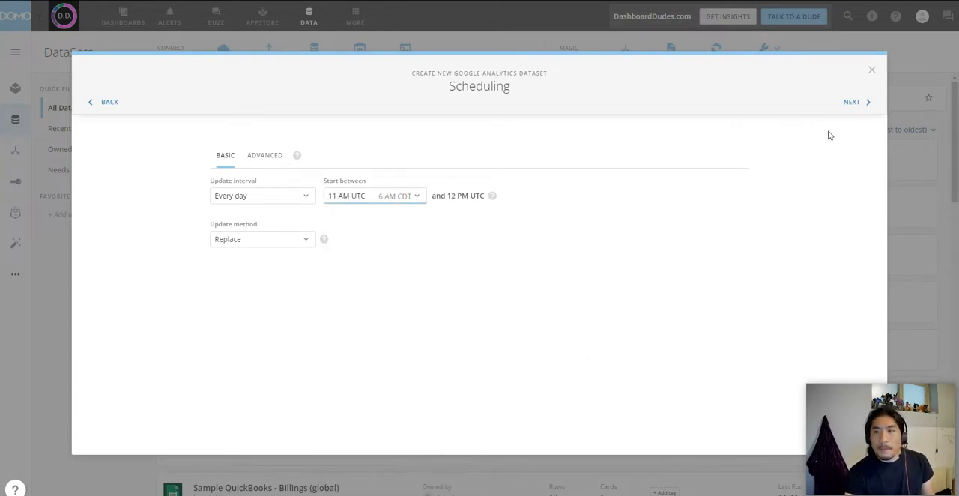
Step: Continue past scheduling, name the dataset "Source: Google Analytics | Audience", and save and run it
click(857, 101)
click(525, 161)
text(Source: Google Analytics |)
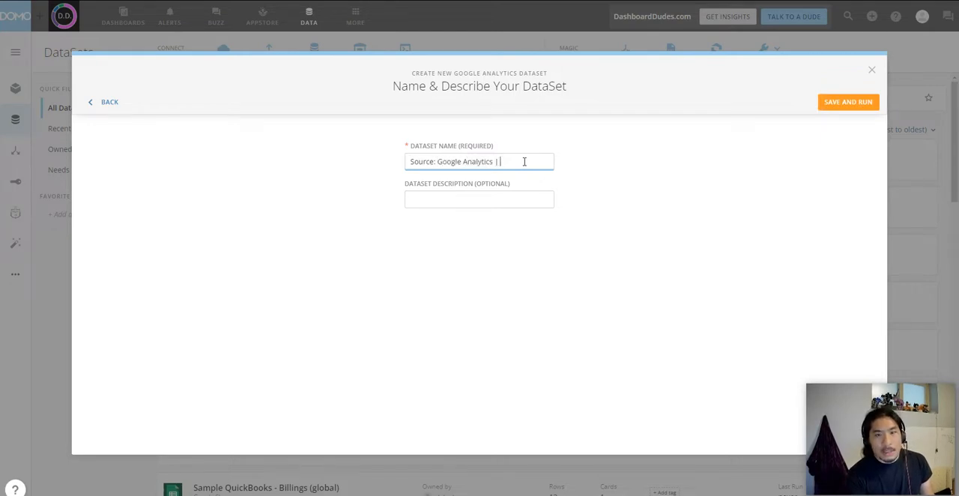
text( Audience)
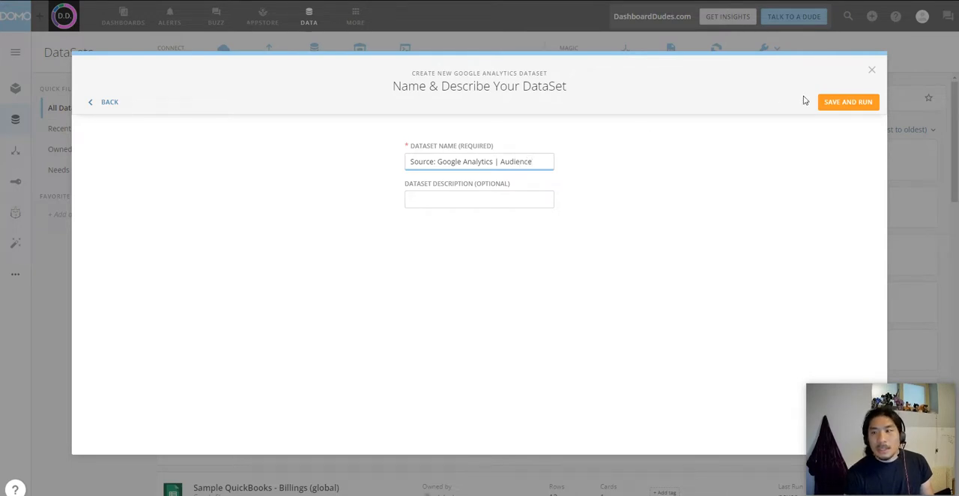
click(847, 101)
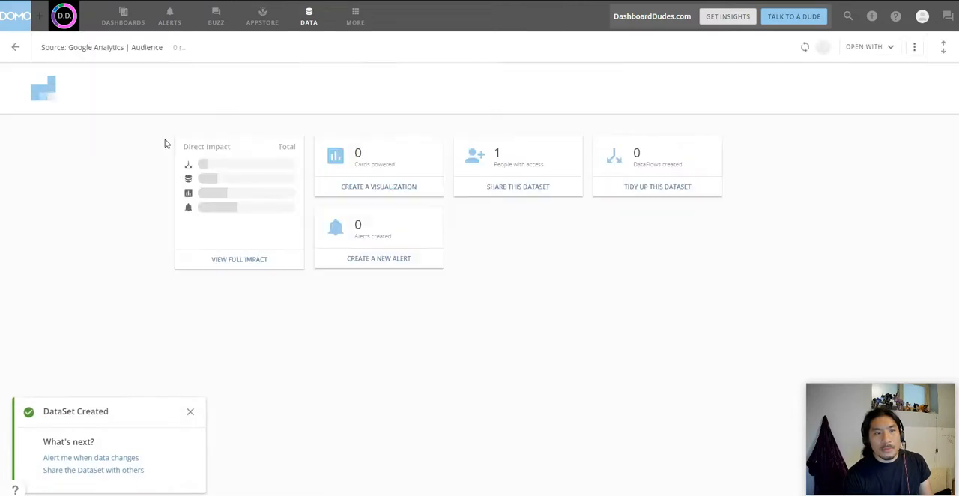
Step: Tag the Audience dataset with "google analytics" and a new "audience" tag, save the tags, and return to the dataset list
click(86, 101)
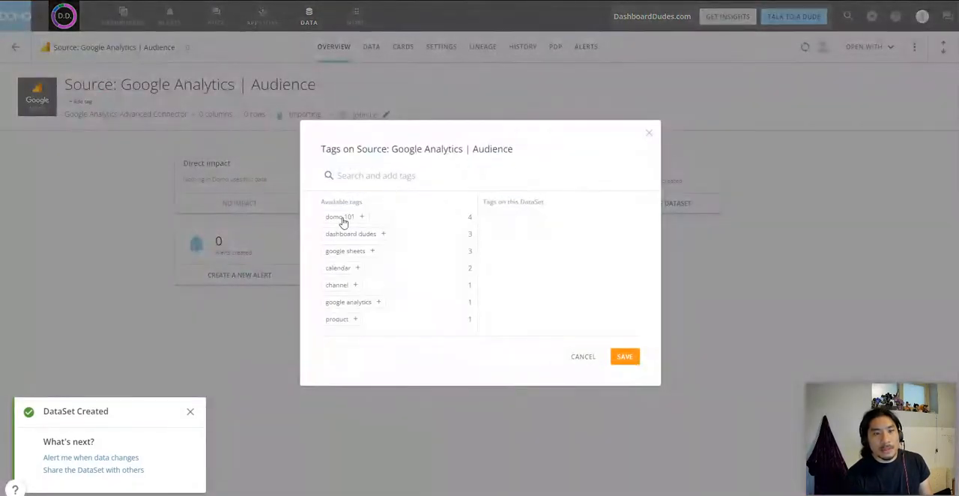
click(357, 303)
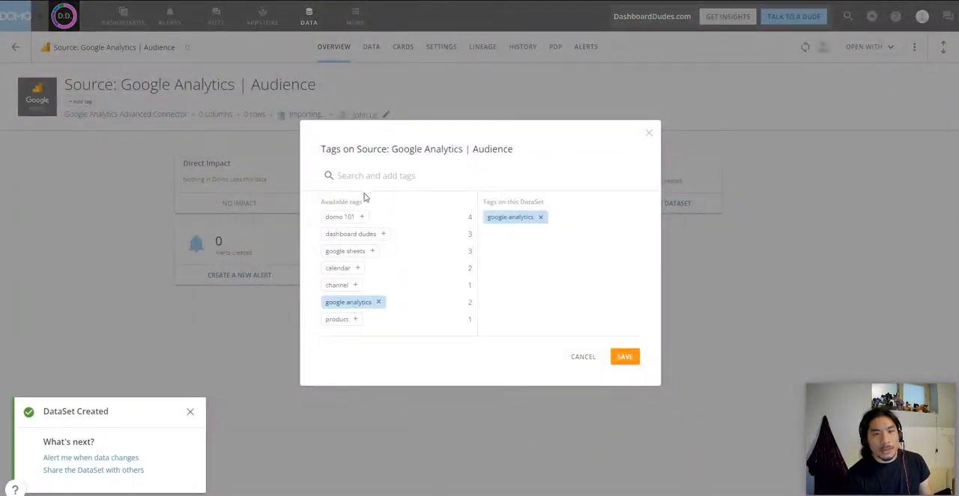
click(368, 177)
text(audience)
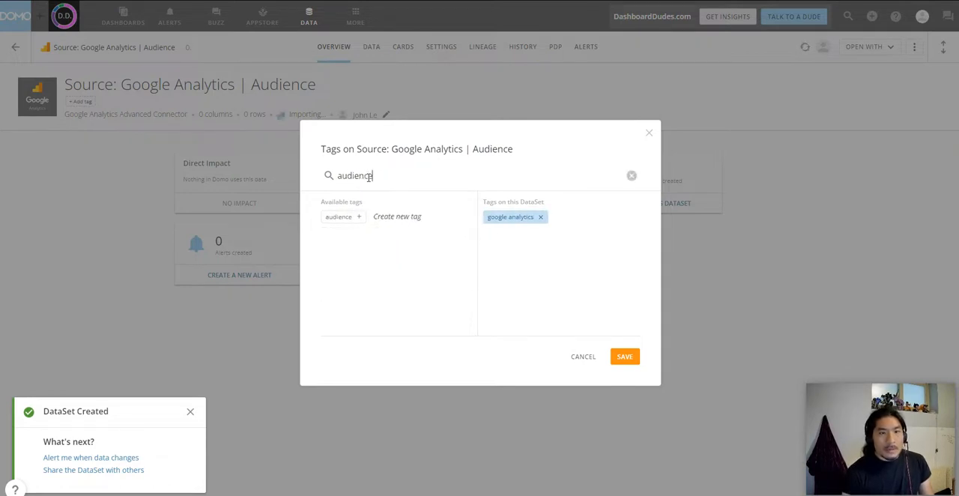
click(356, 216)
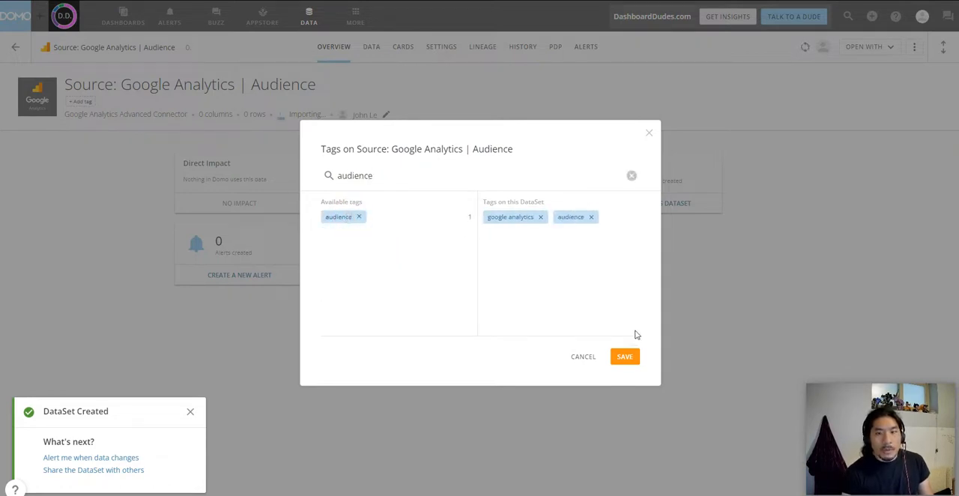
click(626, 357)
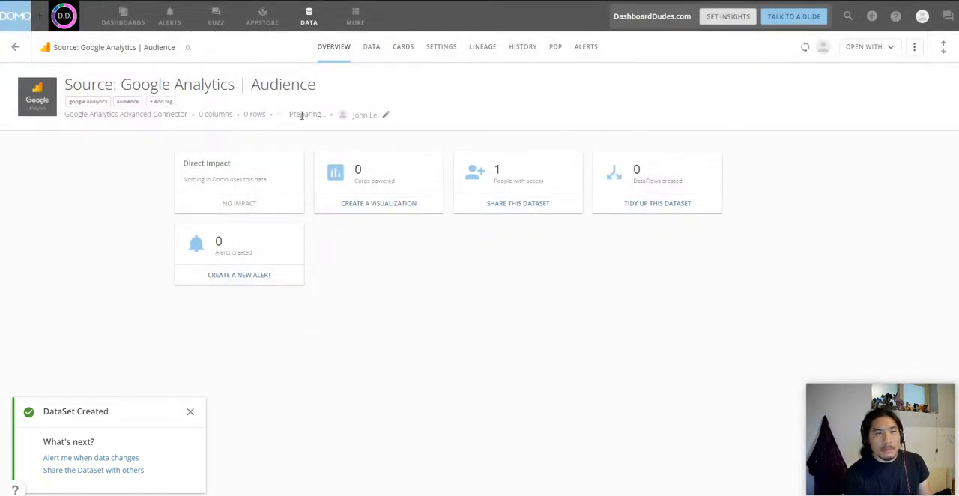
click(191, 412)
click(15, 48)
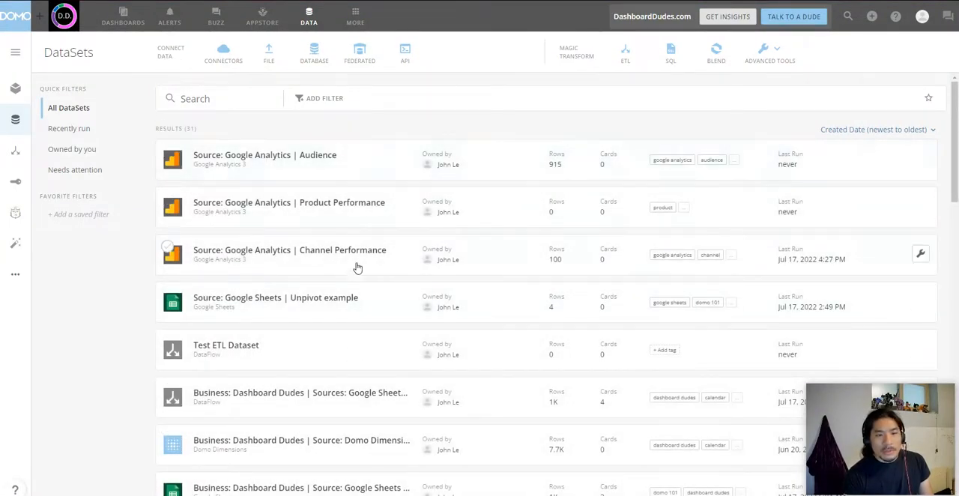
Step: Filter the dataset list by the Google Analytics 3 type, and clear that filter after viewing the matches
scroll(353, 252, down, 5)
scroll(351, 252, up, 5)
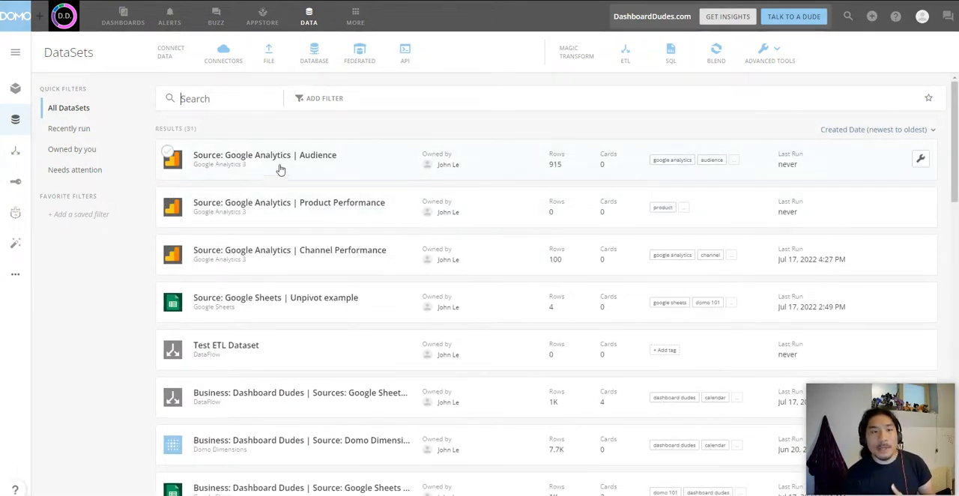
click(315, 99)
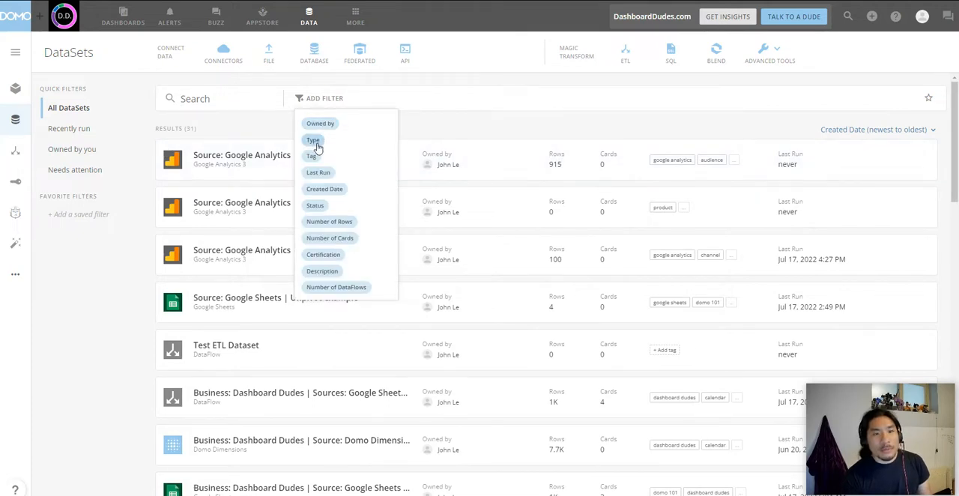
click(313, 140)
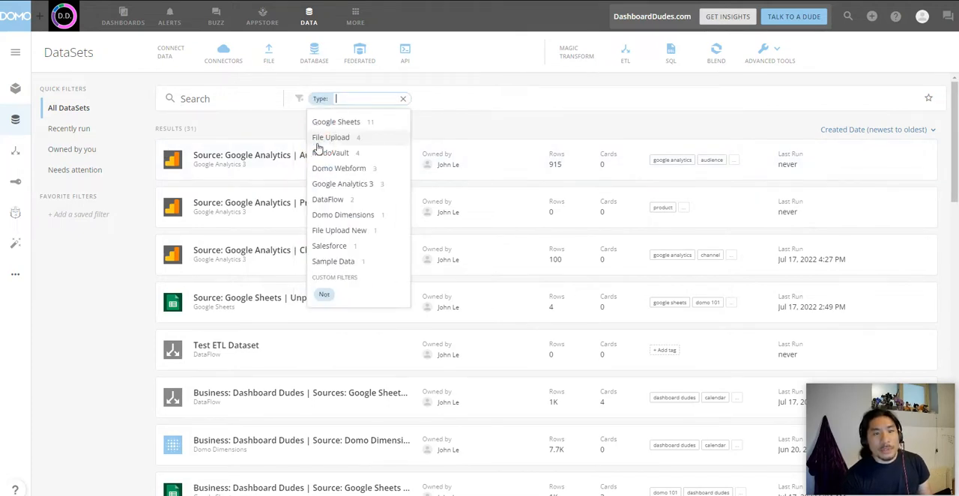
click(345, 185)
click(387, 99)
Step: Filter the dataset list by the "google analytics" tag to check which datasets carry it, and remove the filter
click(316, 99)
click(313, 158)
click(351, 183)
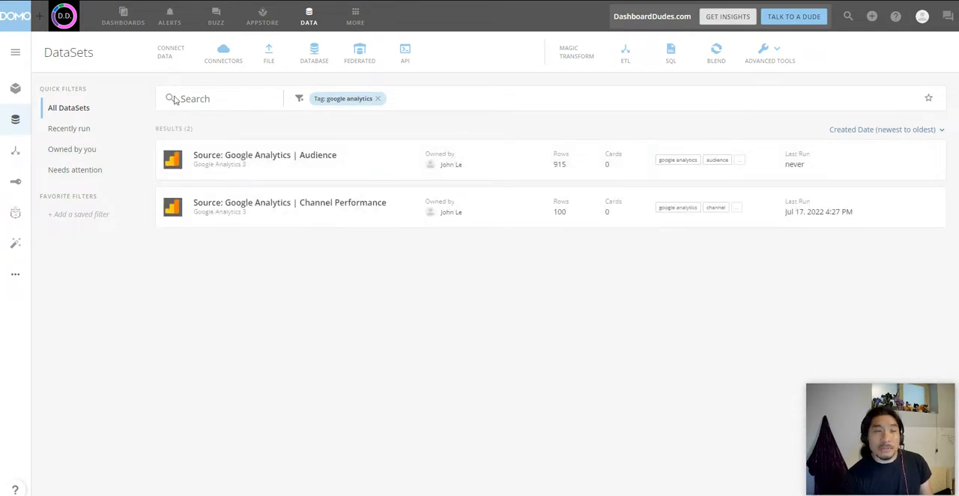
click(378, 99)
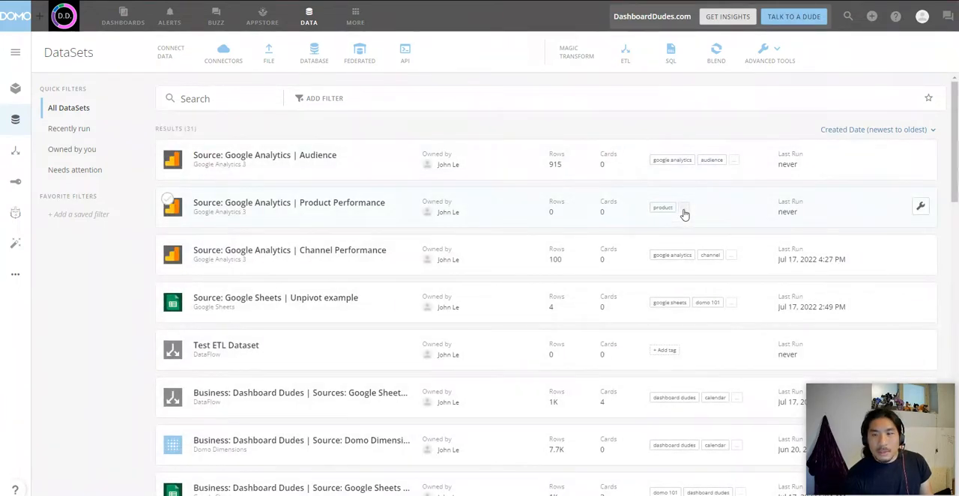
Step: Add the "google analytics" tag to the "Source: Google Analytics | Product Performance" dataset and save it
click(685, 214)
click(701, 235)
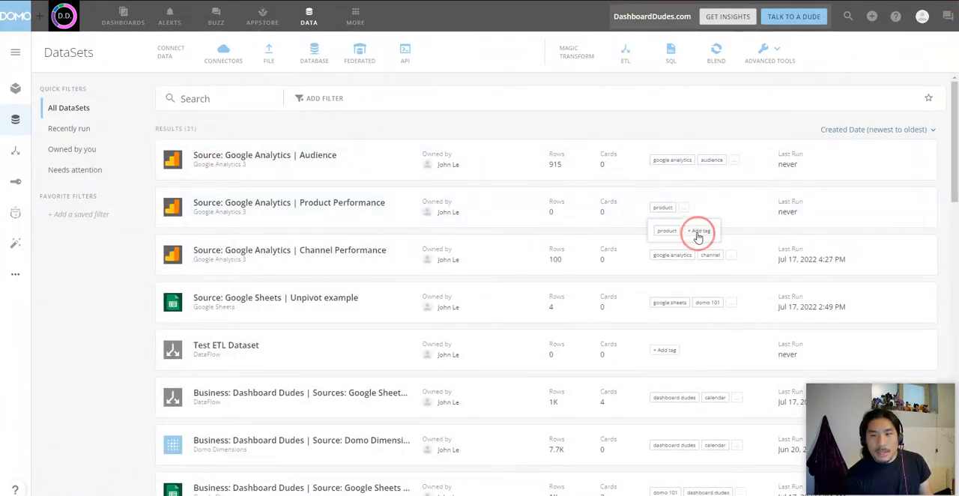
click(354, 286)
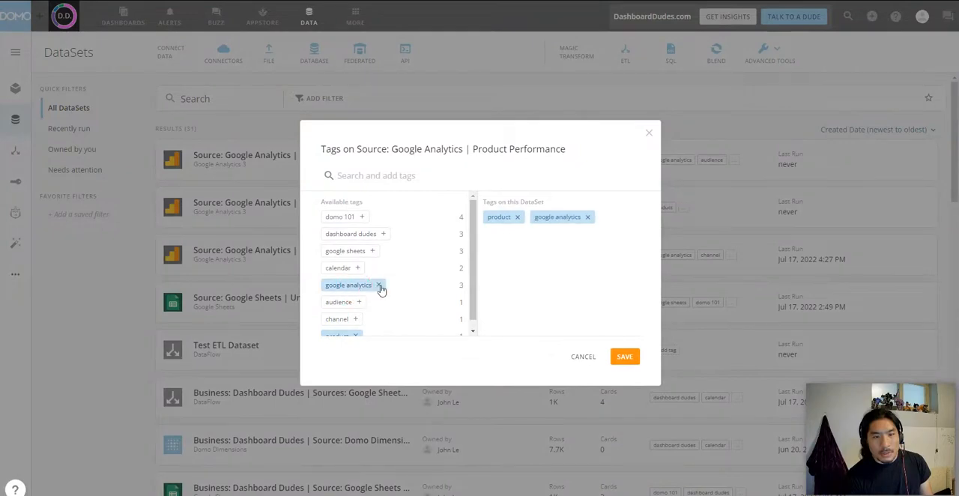
click(621, 356)
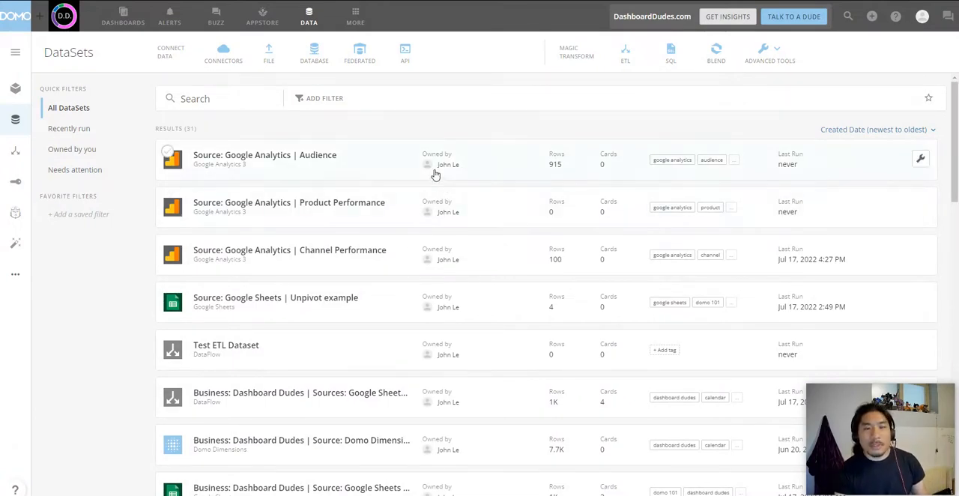
Step: Open the "Source: Google Analytics | Channel Performance" dataset in Analyzer and change the chart type to Table
click(368, 253)
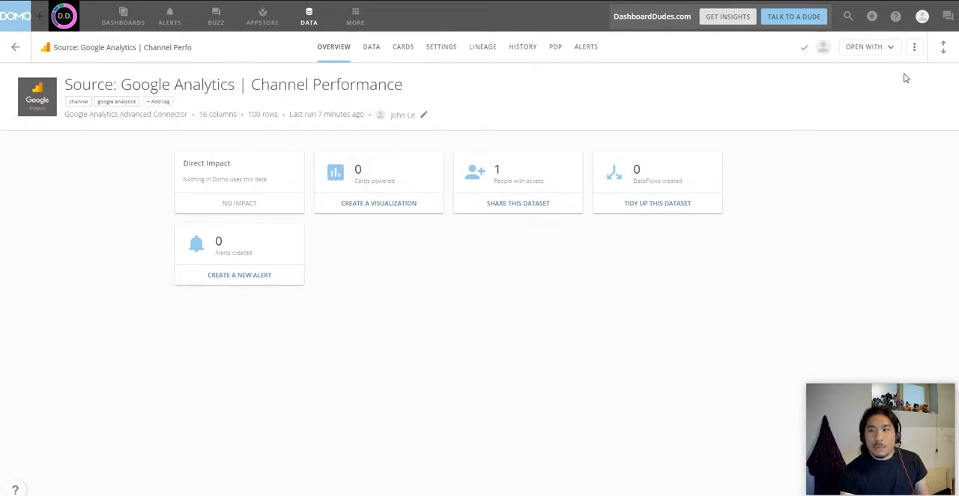
click(888, 51)
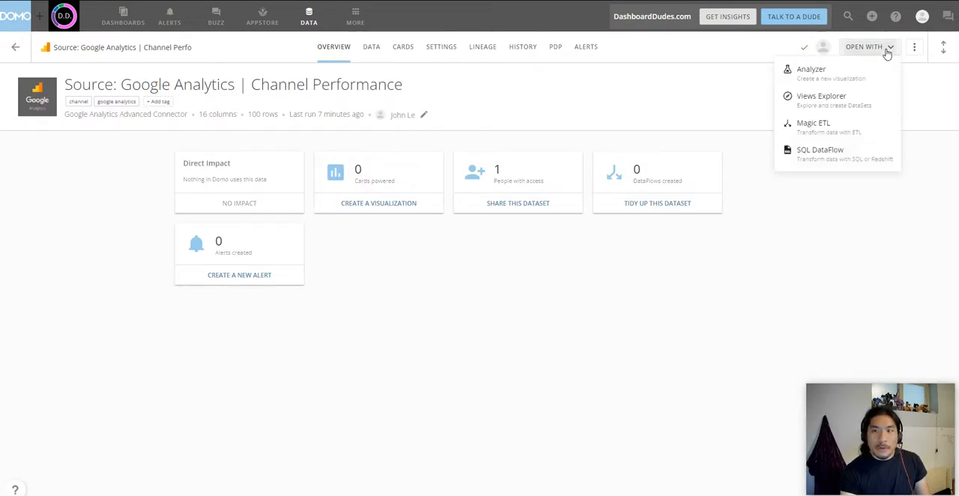
click(810, 72)
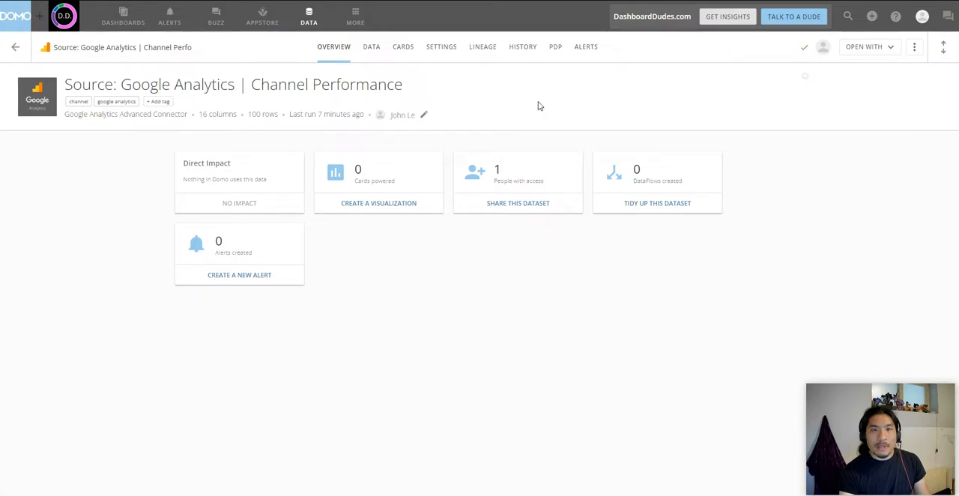
click(674, 118)
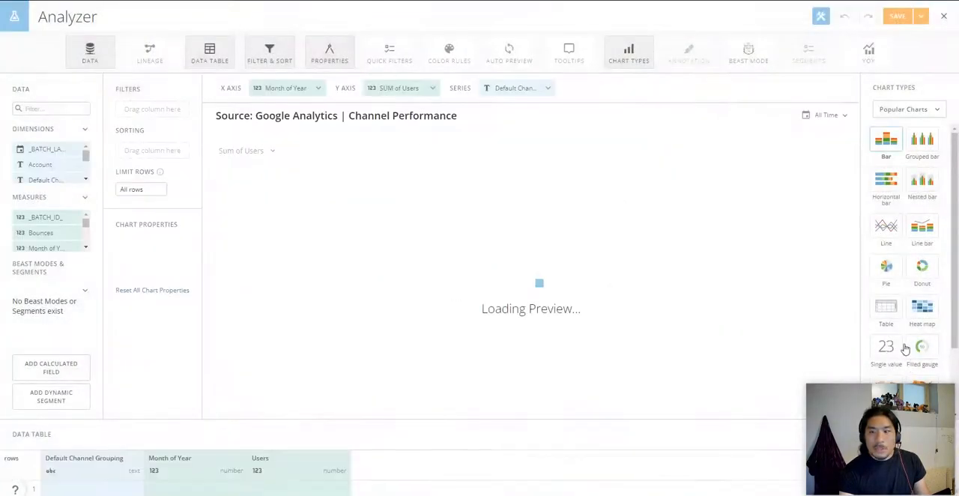
click(886, 306)
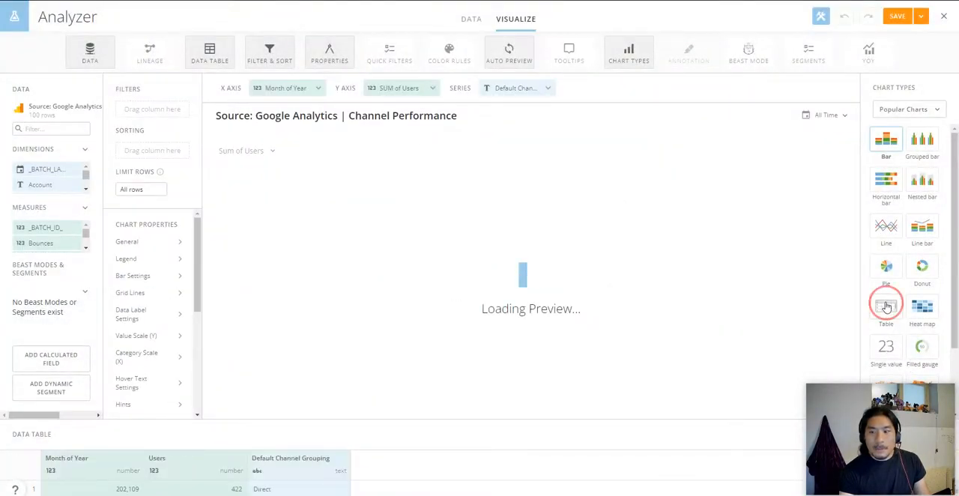
Step: Remove the default Month of Year, Users and Default Channel Grouping columns from the table
click(330, 88)
click(302, 227)
click(330, 87)
click(302, 227)
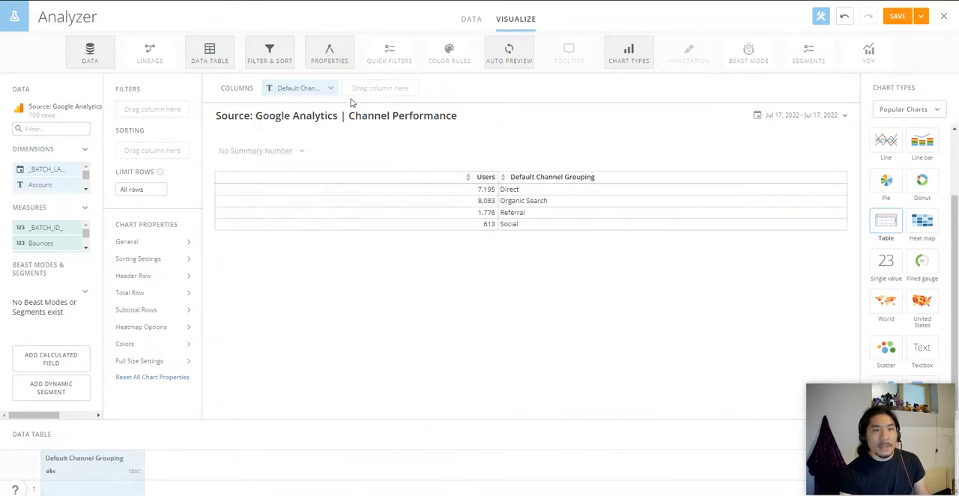
click(330, 87)
click(295, 223)
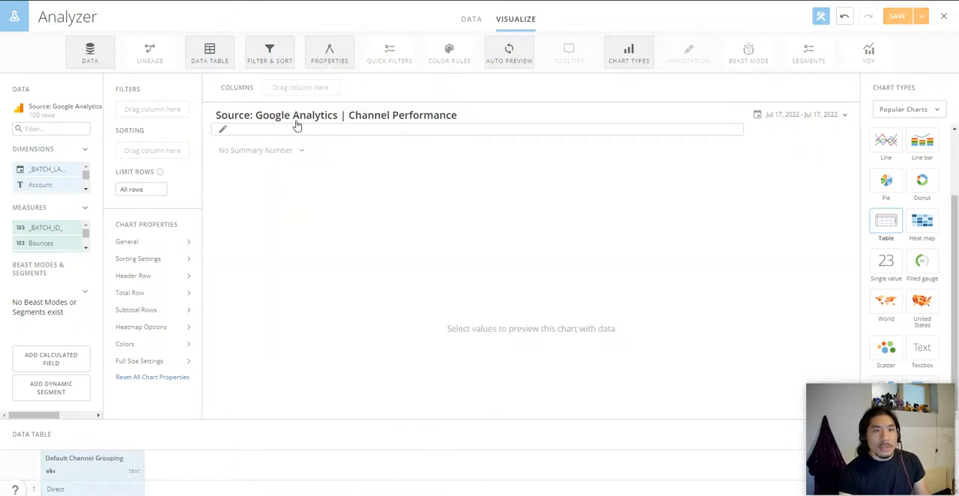
Step: Change the card title to "Sessions by Channel by Month" and save it
click(297, 126)
triple_click(389, 179)
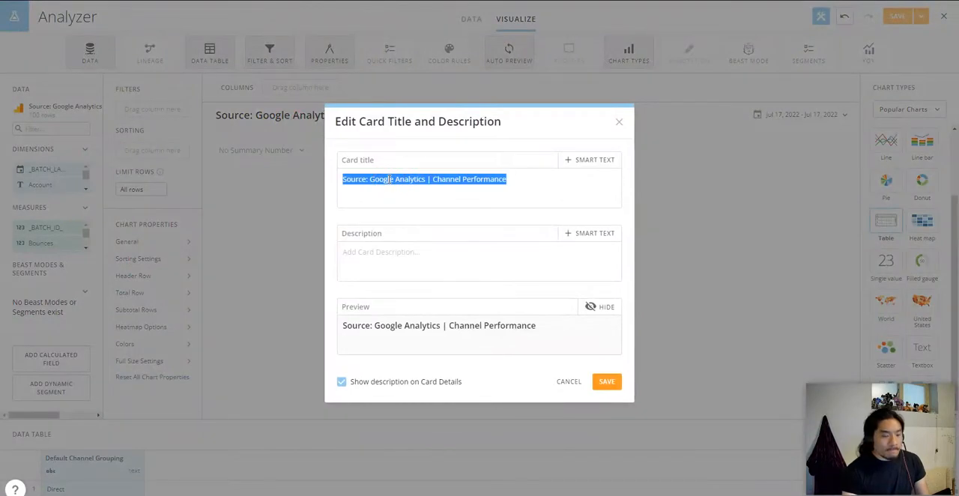
text(Sessions by Channel by Month)
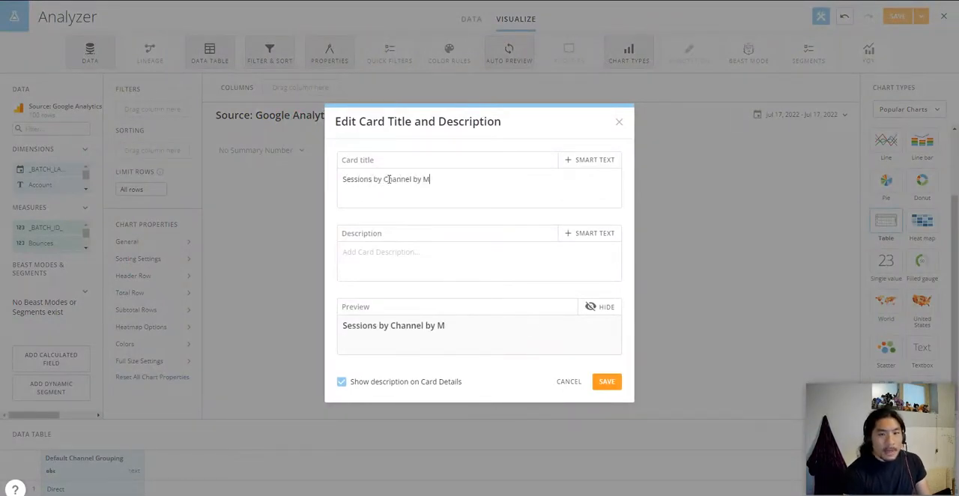
click(604, 383)
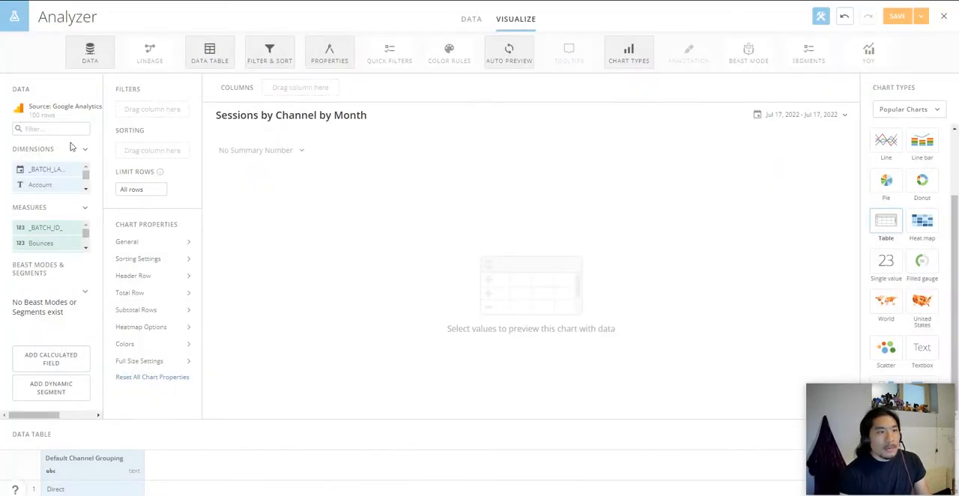
Step: Widen the data pane to show full field names and add the Month of Year measure as a table column
drag(102, 184, 247, 189)
click(228, 206)
click(228, 206)
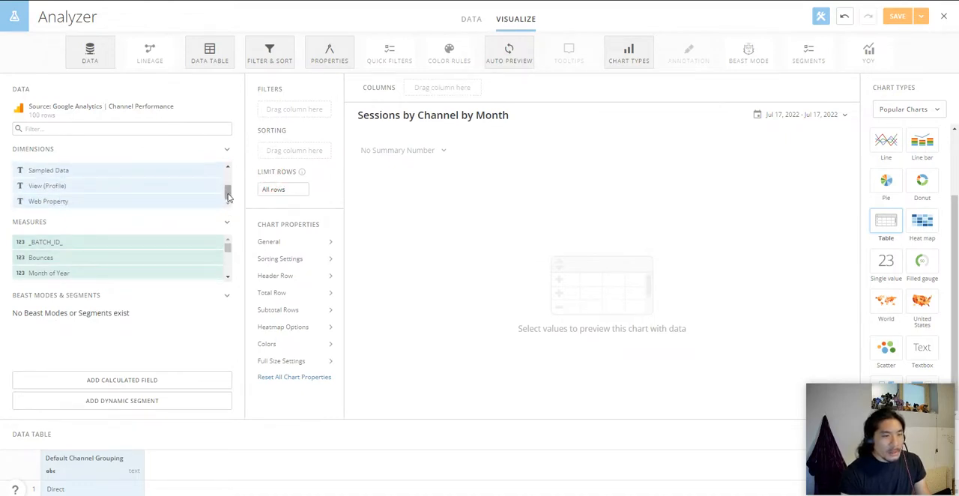
mouse_move(228, 195)
mouse_down()
mouse_move(229, 180)
mouse_move(228, 197)
mouse_up()
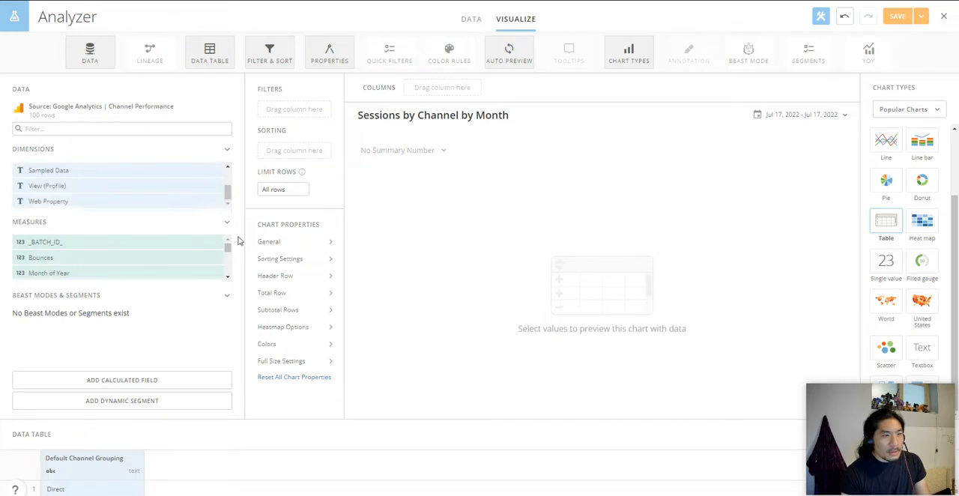
mouse_move(230, 251)
mouse_down()
mouse_move(233, 279)
mouse_move(229, 252)
mouse_up()
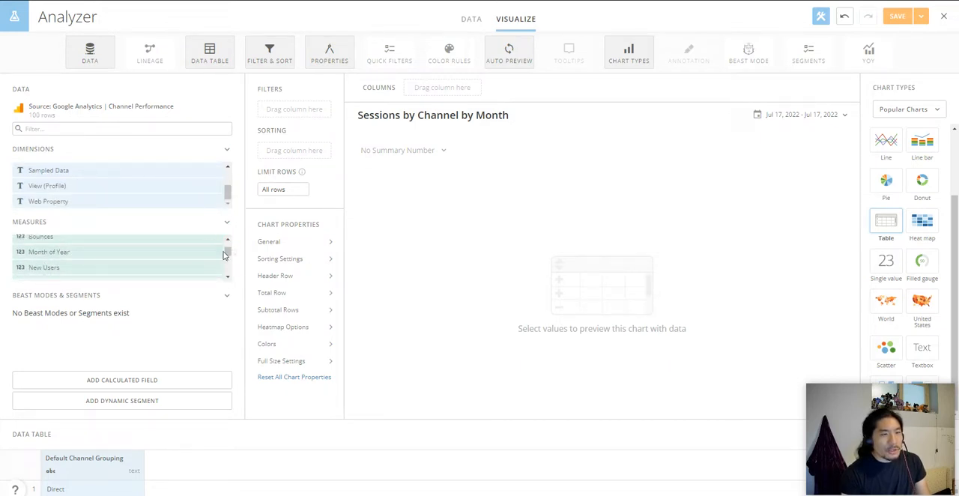
drag(140, 251, 462, 92)
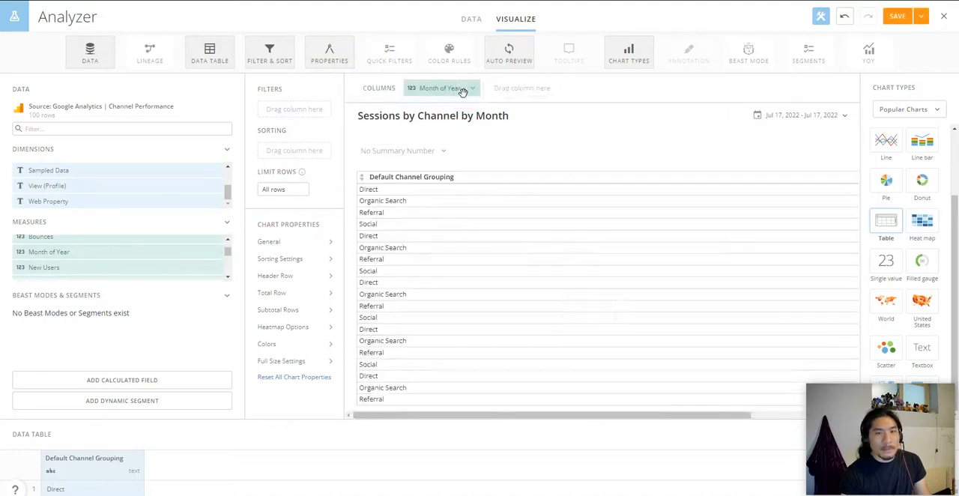
Step: Label the Month of Year column "Year Month" and set its format to display as Number
click(462, 90)
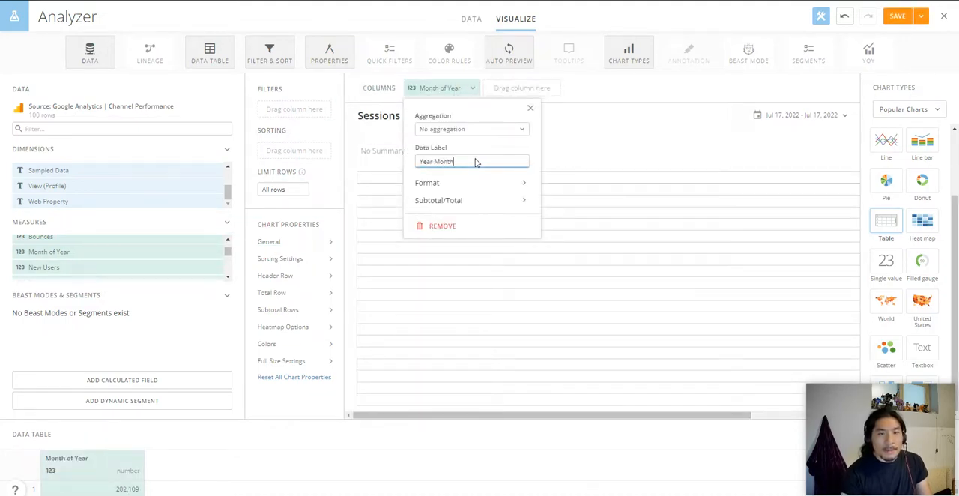
click(484, 183)
click(478, 211)
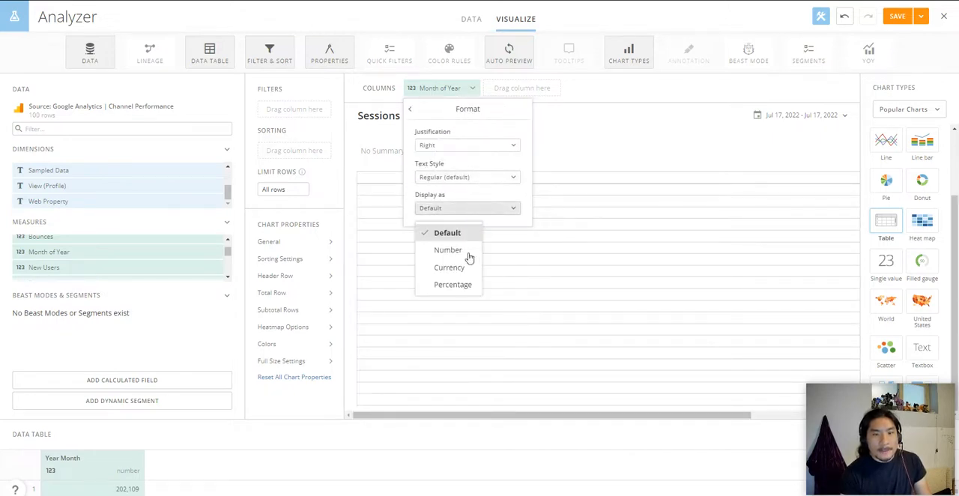
click(461, 252)
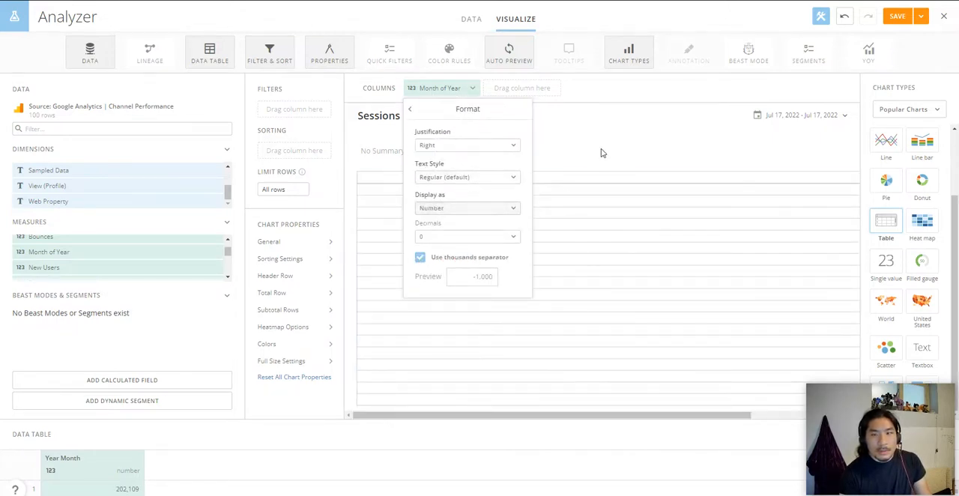
click(603, 153)
drag(597, 419, 600, 410)
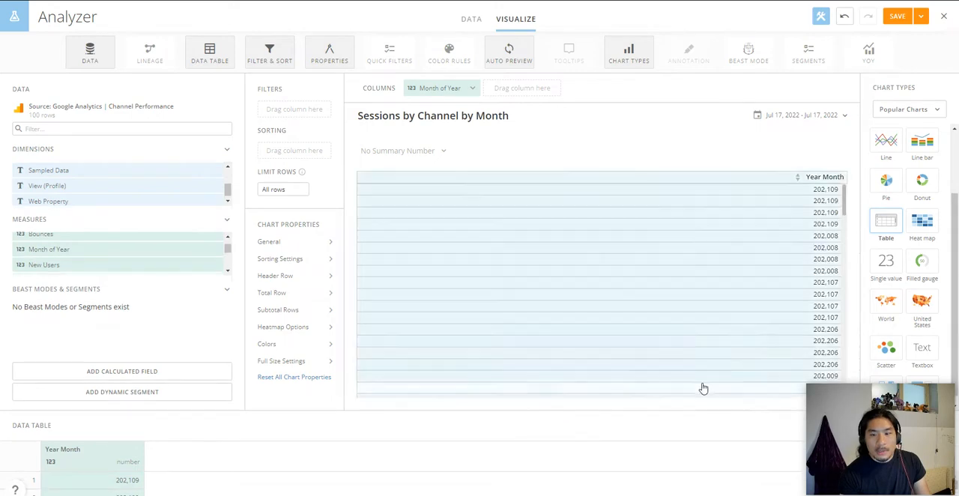
Step: Turn off the thousands separator in the number format of the Month of Year column
click(443, 88)
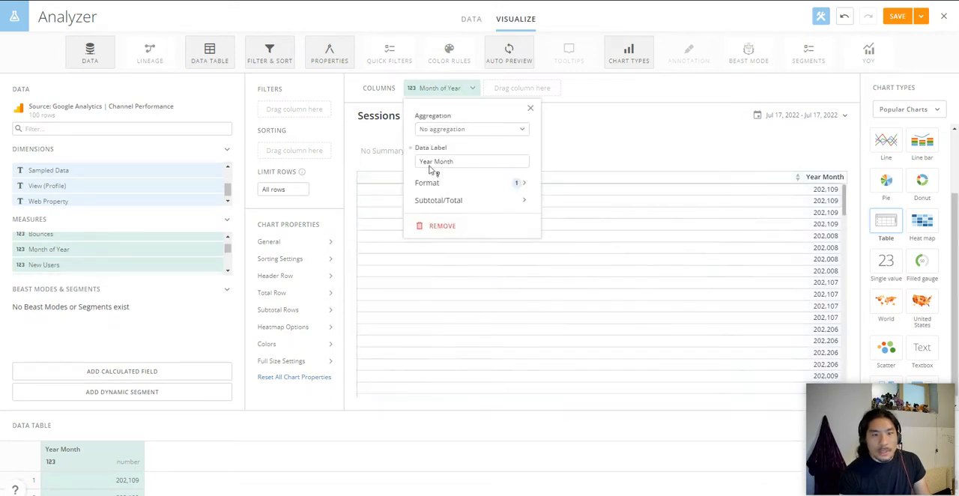
click(450, 185)
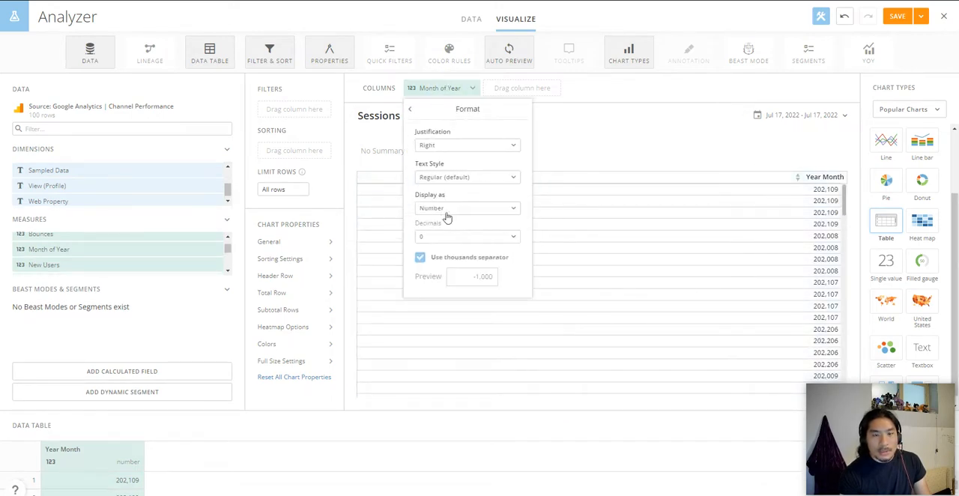
click(420, 257)
click(628, 138)
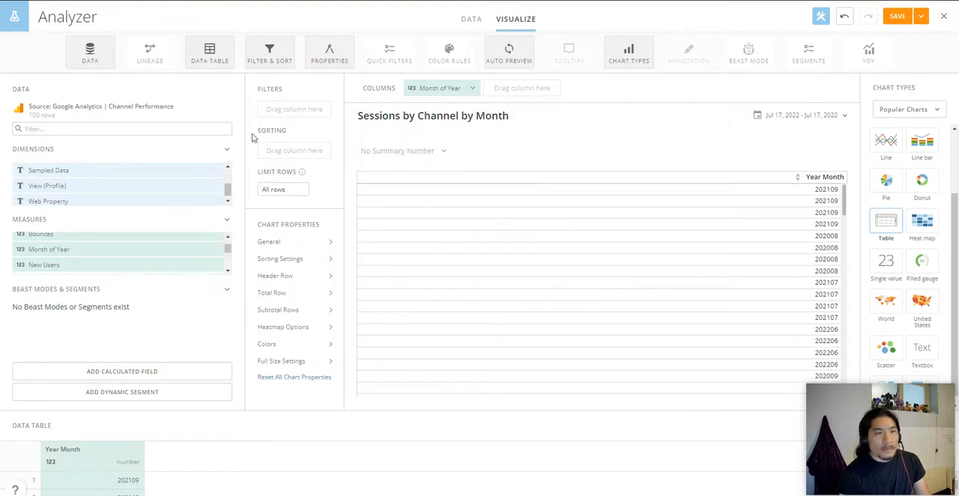
Step: Find the Default Channel Grouping dimension by filtering fields for "channel", add it as a table column, and clear the filter
click(205, 126)
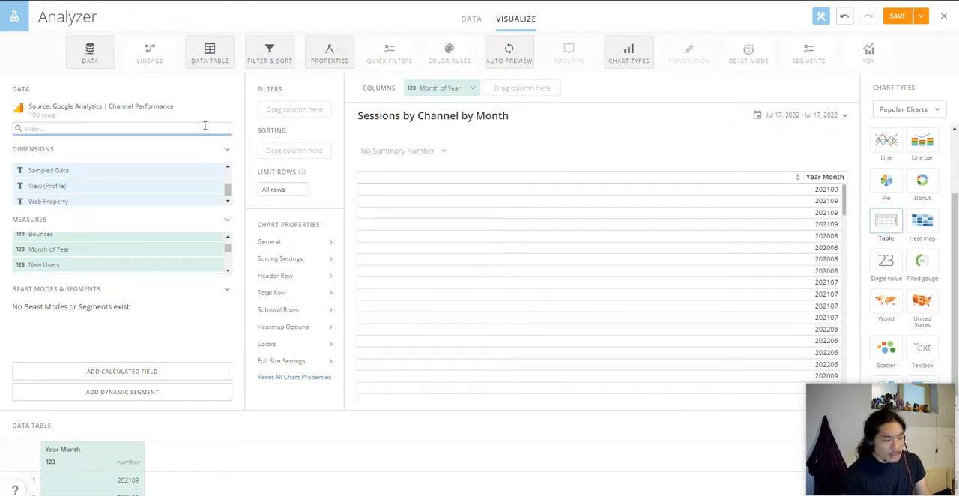
text(channel)
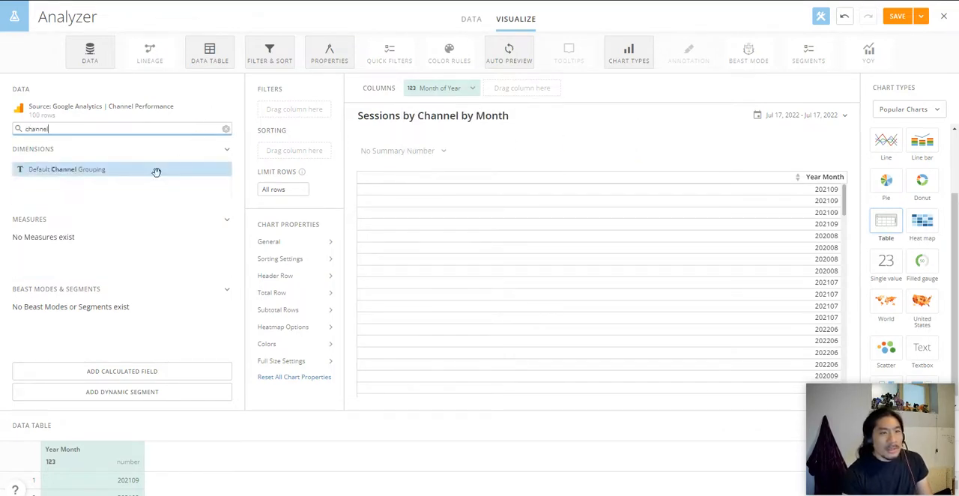
drag(154, 172, 562, 104)
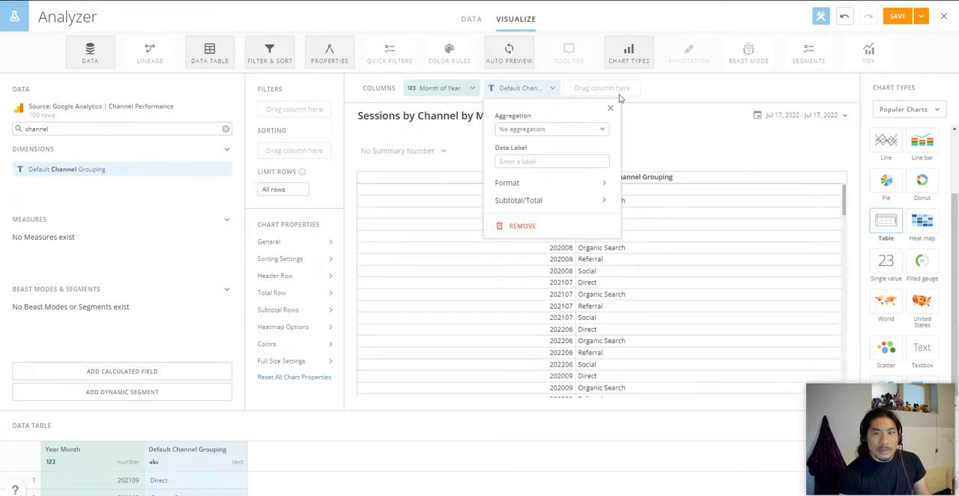
click(612, 109)
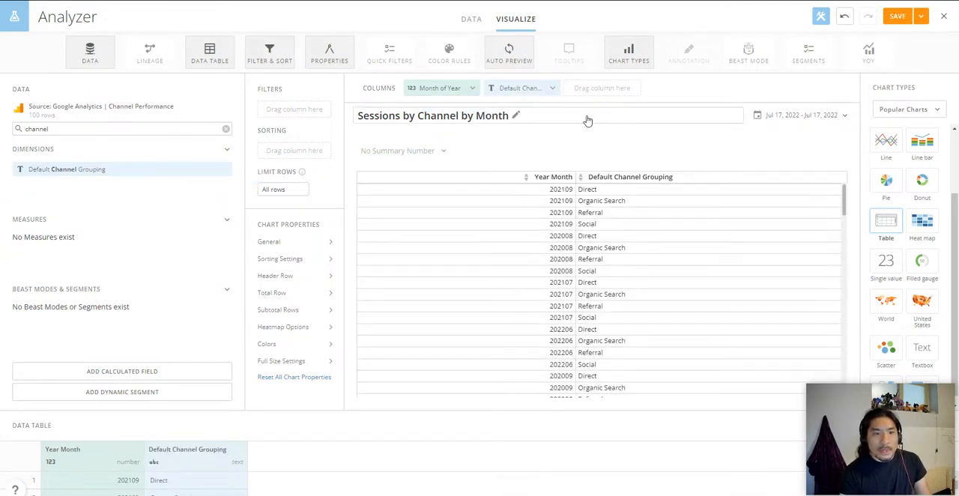
click(225, 129)
Step: Add the Sessions measure as a table column aggregated by Sum
click(228, 271)
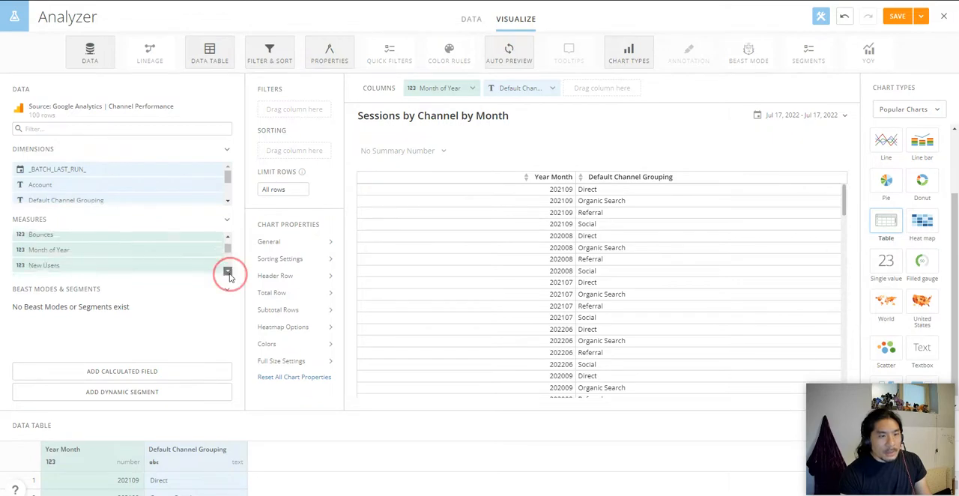
click(227, 271)
click(227, 270)
click(228, 271)
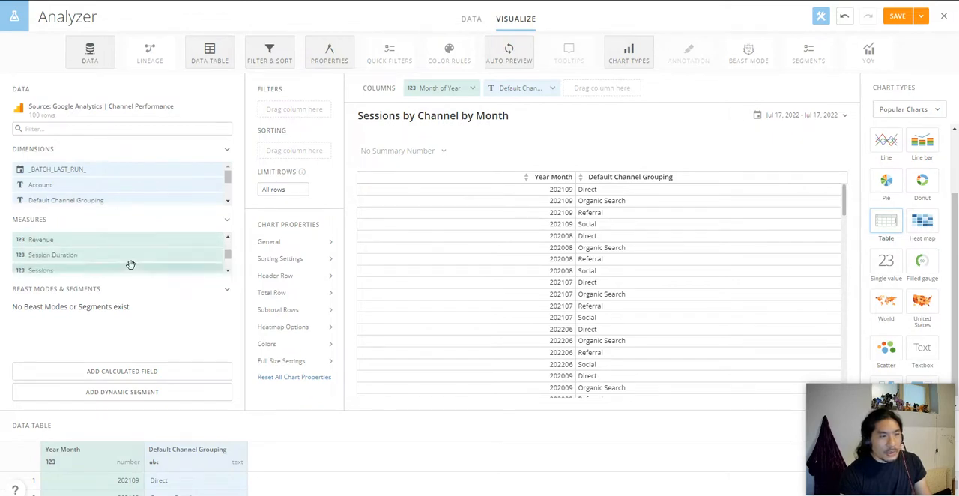
drag(130, 267, 622, 96)
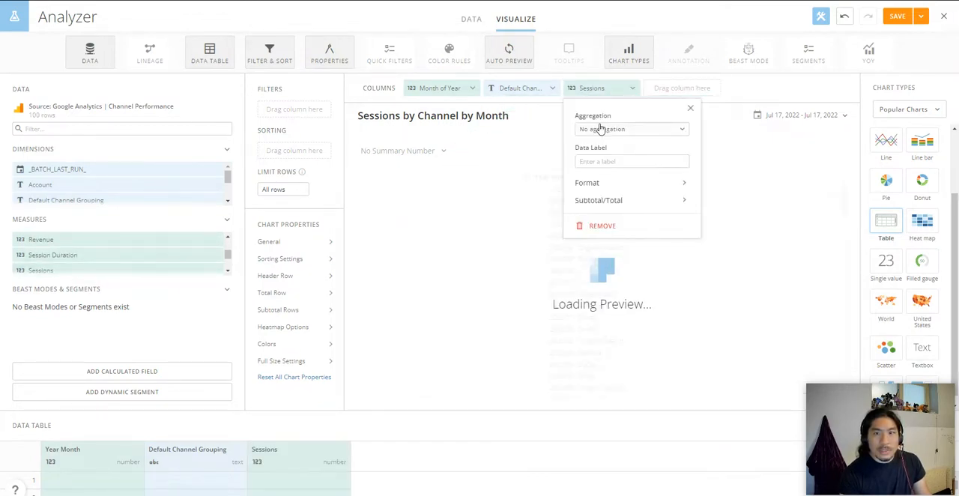
click(601, 130)
click(602, 151)
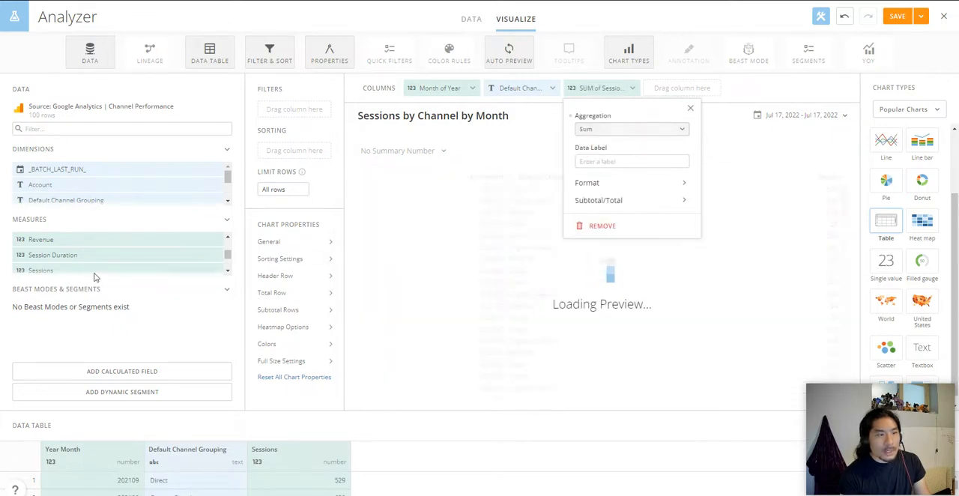
Step: Add the Session Duration measure as a table column aggregated by Sum
drag(92, 257, 696, 94)
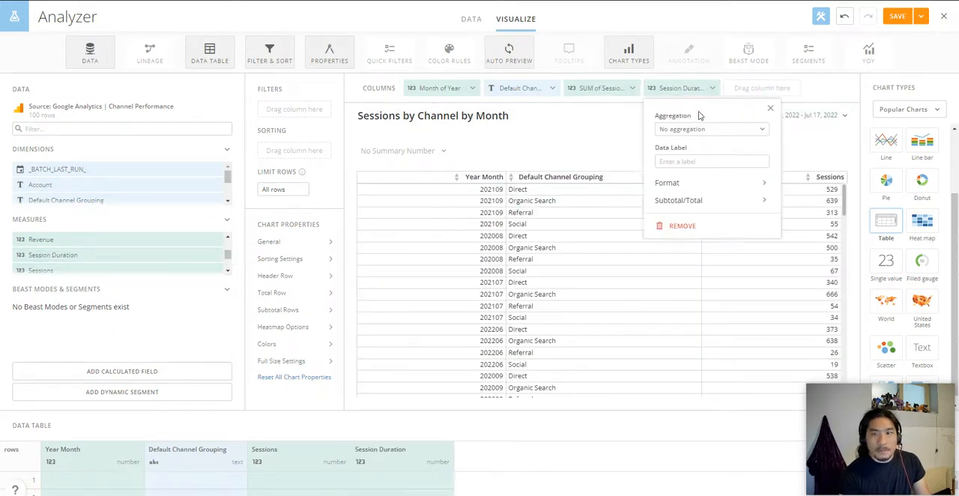
click(702, 129)
click(699, 151)
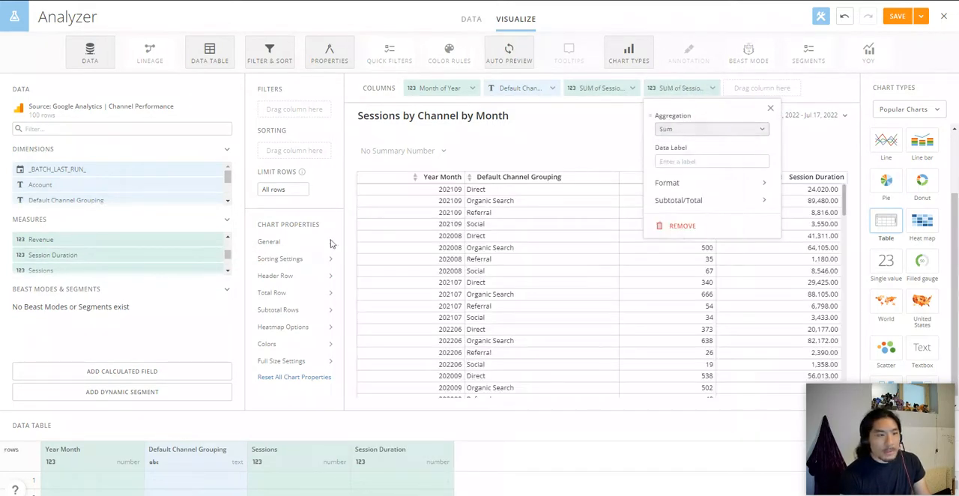
Step: Add the Users measure as a table column aggregated by Sum
click(229, 274)
click(230, 273)
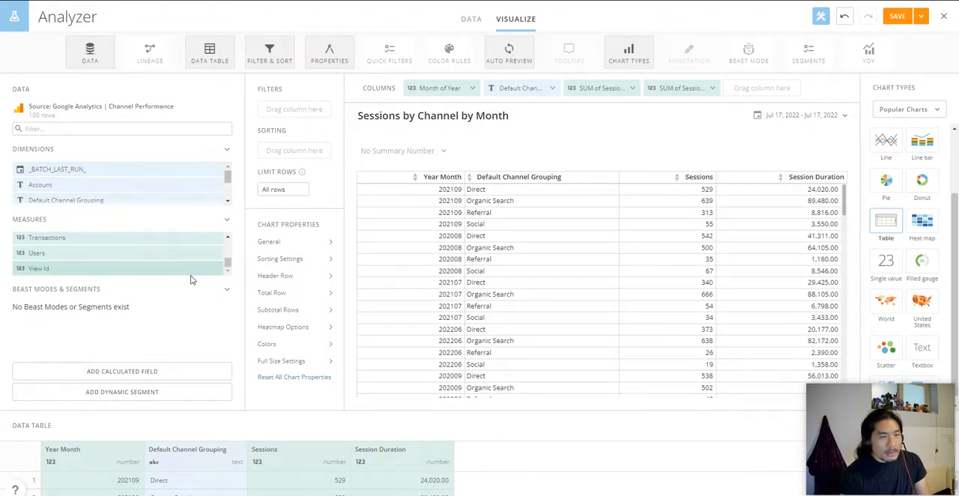
drag(124, 256, 755, 103)
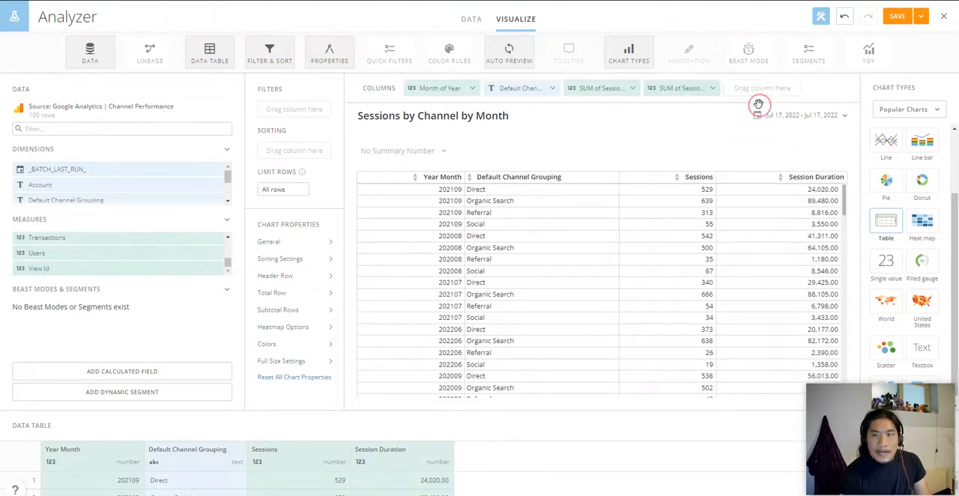
click(722, 138)
click(723, 161)
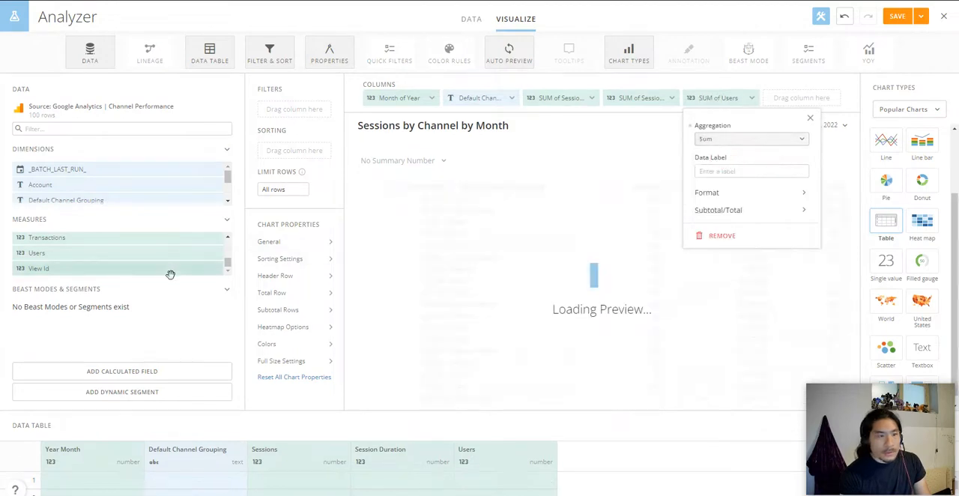
Step: Add the New Users measure as a table column aggregated by Sum
click(229, 238)
click(228, 239)
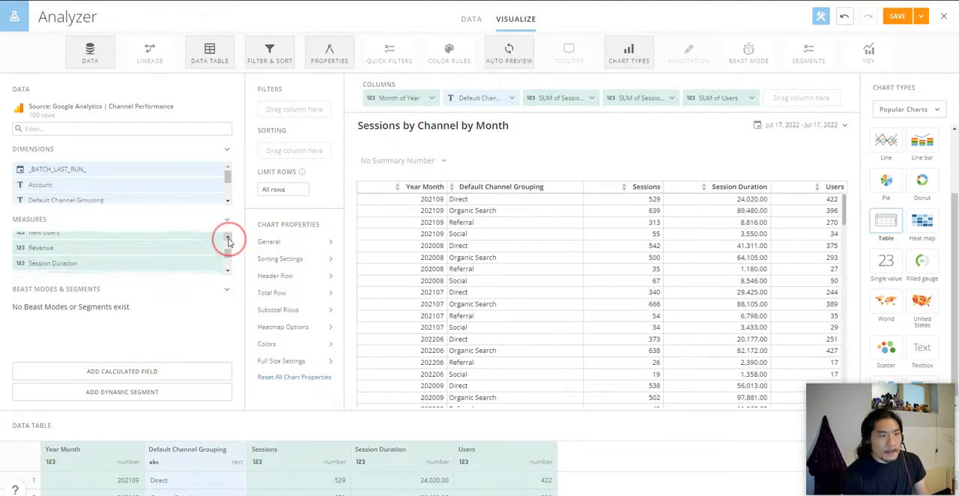
click(228, 238)
click(229, 239)
drag(117, 260, 817, 112)
click(795, 138)
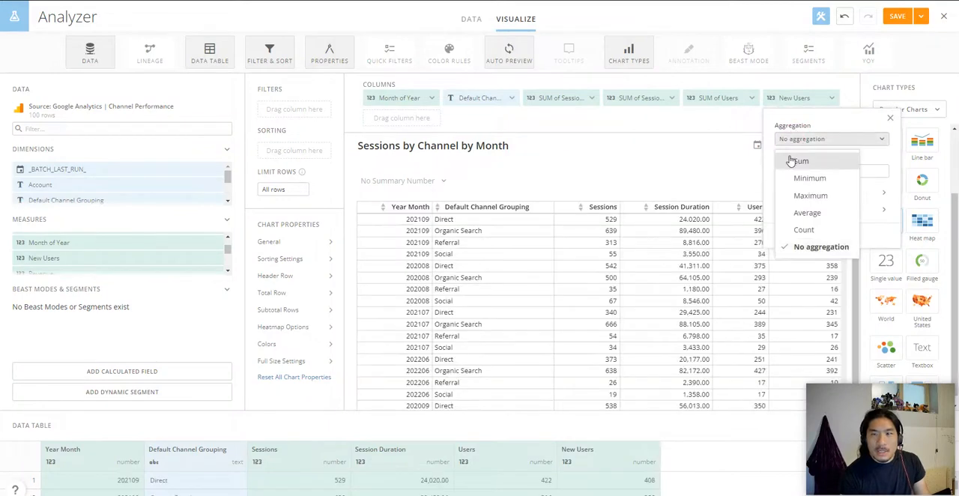
click(798, 159)
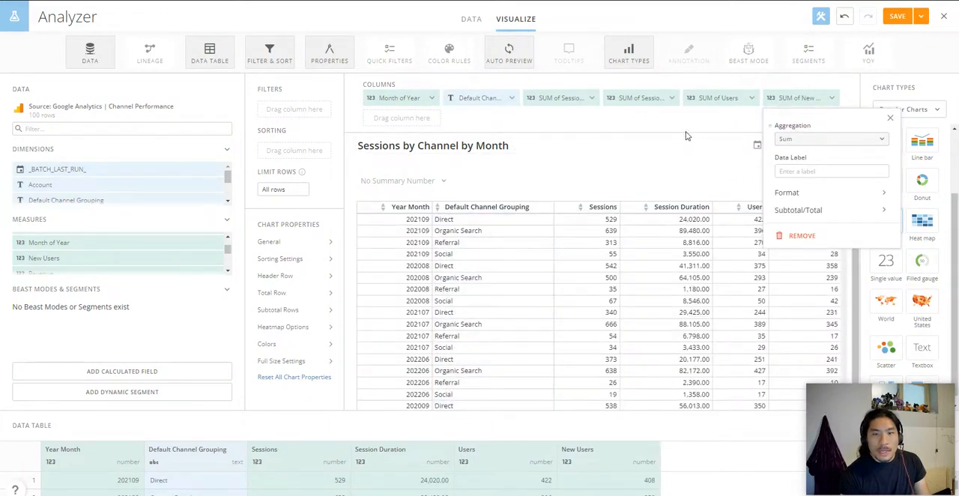
click(691, 128)
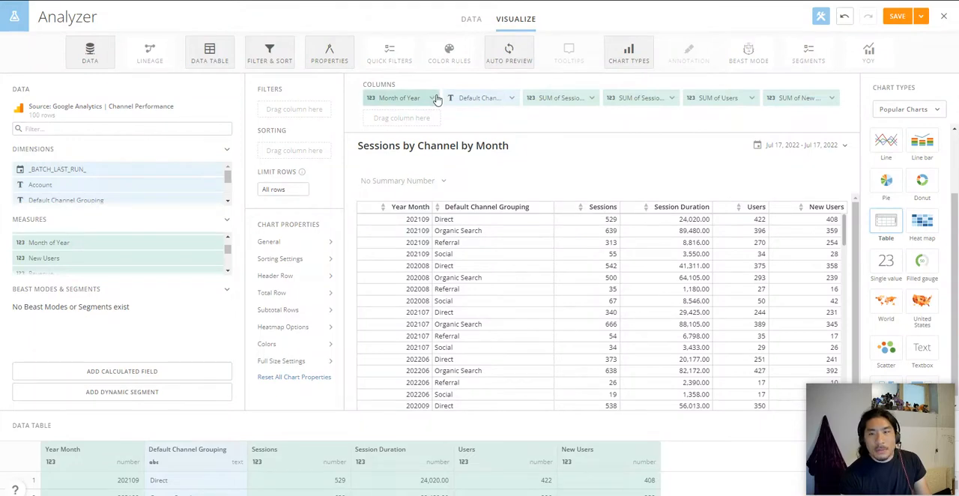
Step: Add Month of Year to the card's filters and remove it from the table columns
drag(411, 97, 302, 112)
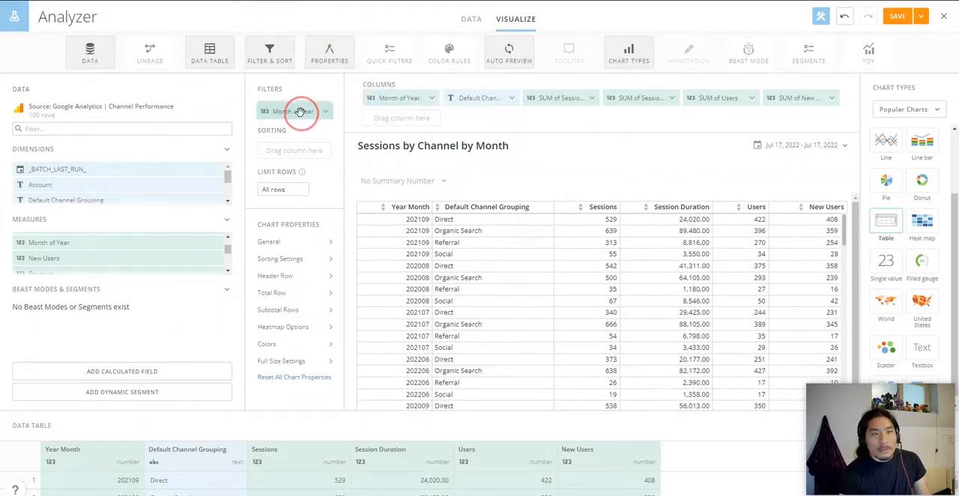
click(431, 98)
click(404, 237)
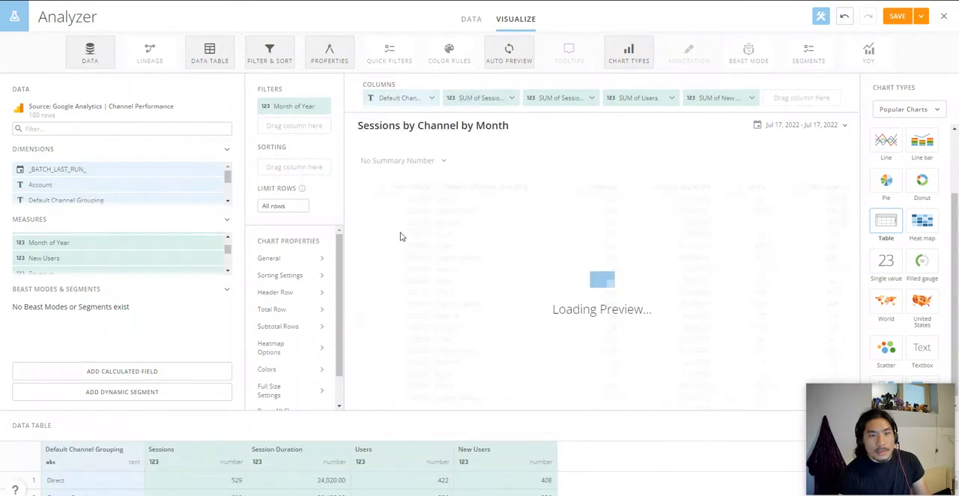
Step: Check which date range fields are available in the card's date settings
click(820, 127)
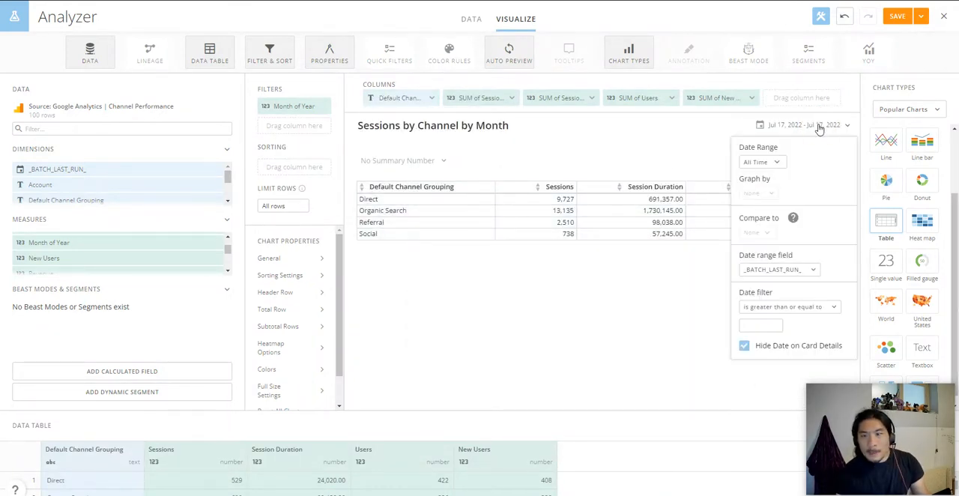
click(804, 270)
click(668, 140)
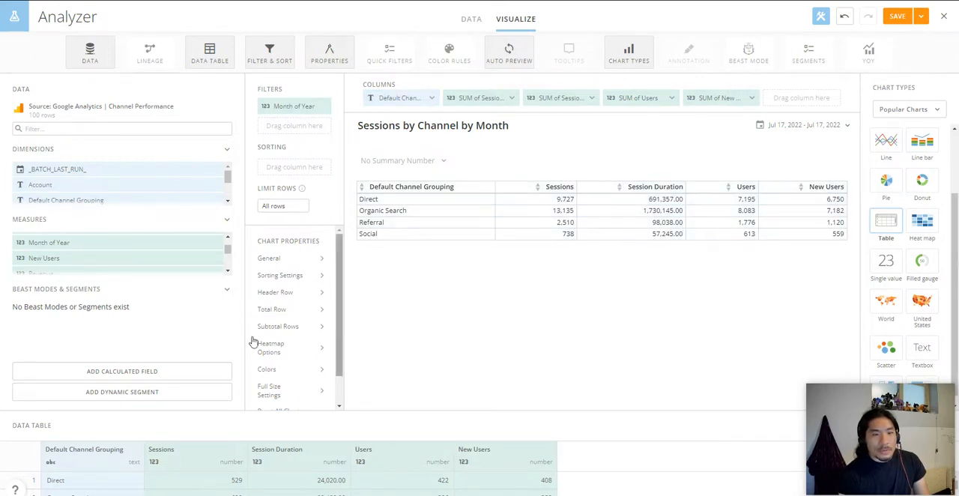
Step: Set the table's header fill color to dark blue 31689B
click(277, 293)
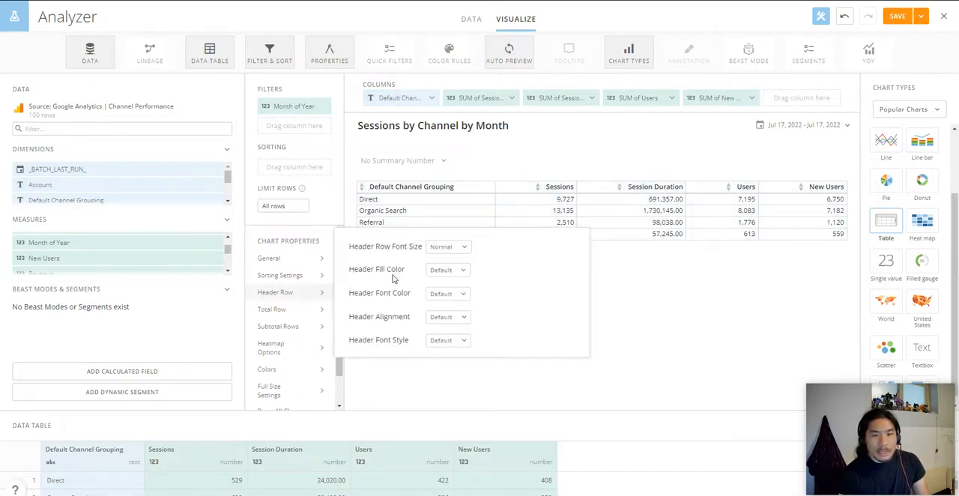
click(454, 271)
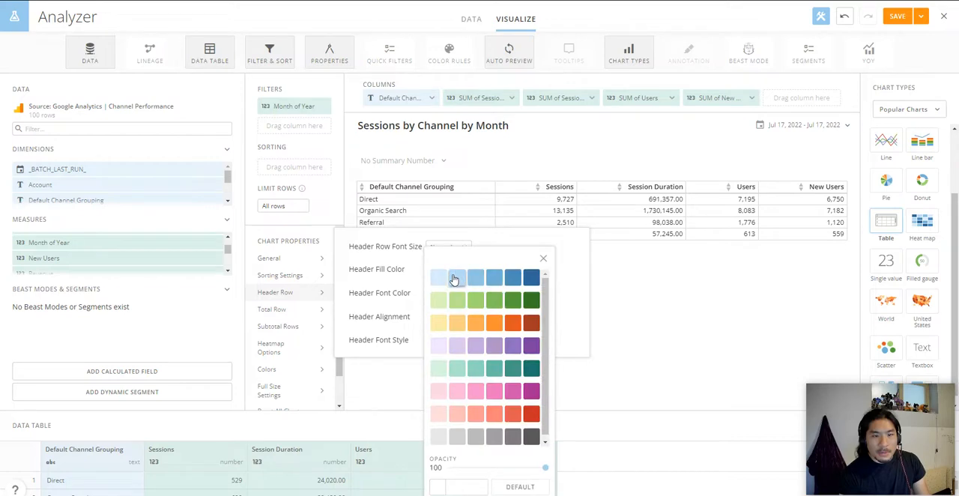
click(533, 278)
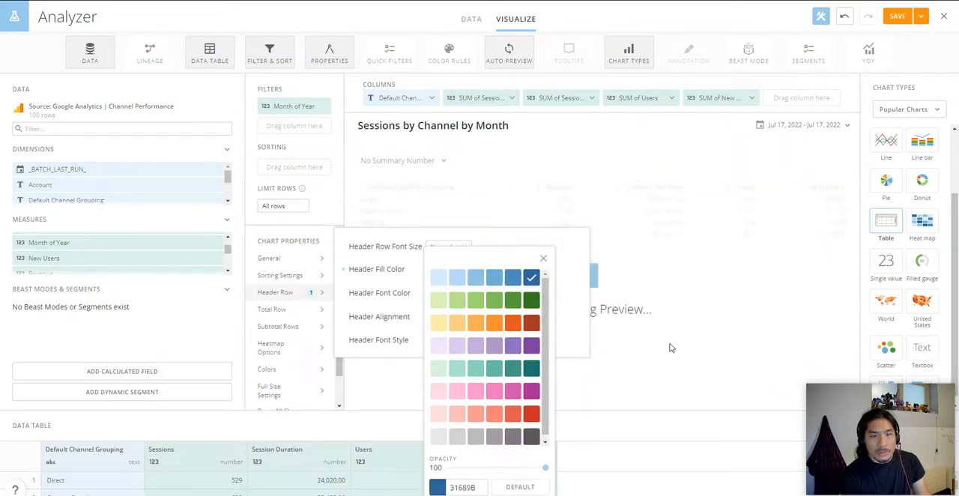
Step: Show a total row positioned before the data and fill it with light gray E8E8E8
click(300, 309)
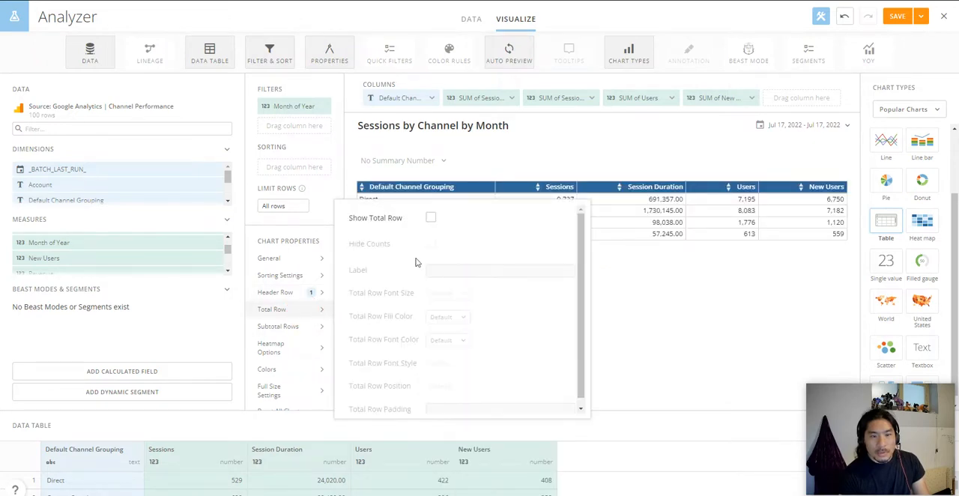
click(431, 217)
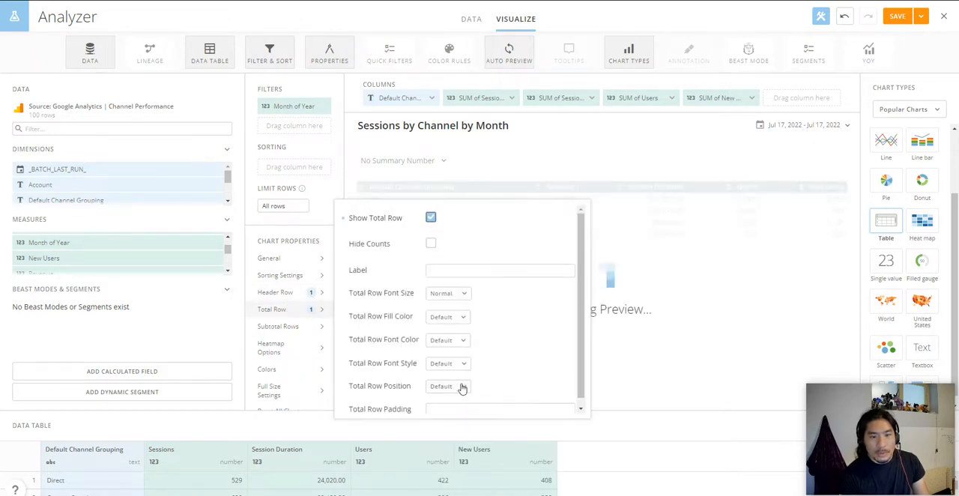
click(450, 387)
click(459, 443)
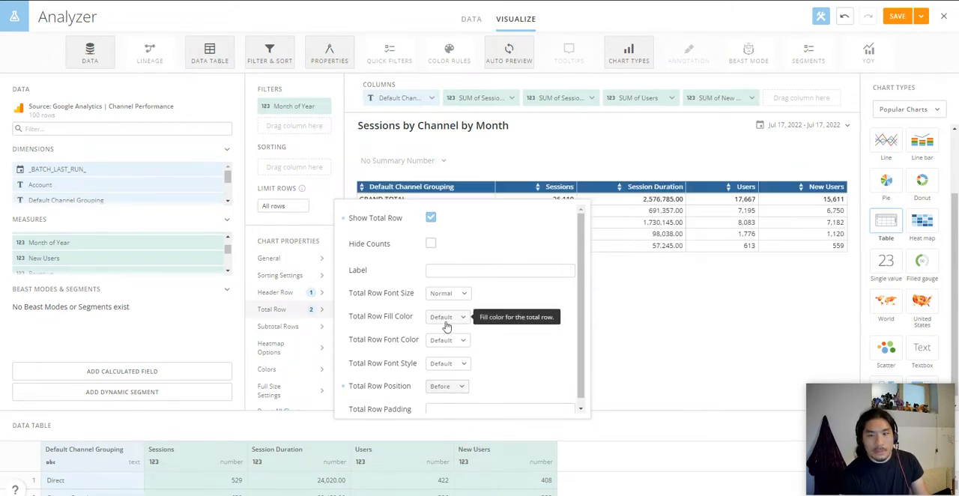
click(447, 324)
click(440, 438)
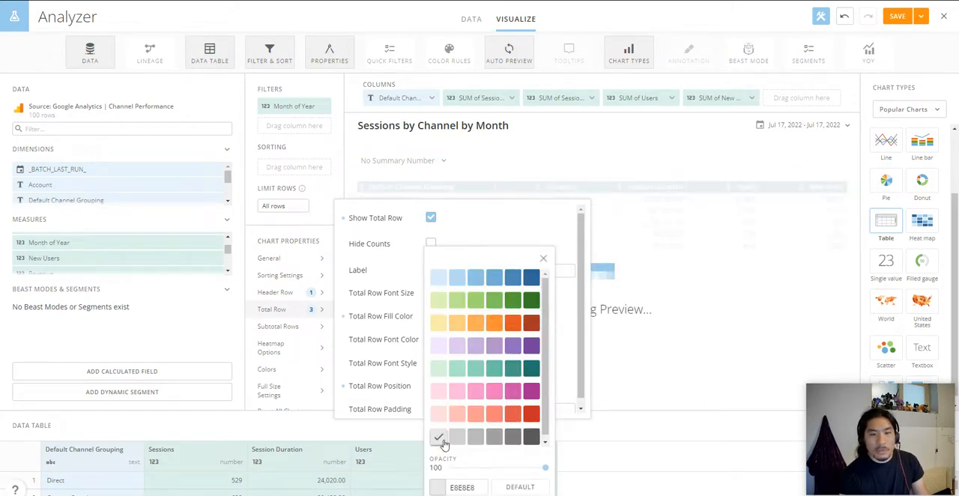
click(675, 365)
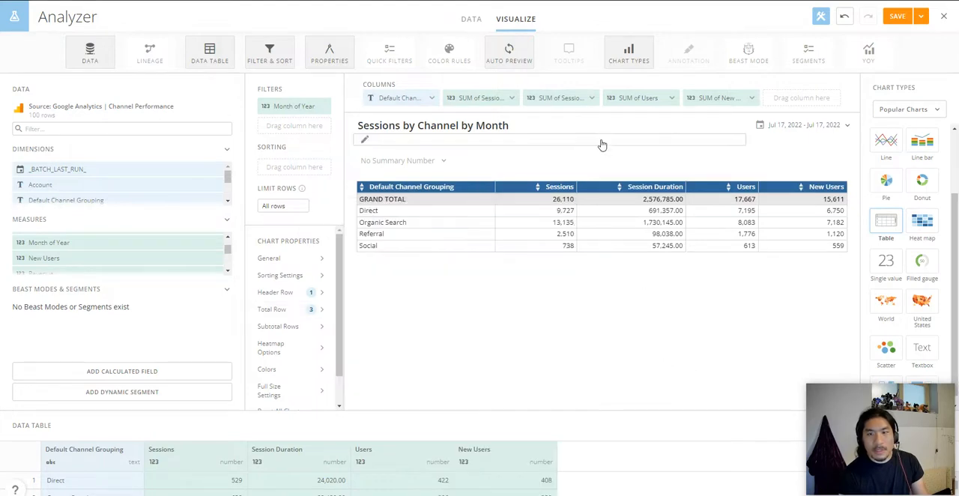
Step: Format the Session Duration column to display as Number with 0 decimals and a thousands separator
click(581, 101)
click(585, 192)
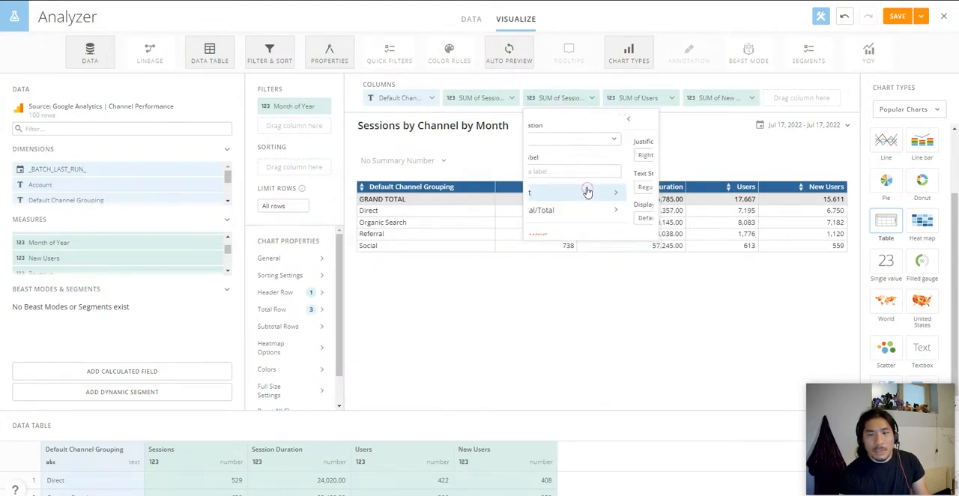
click(581, 218)
click(578, 258)
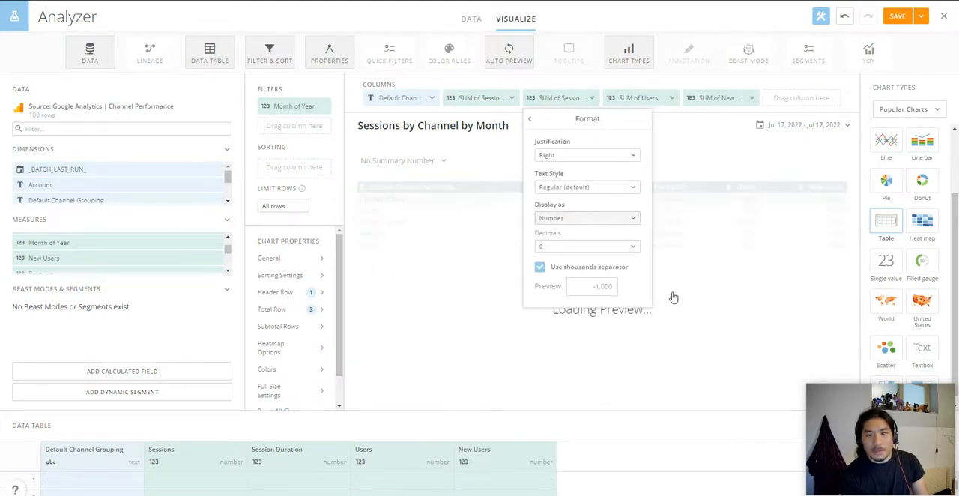
click(718, 163)
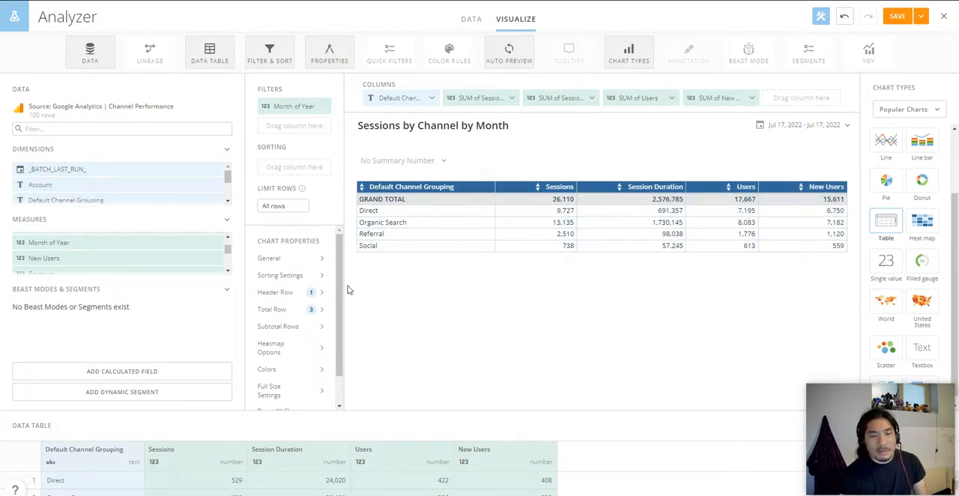
Step: Color the table as a heatmap with the purple color theme and independent column ranges
click(304, 355)
click(431, 259)
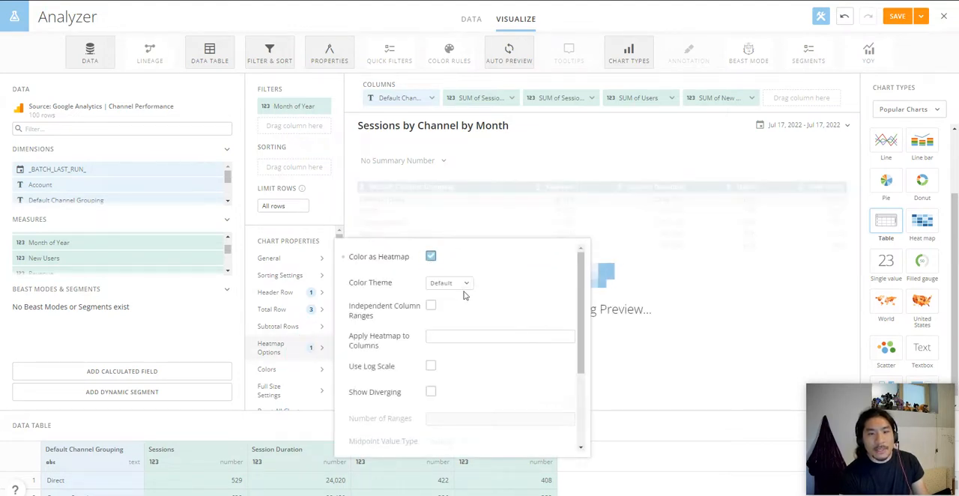
click(447, 284)
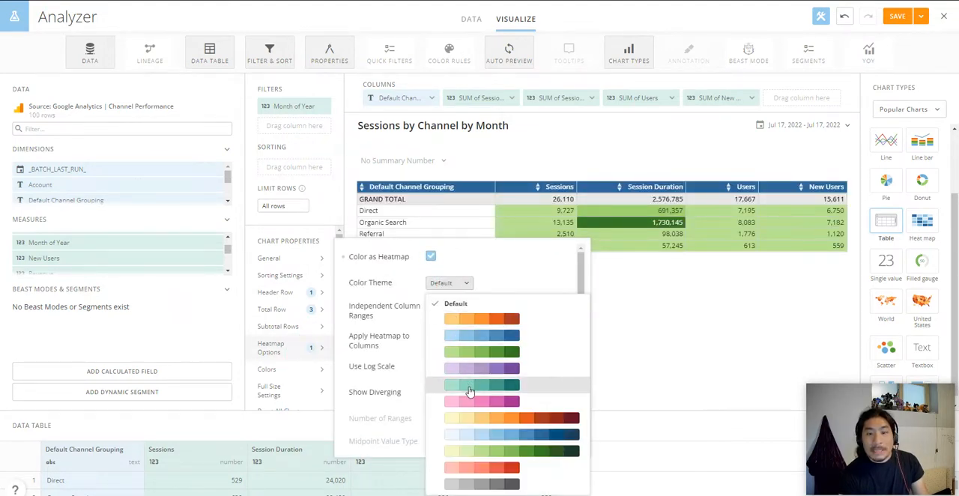
click(470, 371)
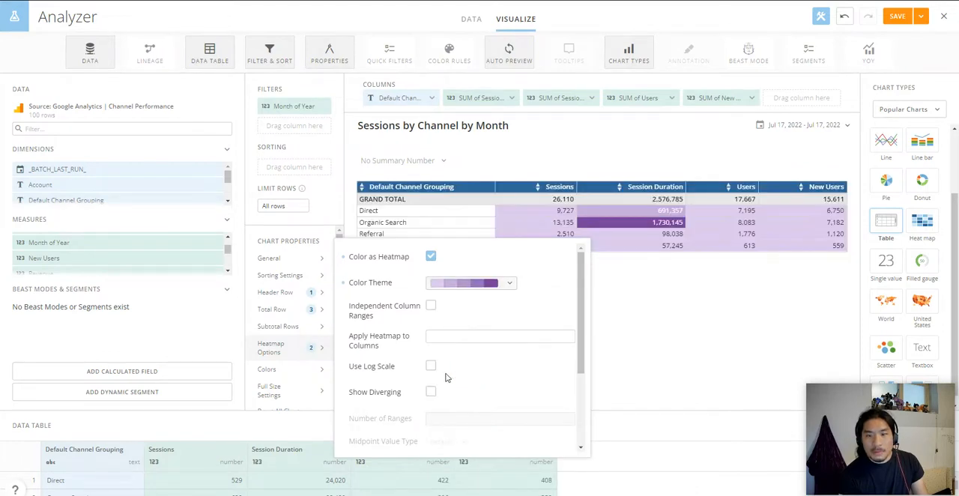
click(431, 308)
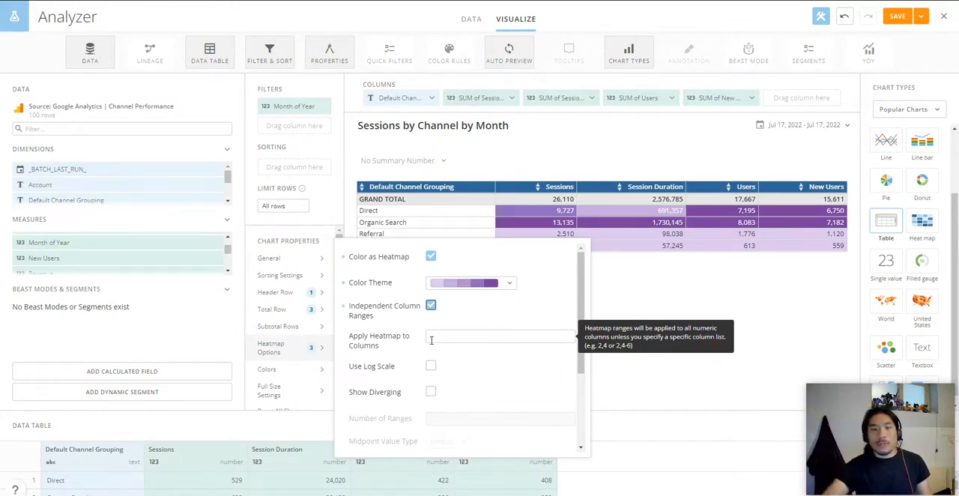
click(712, 295)
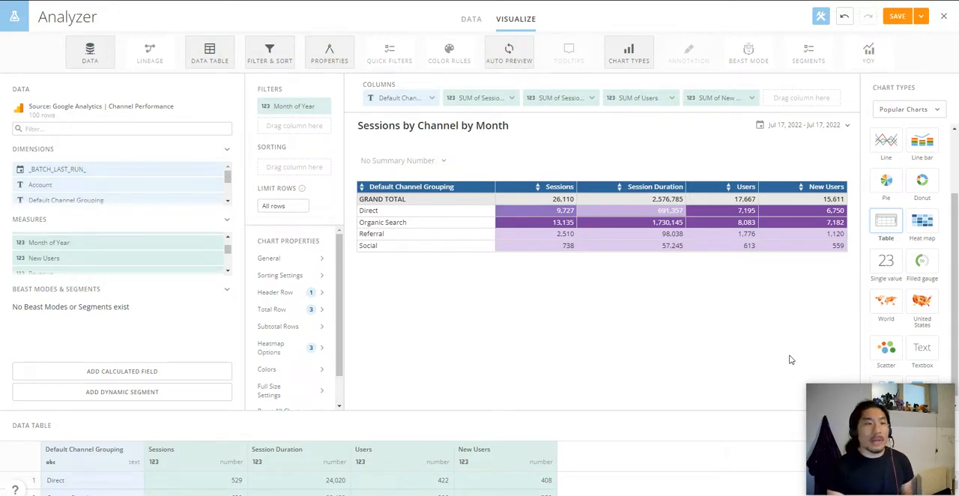
Step: Create a calculated field named Avg Sessions Duration with the formula sum(`Session Duration`)/sum(`Sessions`)
click(143, 372)
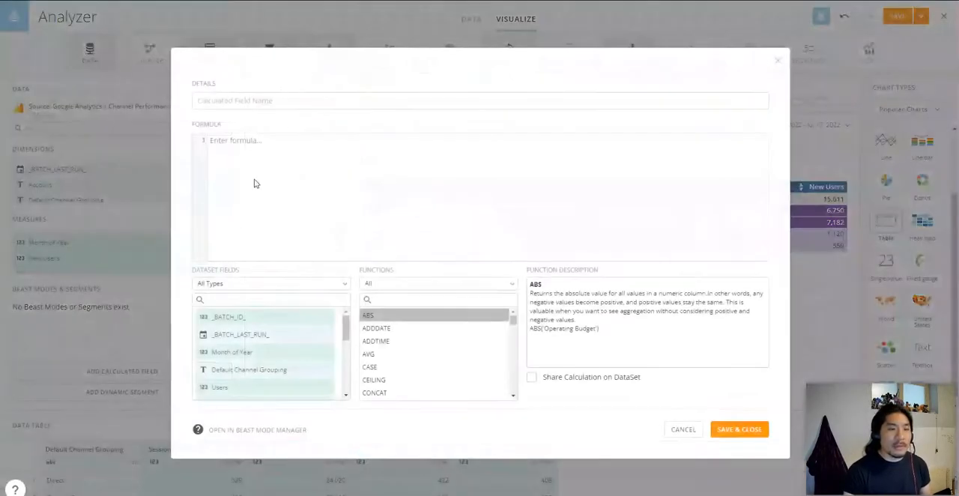
click(284, 103)
text(Avg Sessions Duration)
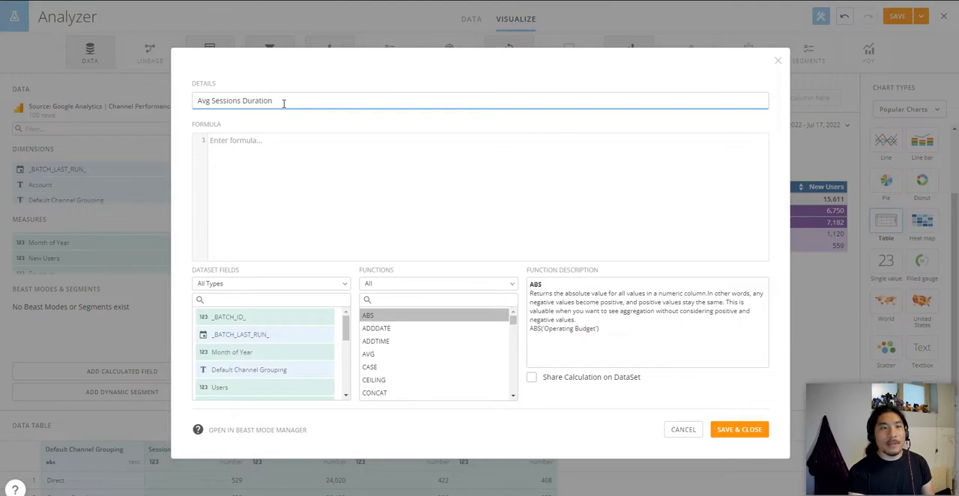
key(Tab)
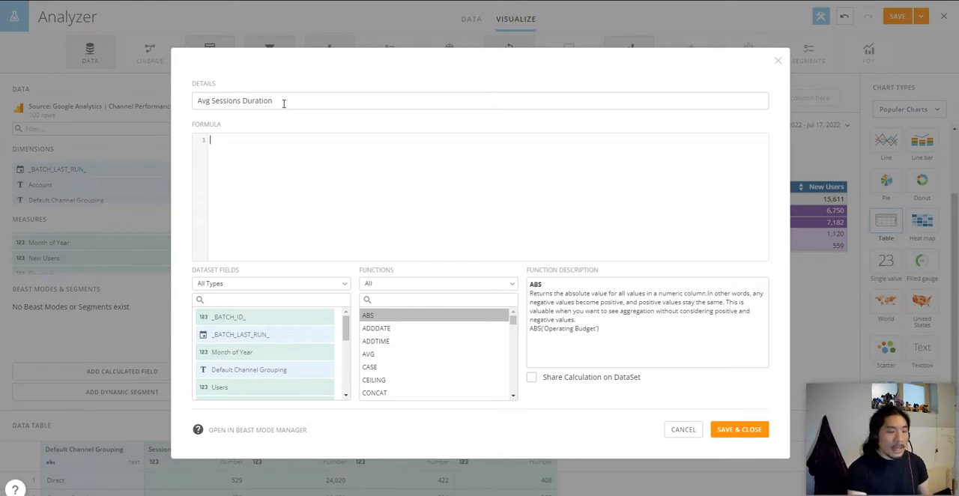
text(sum(ses)
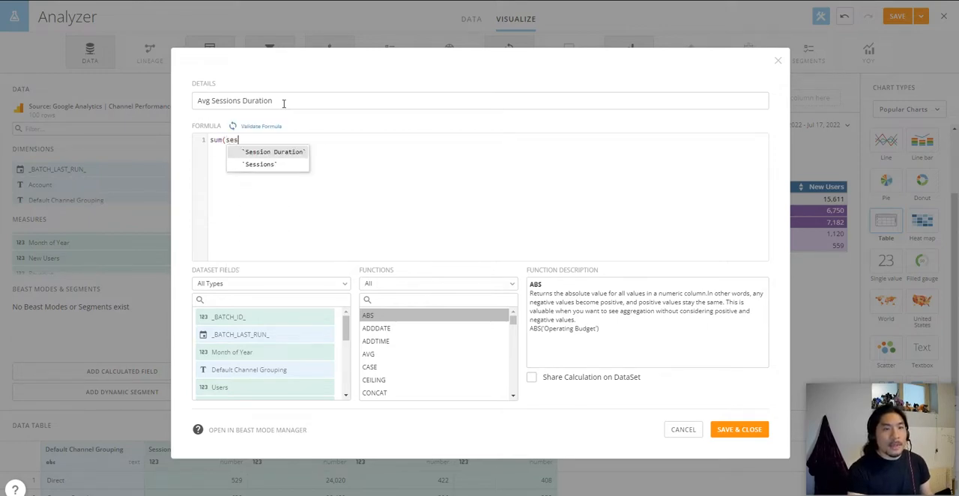
key(Return)
text(/)
key(Return)
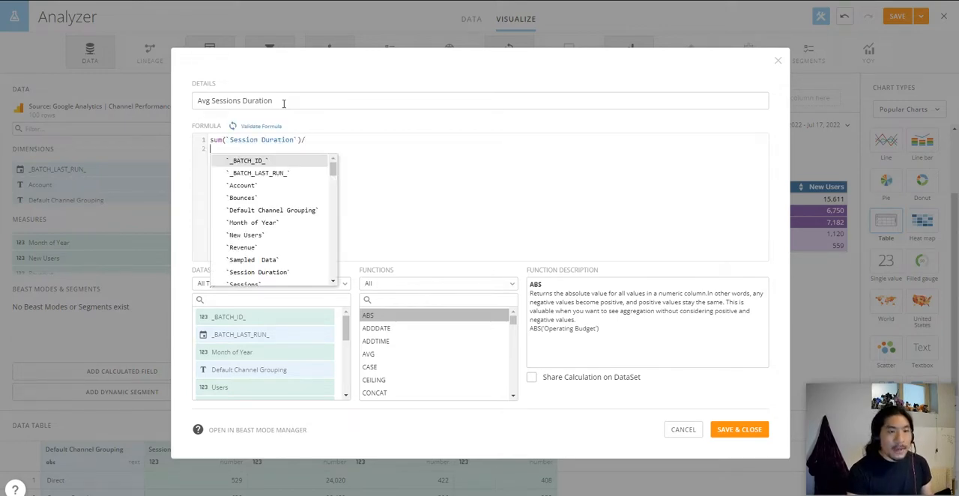
text(sum(ses)
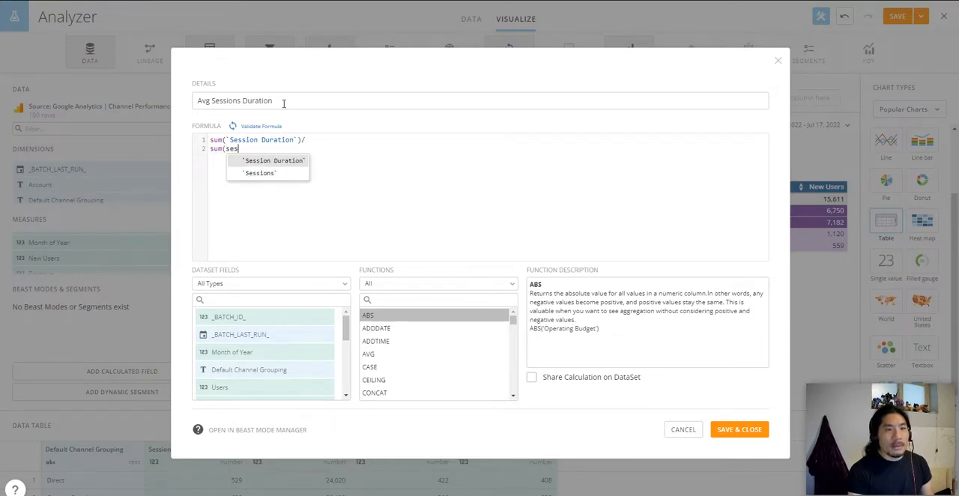
text(s)
key(Down)
key(Return)
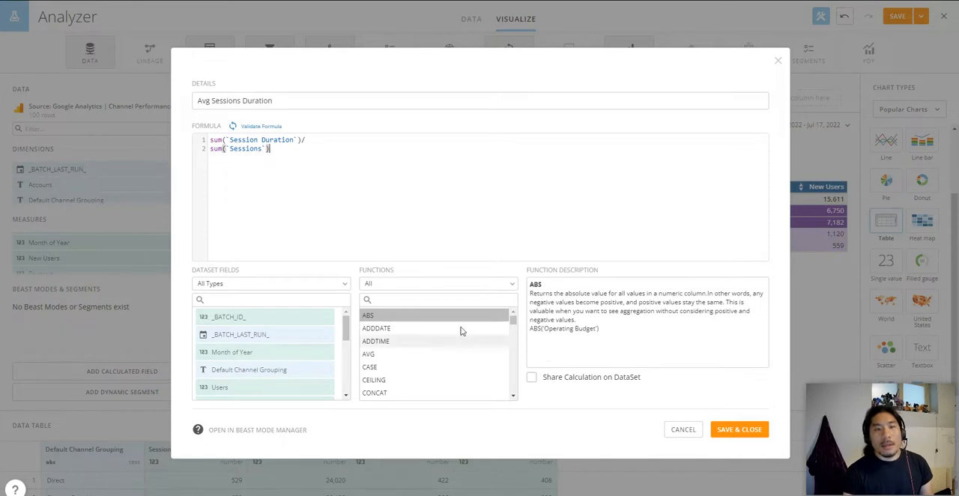
click(750, 437)
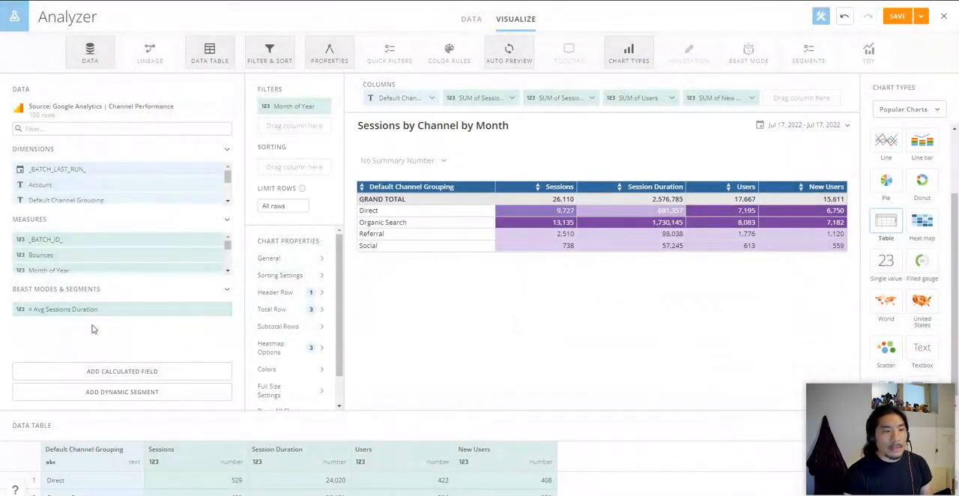
Step: Replace the Session Duration column with Avg Sessions Duration, displayed as Number with 0 decimals and a thousands separator
mouse_move(56, 310)
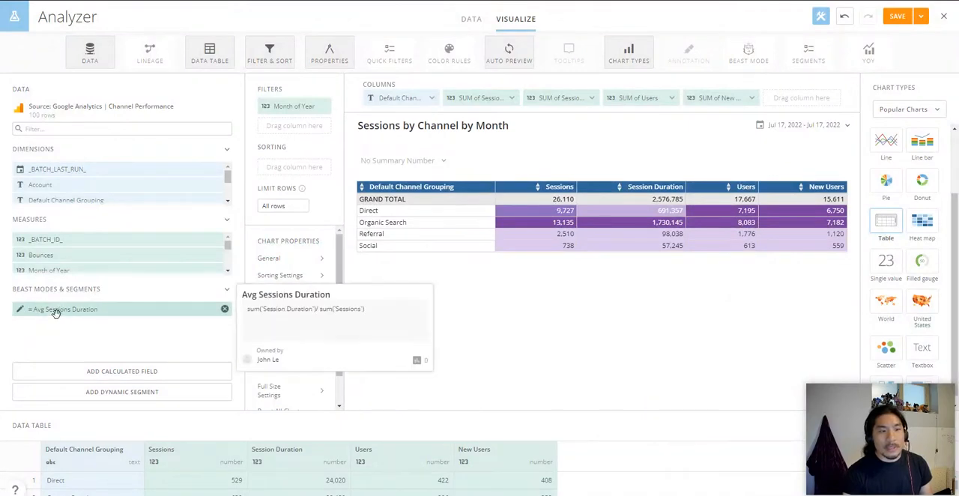
drag(57, 313, 584, 94)
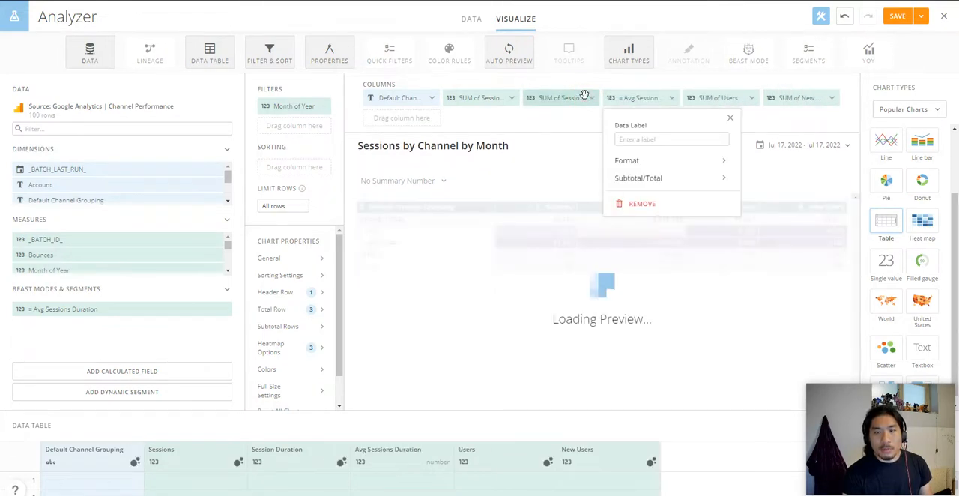
click(651, 163)
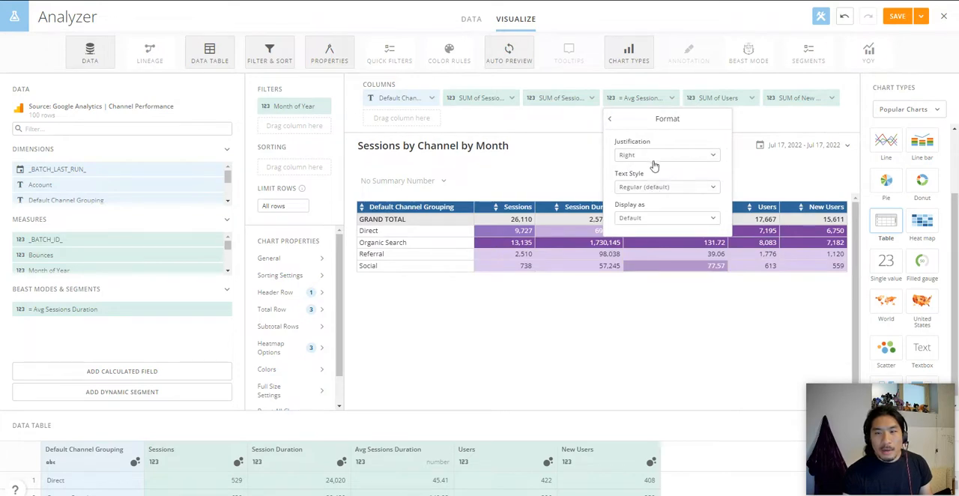
click(652, 218)
click(649, 260)
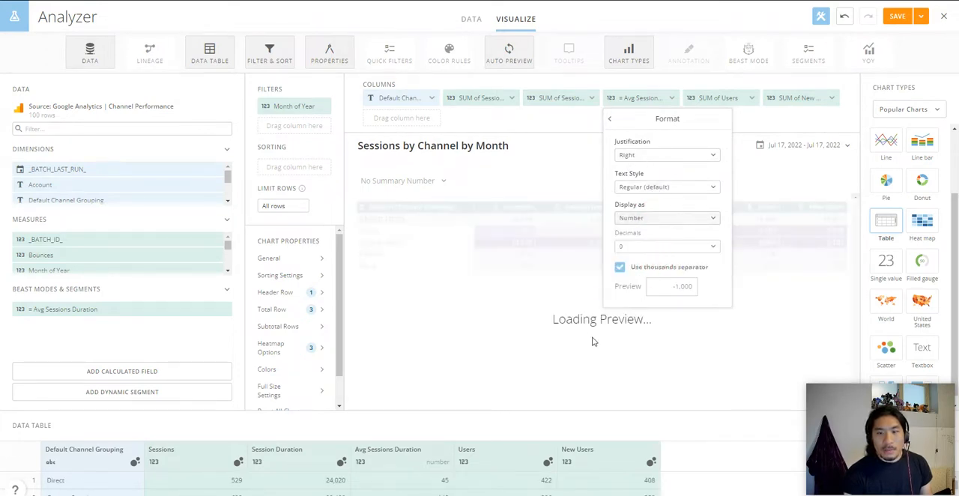
click(560, 174)
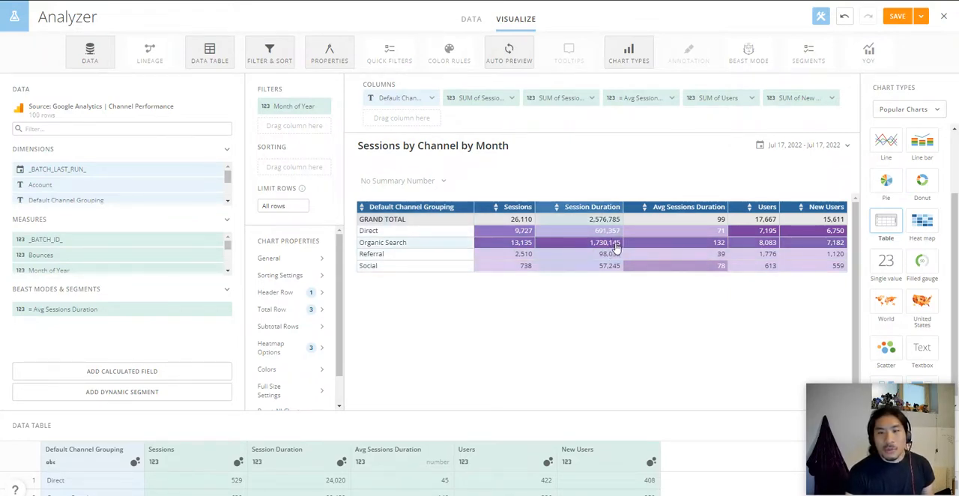
click(592, 98)
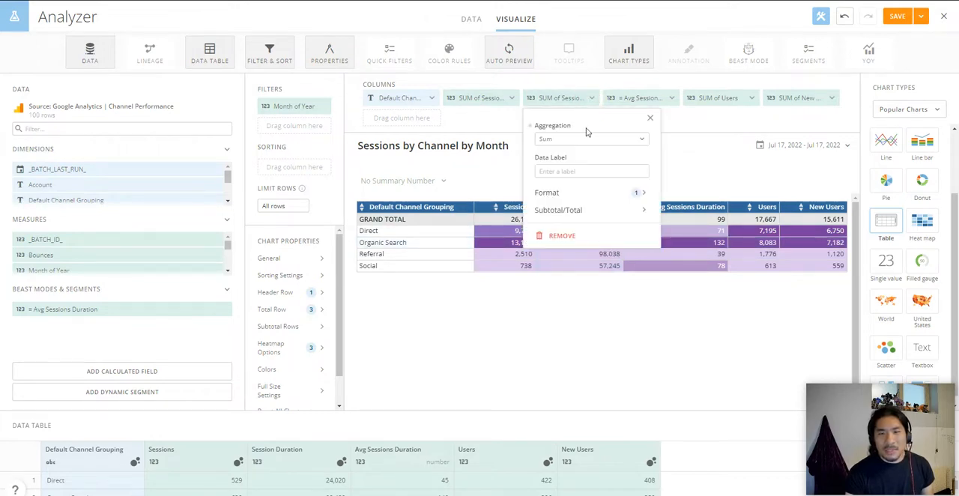
click(545, 235)
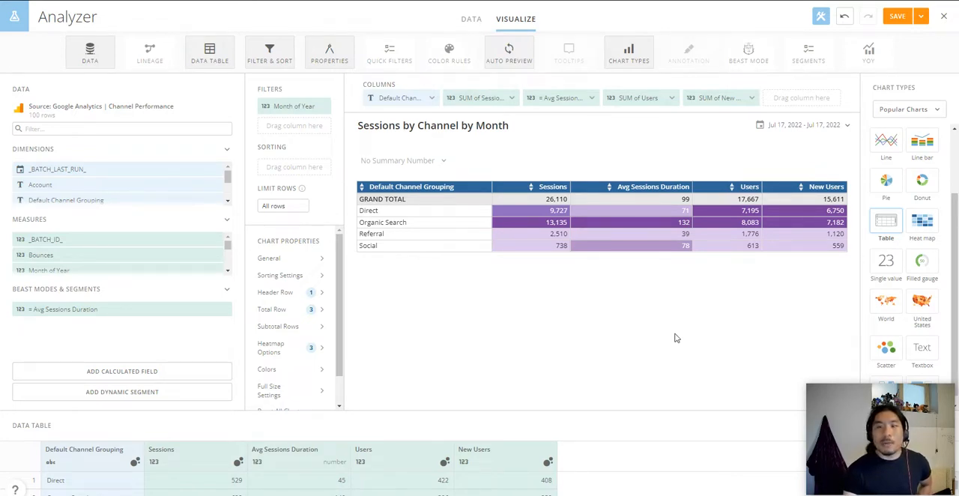
Step: Create a calculated field named New User % with the formula sum(`New Users`)/sum(`Users`)
click(154, 372)
click(291, 100)
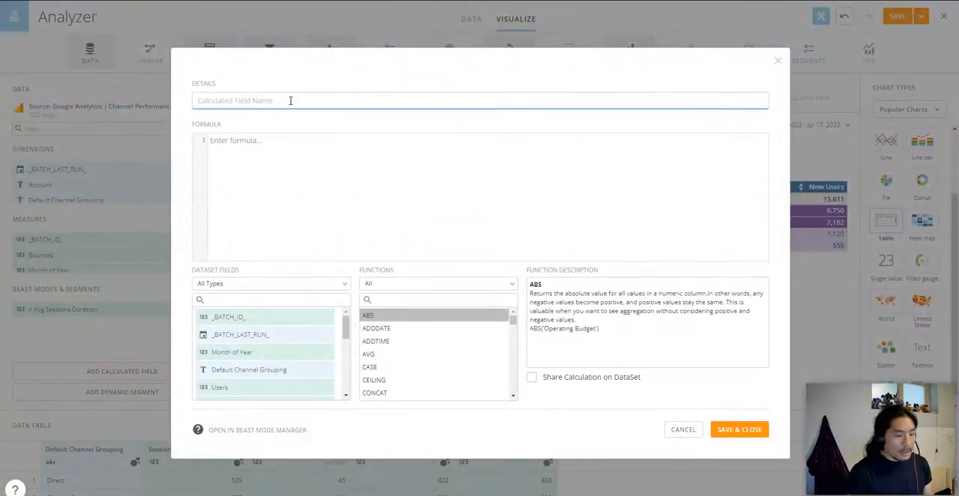
text(New User)
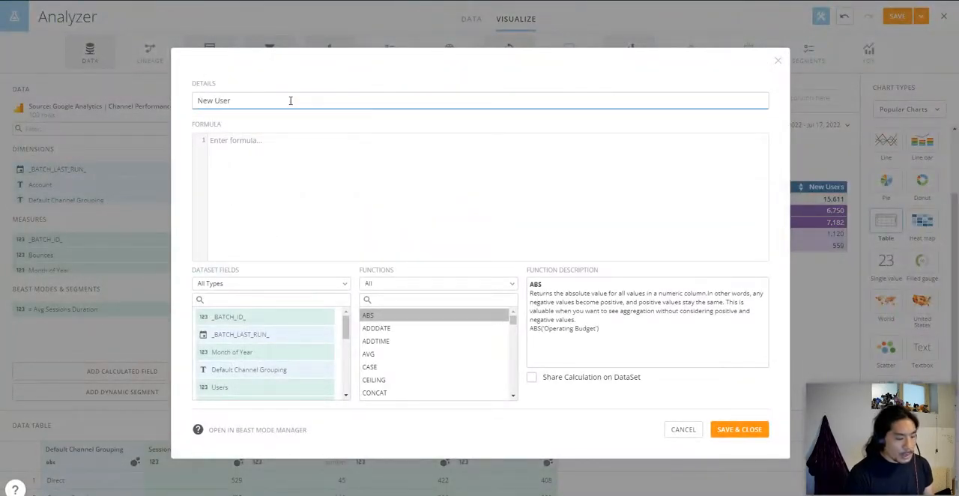
text( %)
key(Tab)
text(sum(new)
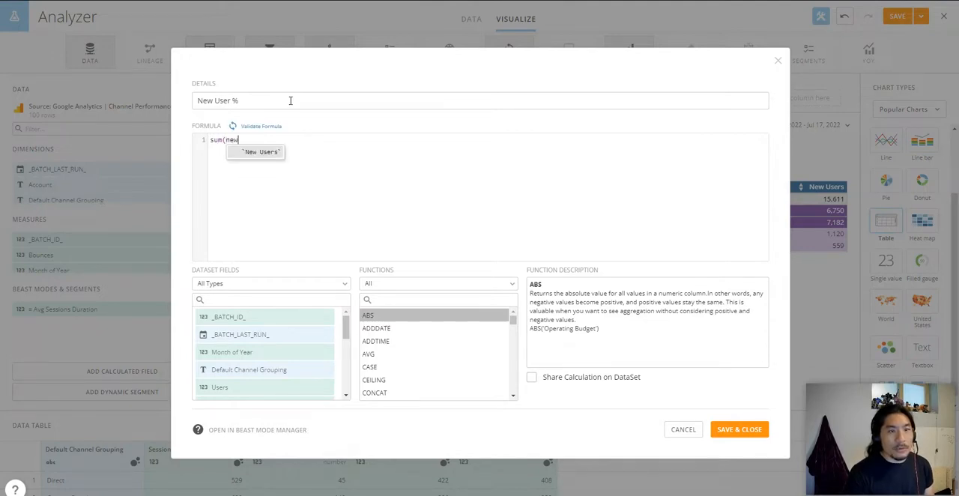
key(Return)
text()/ )
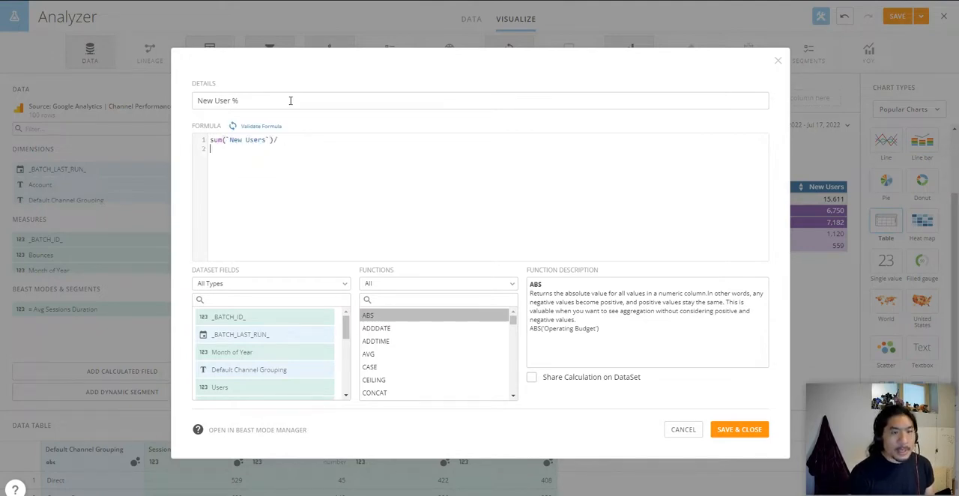
text(sum(users)
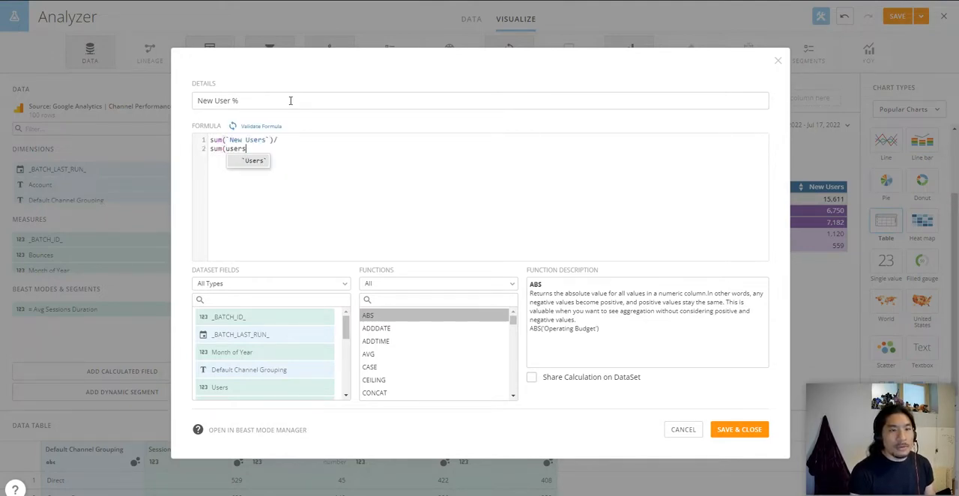
key(BackSpace)
text(s)
key(Return)
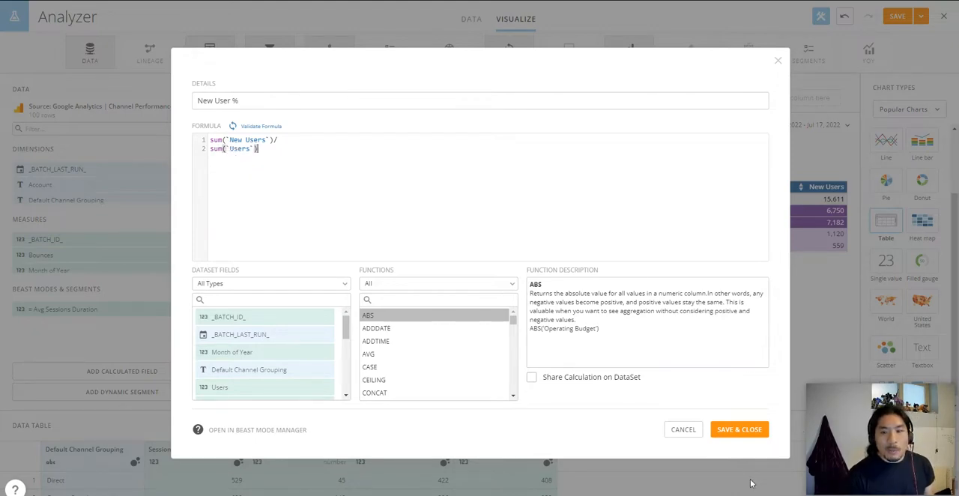
click(733, 435)
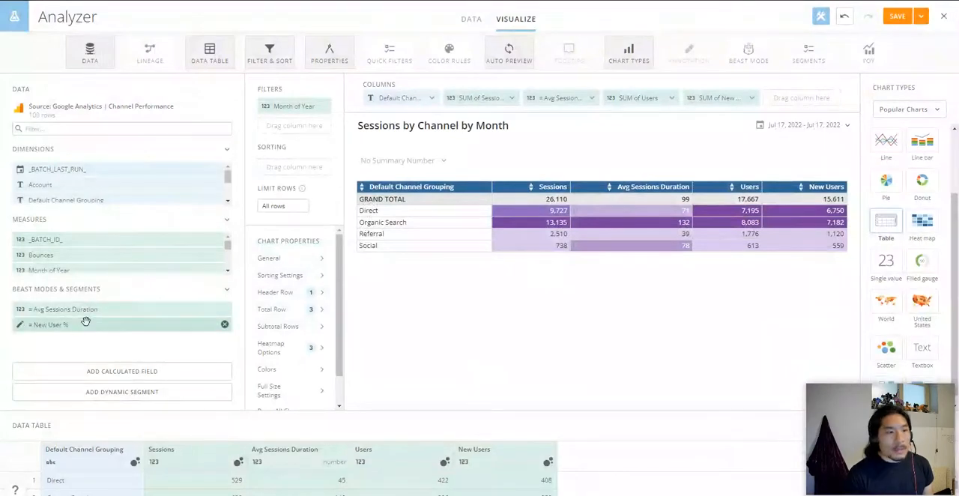
Step: Add New User % as the table's last column and display it as Percentage with 2 decimals
drag(89, 327, 782, 124)
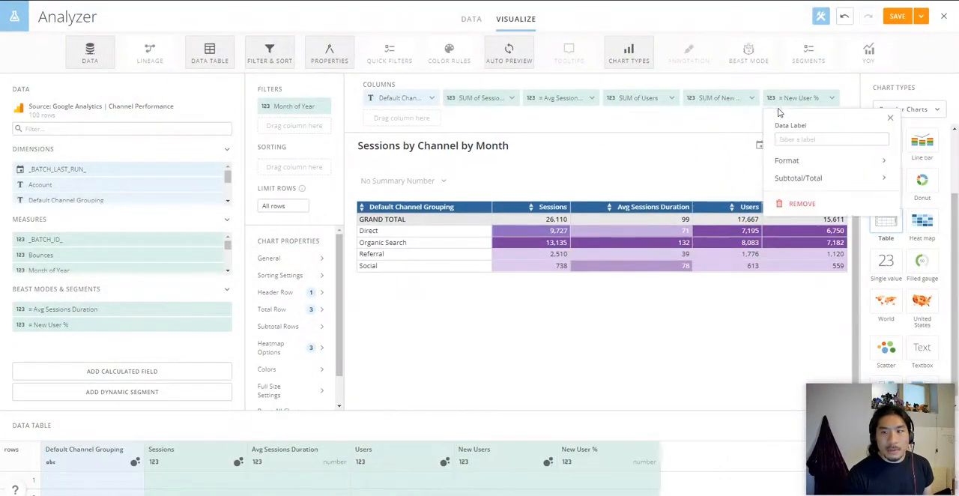
click(793, 164)
click(801, 218)
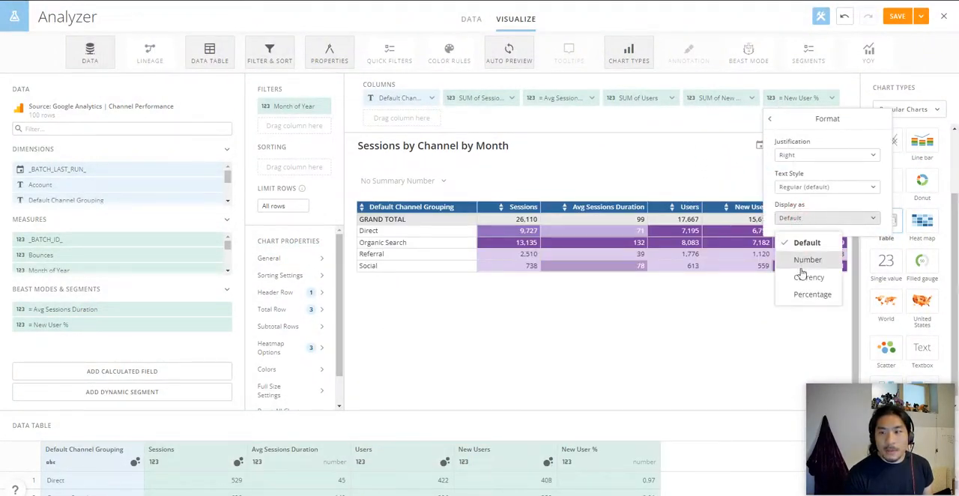
click(803, 295)
click(803, 247)
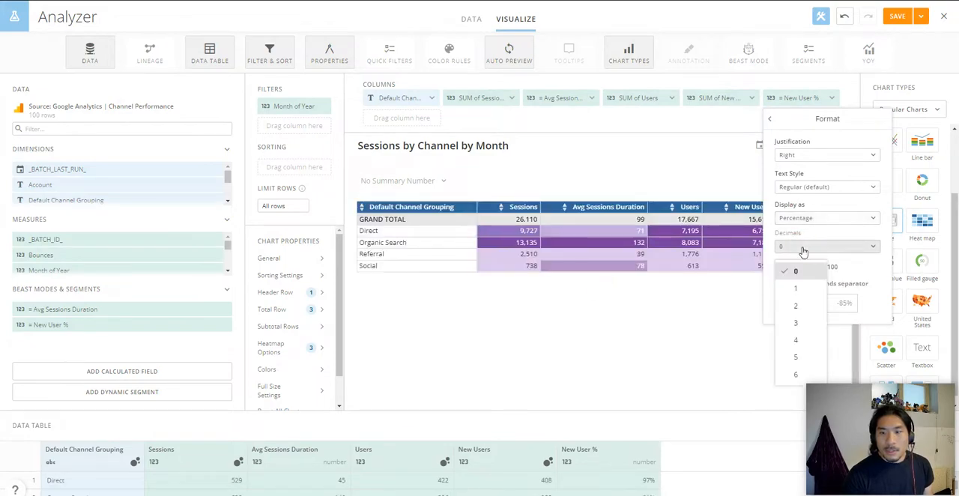
click(796, 306)
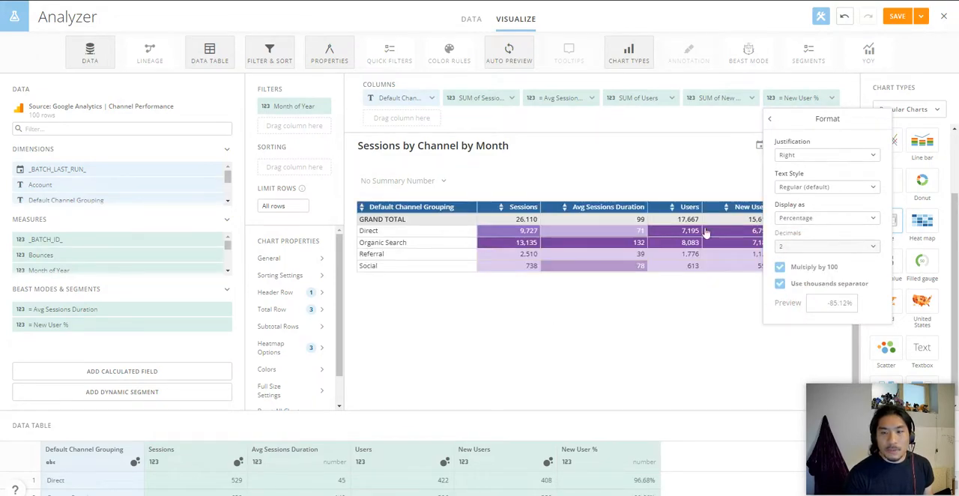
click(708, 163)
click(620, 123)
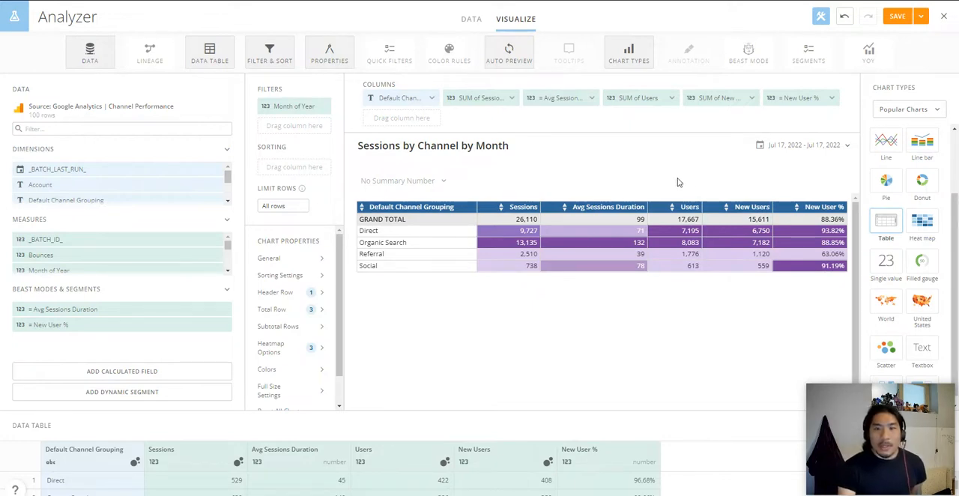
Step: Sort the table by the sum of Sessions in descending order
drag(495, 98, 307, 162)
click(311, 216)
click(430, 244)
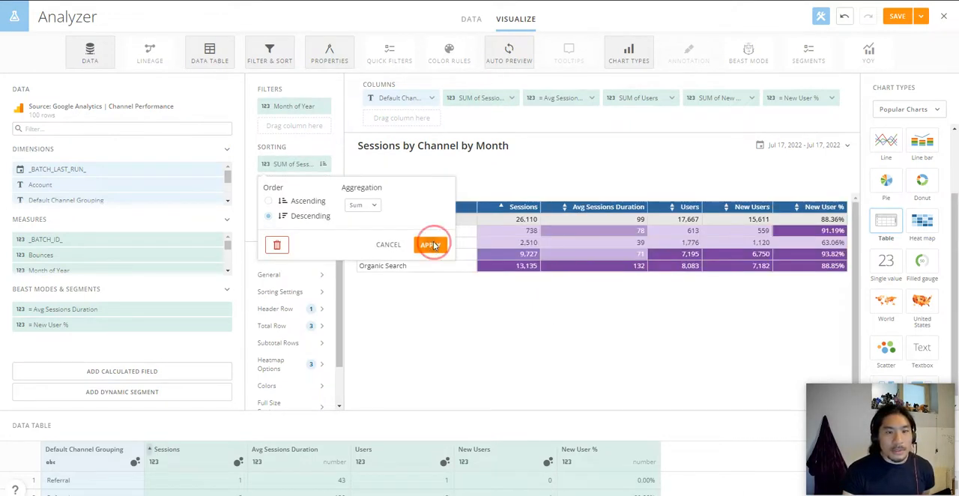
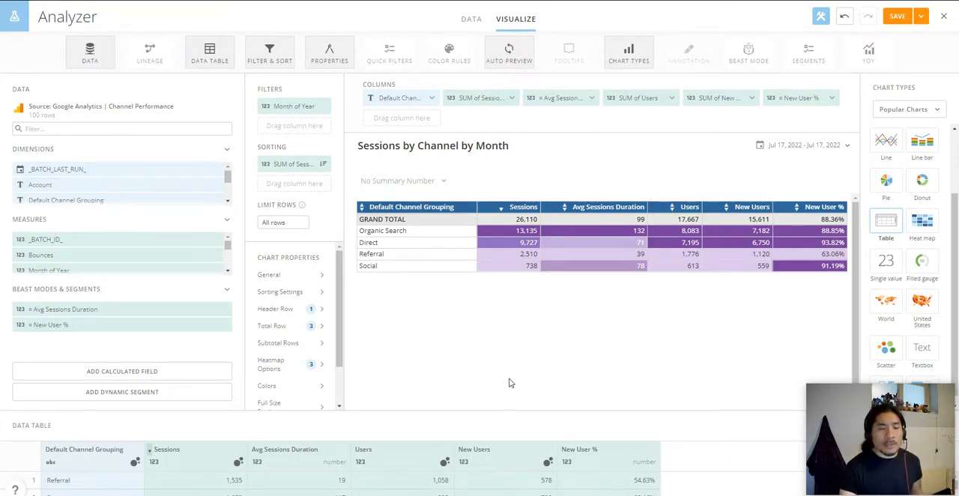
Step: Create a color rule giving Default Channel Grouping in Organic Search a light green DDF4BA fill, not applied to the table row
click(321, 388)
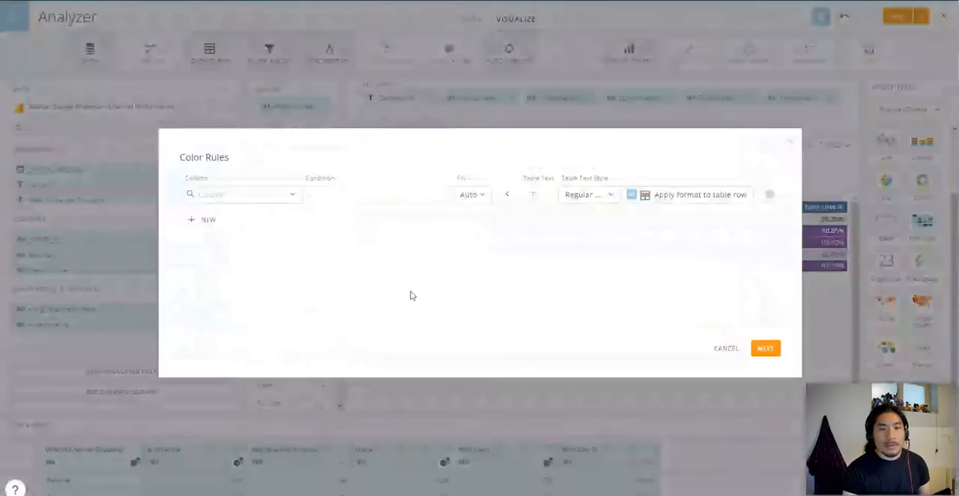
click(260, 196)
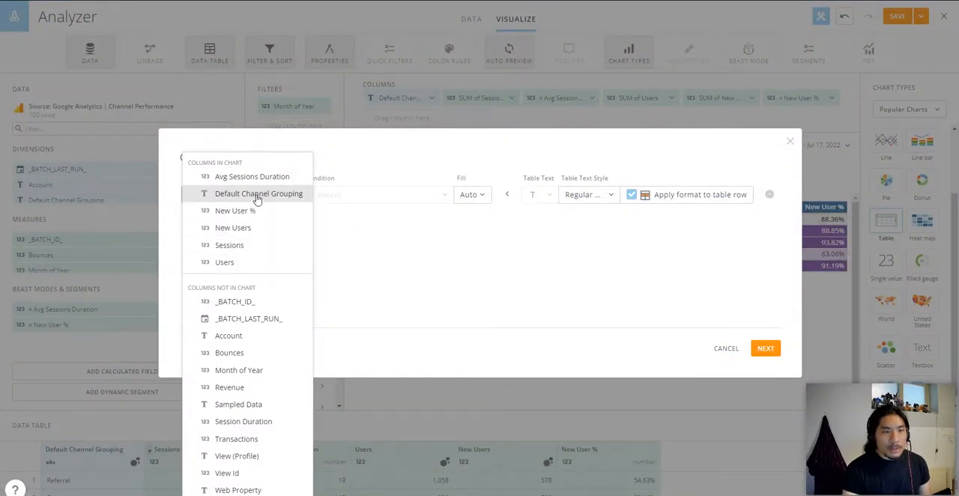
click(257, 194)
click(397, 202)
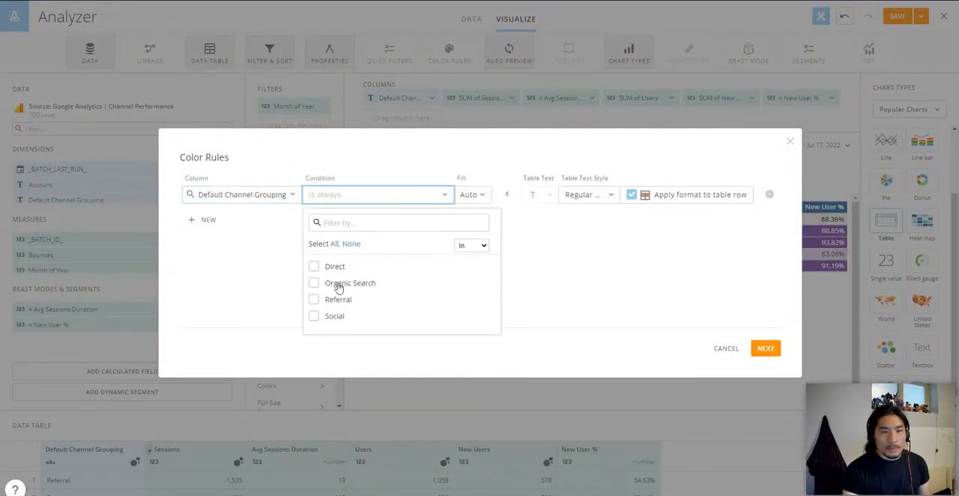
click(339, 284)
click(468, 194)
click(473, 260)
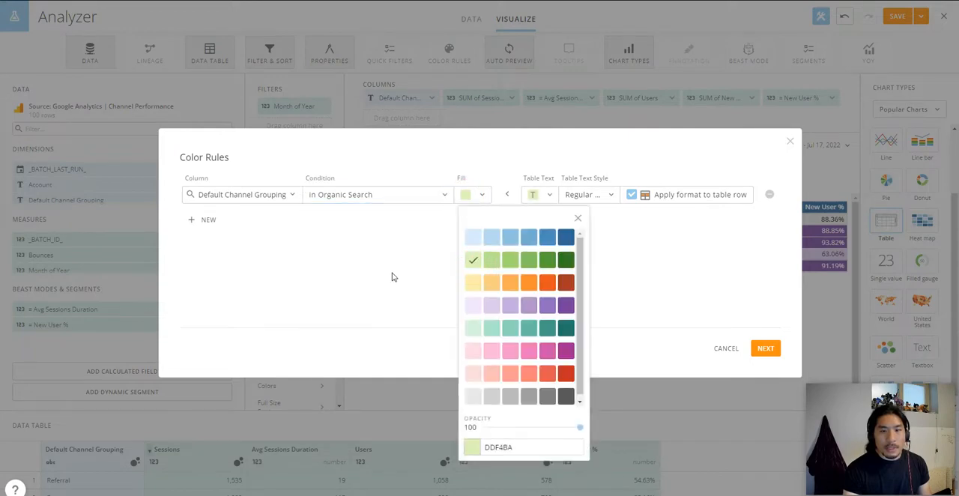
click(391, 277)
click(632, 194)
Step: Add a color rule filling Default Channel Grouping in Direct with light blue
click(207, 220)
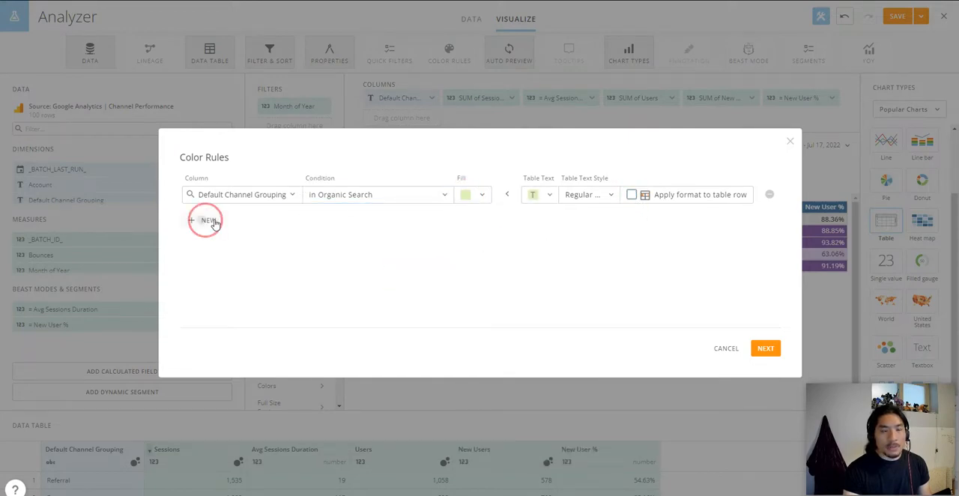
click(353, 218)
click(335, 292)
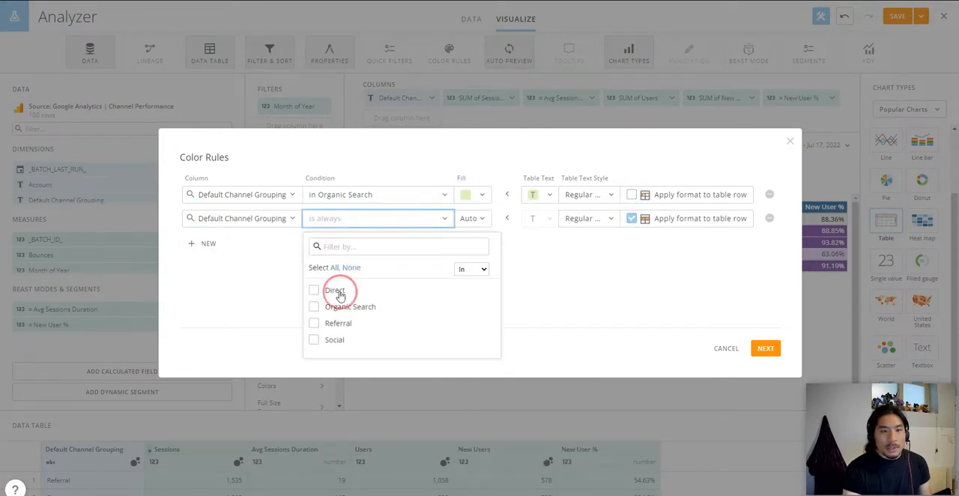
click(482, 219)
click(472, 261)
Step: Add a dark blue color rule for Default Channel Grouping in Social, and turn off row formatting for the Social and Direct rules
click(206, 245)
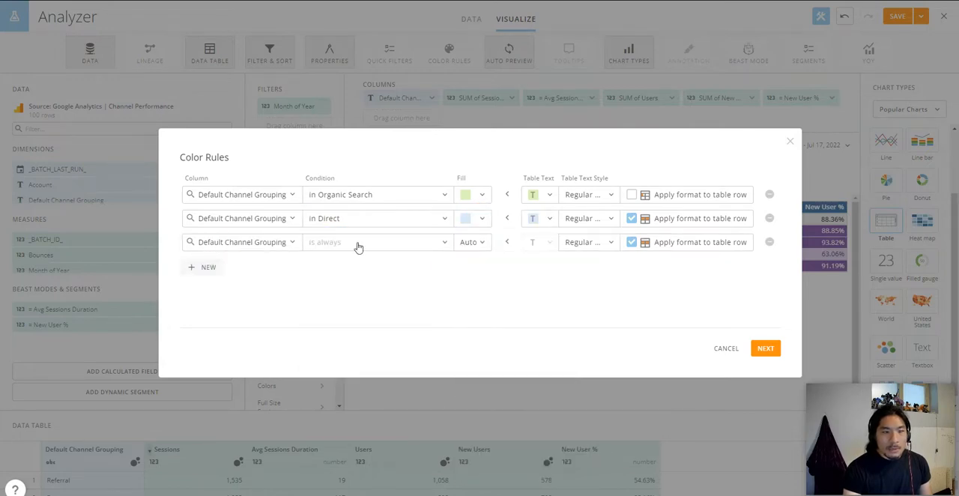
click(359, 246)
click(335, 363)
click(480, 242)
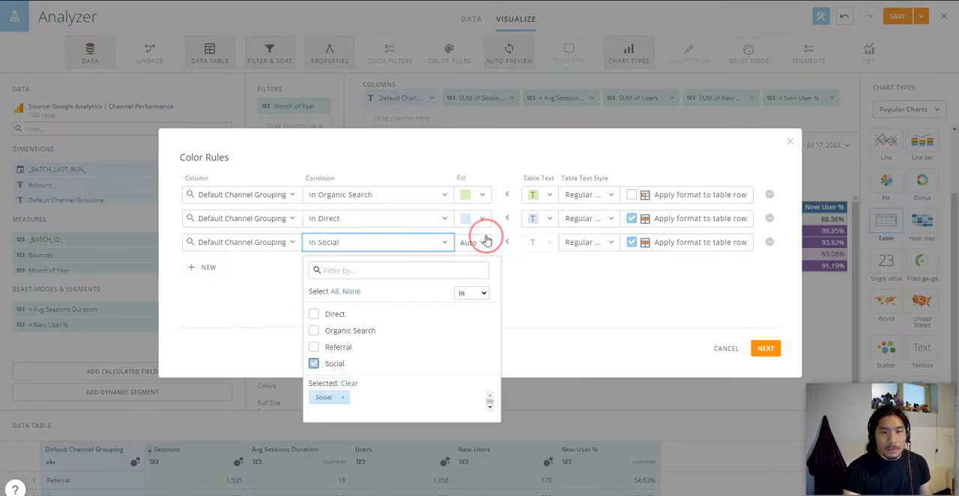
click(567, 280)
click(631, 242)
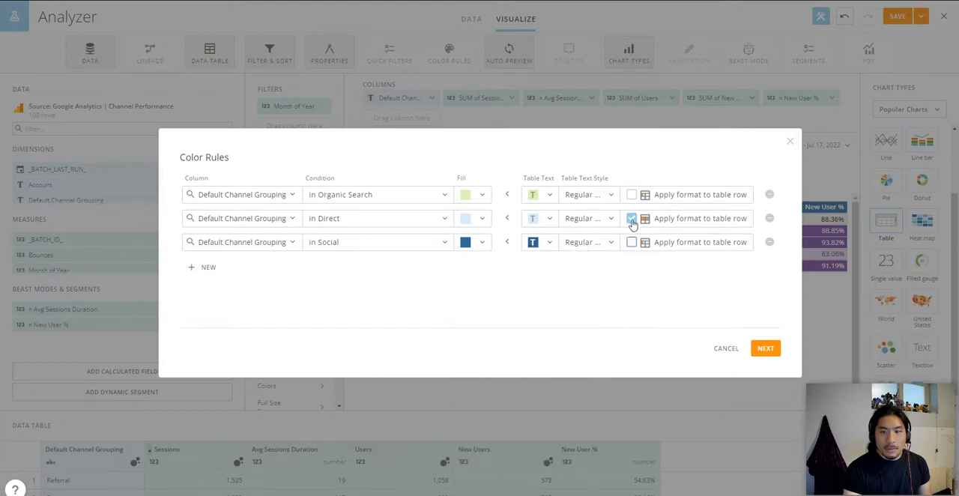
click(632, 218)
Step: Add a light purple color rule for Default Channel Grouping in Referral without row formatting, and apply all the color rules to the table
click(208, 267)
click(359, 266)
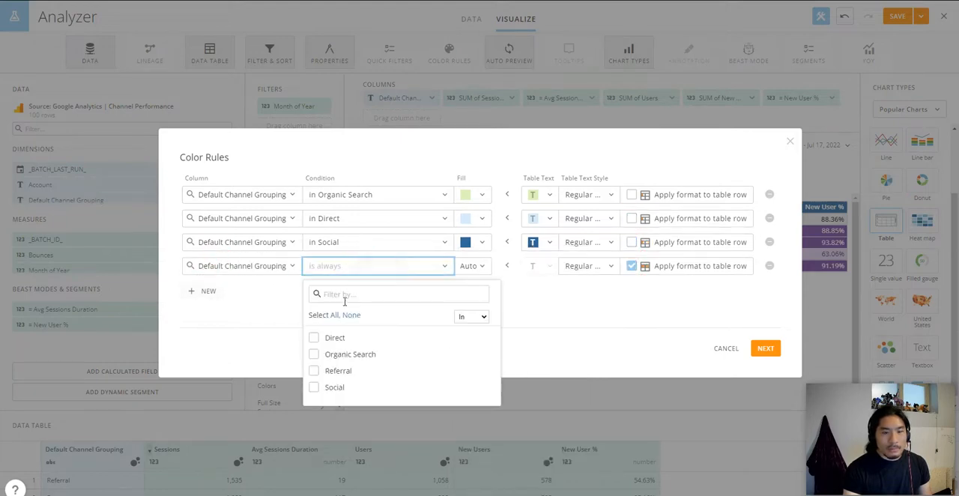
click(337, 371)
click(473, 265)
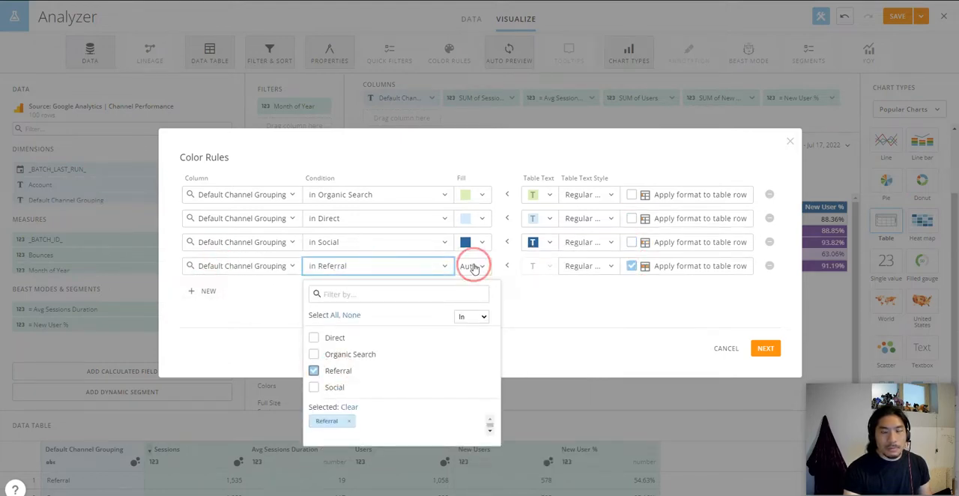
click(474, 347)
click(642, 311)
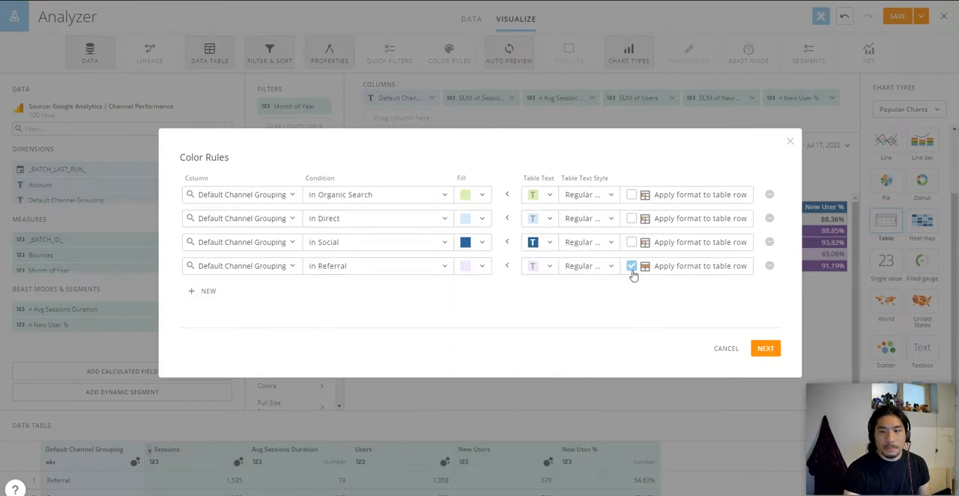
click(769, 351)
click(506, 296)
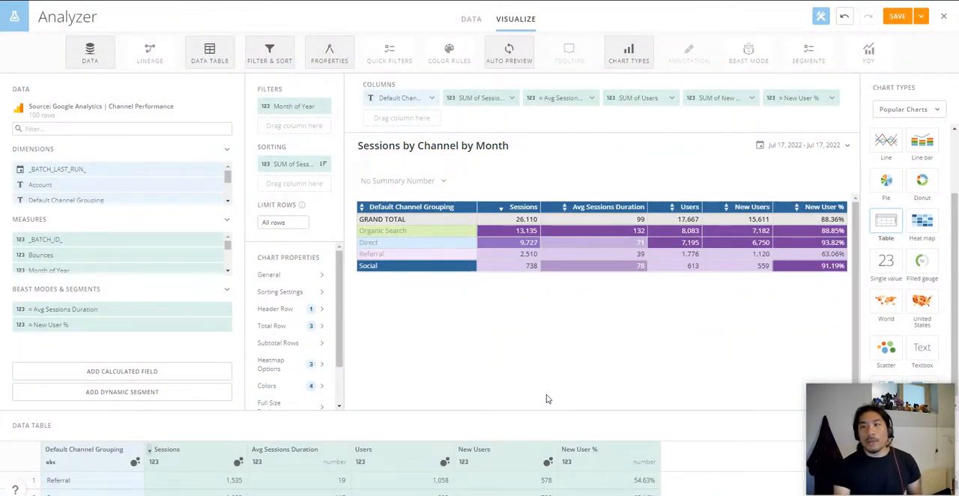
Step: Save and close the card, and open the Source: Google Analytics | Audience dataset
click(921, 15)
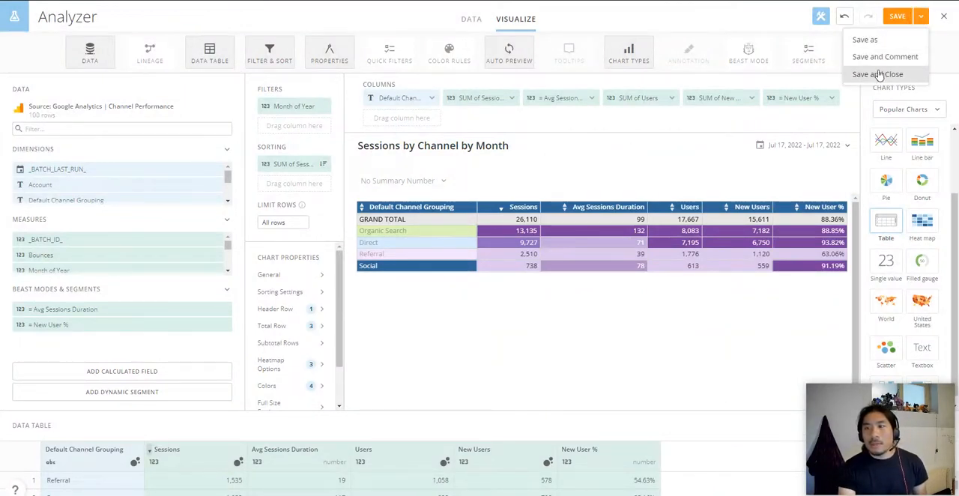
click(881, 74)
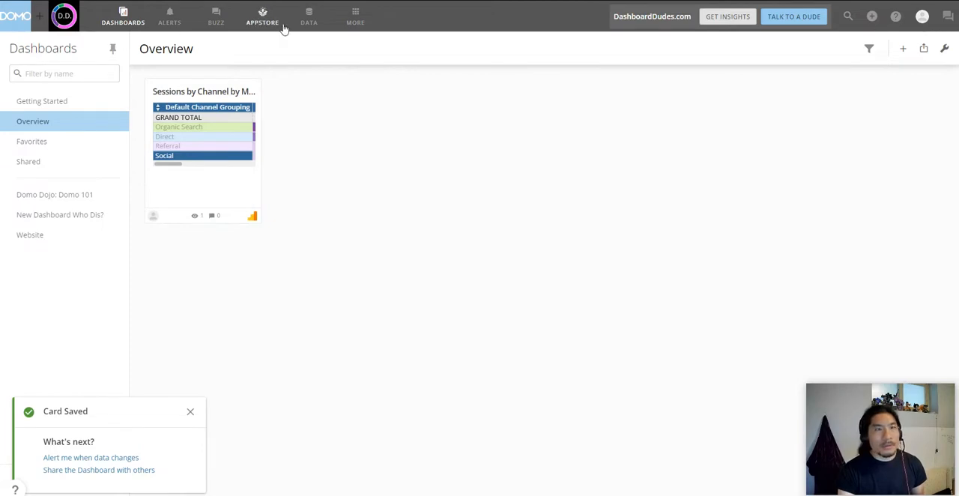
click(307, 17)
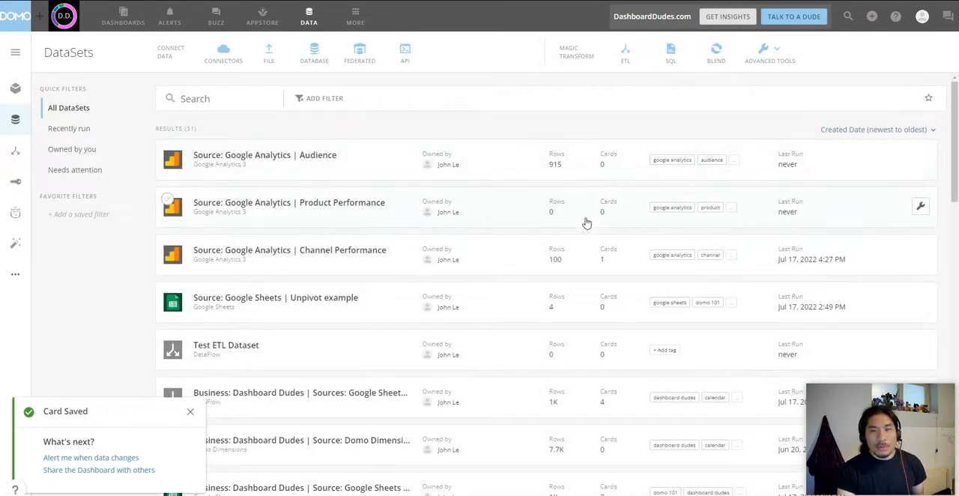
click(316, 156)
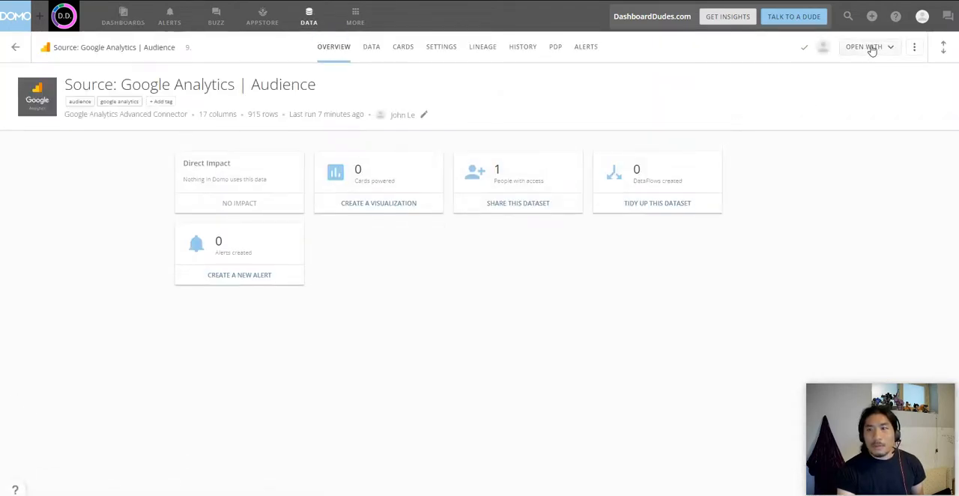
Step: Start a new visualization of the Audience dataset in Analyzer, dismissing the starting point choices
click(869, 47)
click(812, 70)
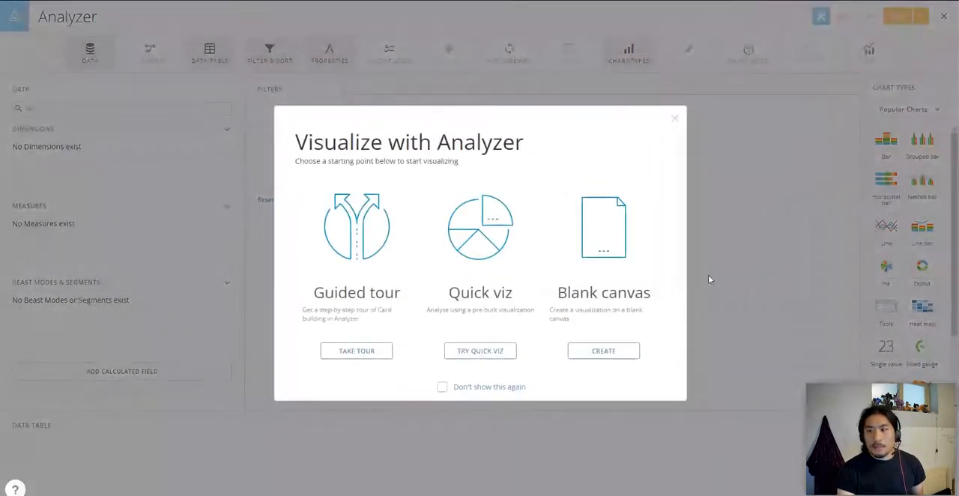
click(677, 120)
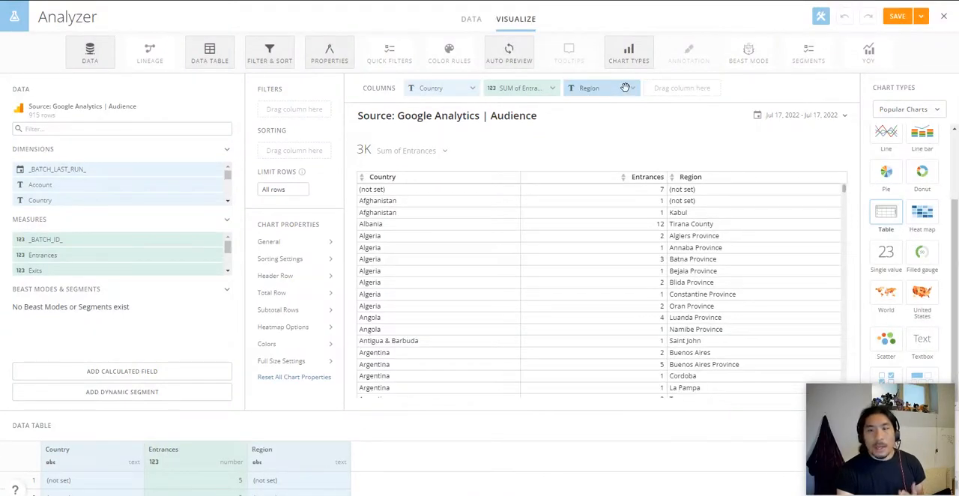
Step: Add Country to the card's filters without selecting any values
drag(435, 89, 268, 112)
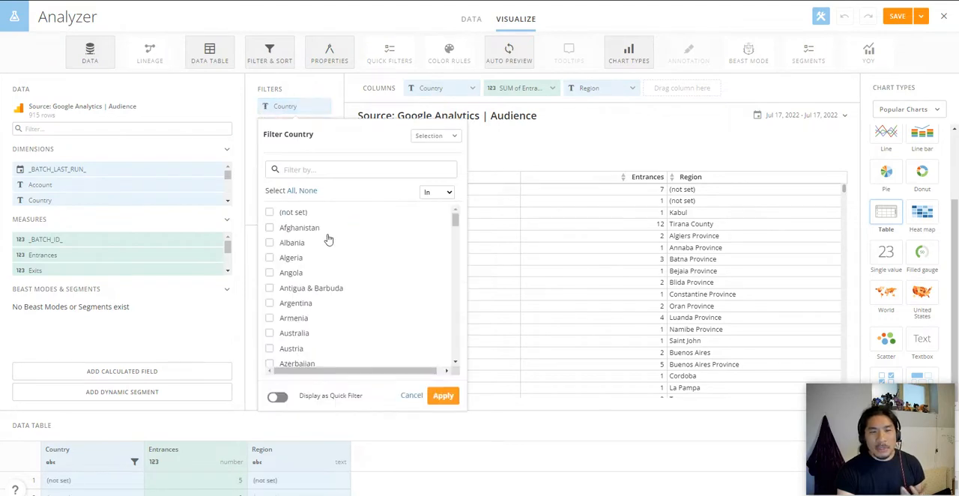
scroll(327, 238, down, 3)
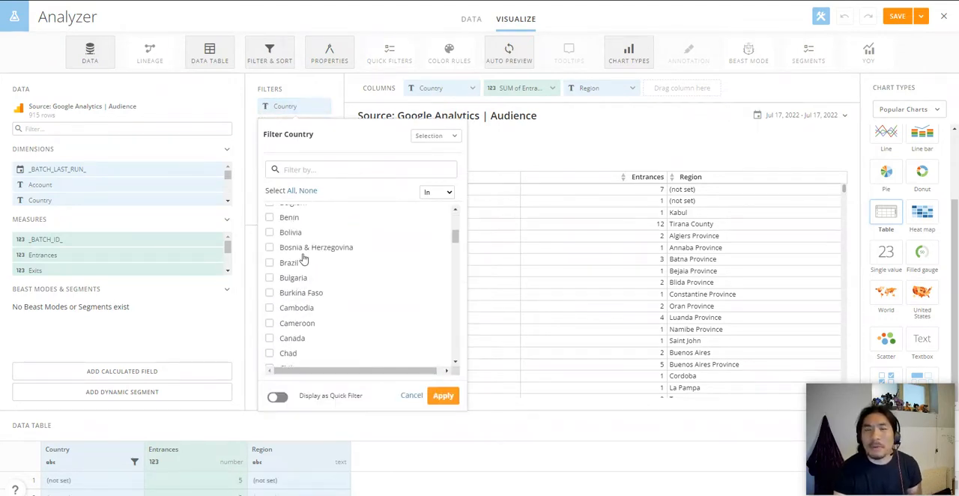
click(604, 149)
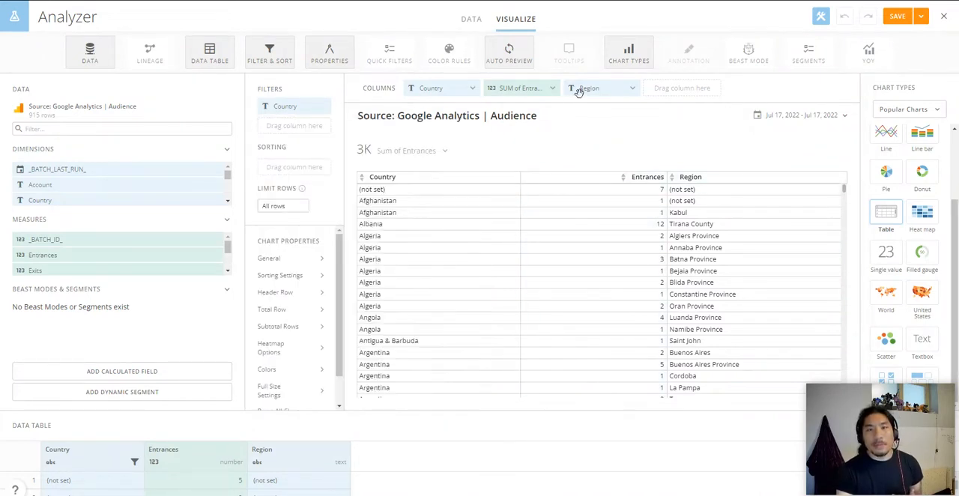
Step: Remove the Region column from the table and set the card to No Summary Number
click(616, 88)
click(603, 226)
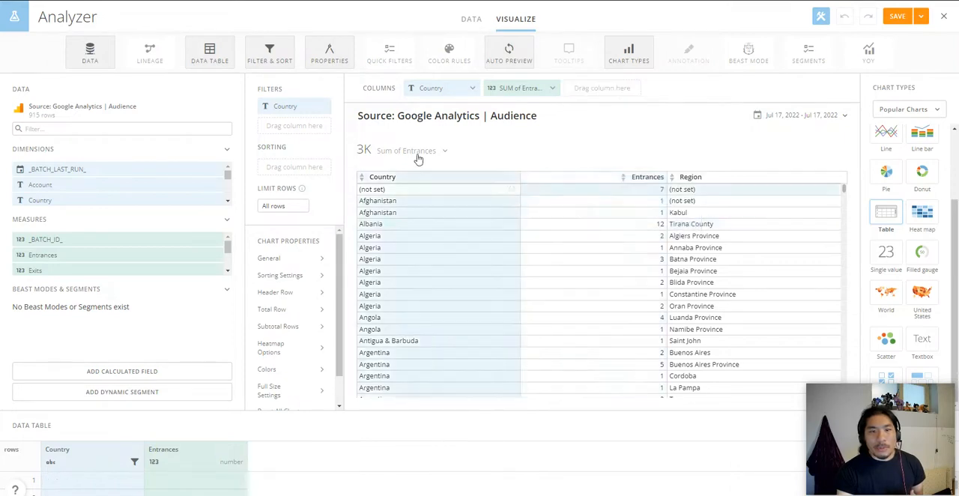
click(409, 151)
click(407, 215)
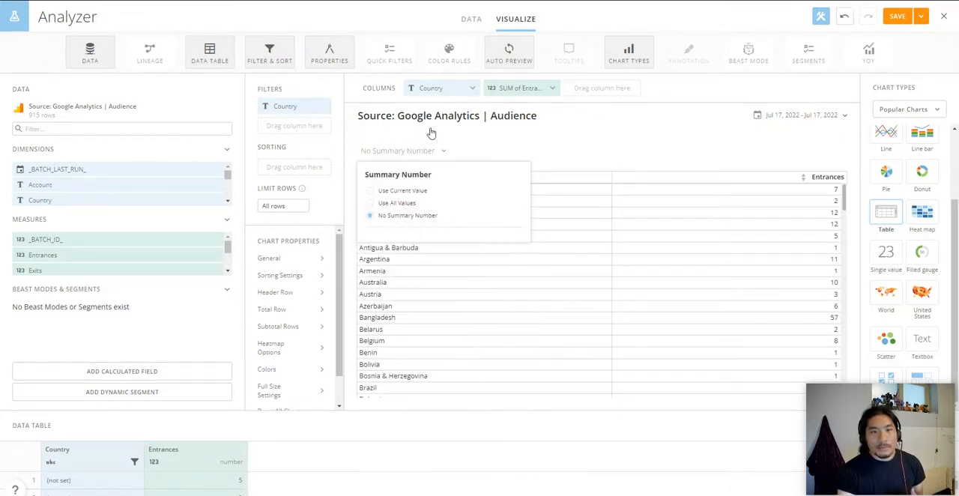
click(664, 146)
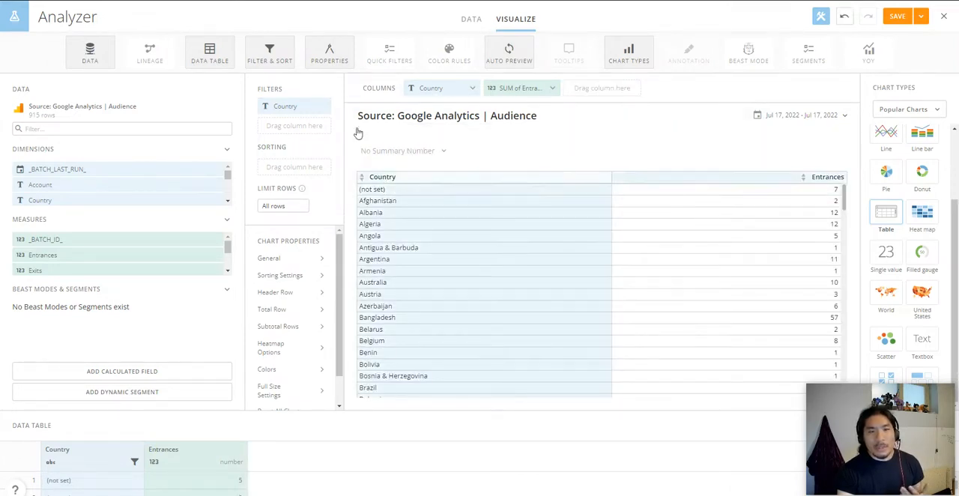
Step: Set the Country filter to Not In with the value (not set)
click(311, 106)
click(436, 193)
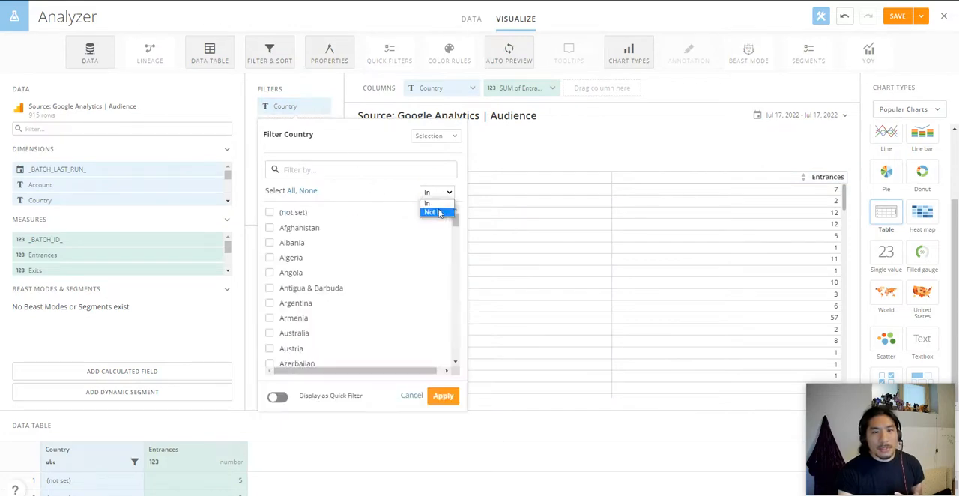
click(296, 213)
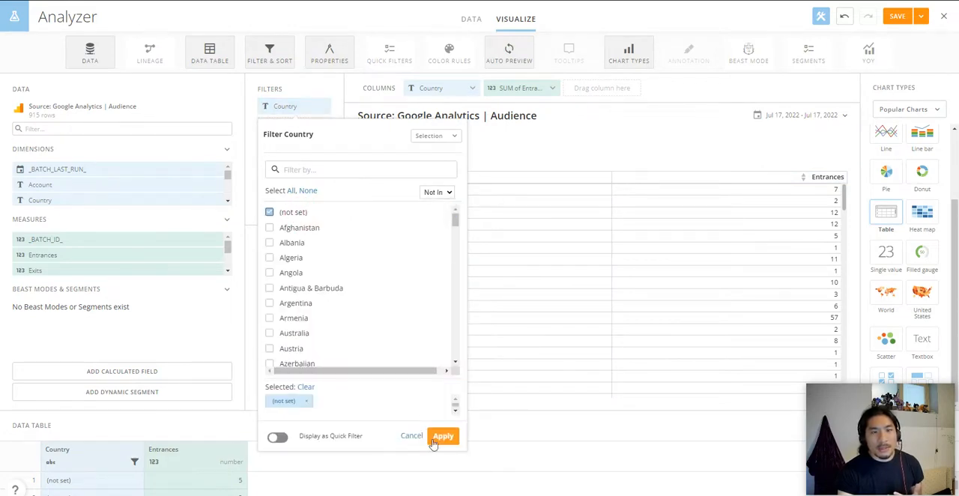
click(443, 437)
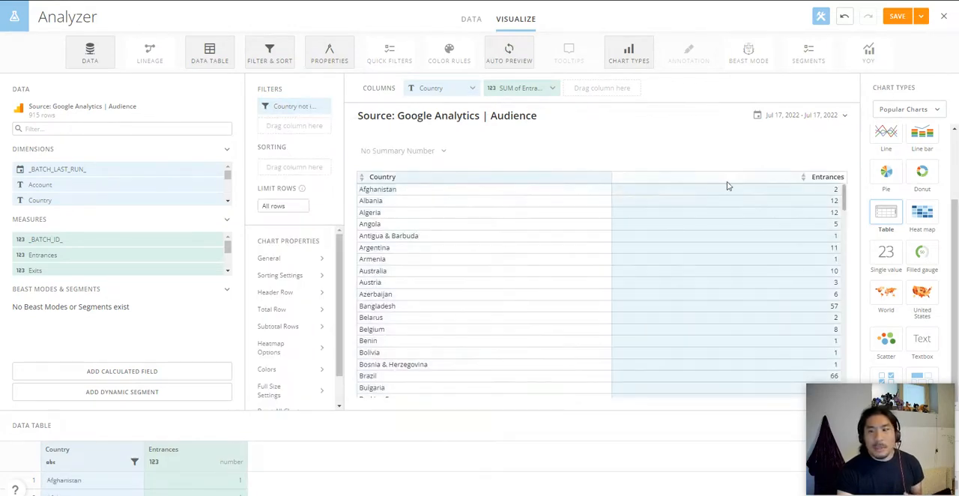
Step: Add the Pageviews measure to the table's columns and remove the Entrances column
scroll(723, 235, down, 20)
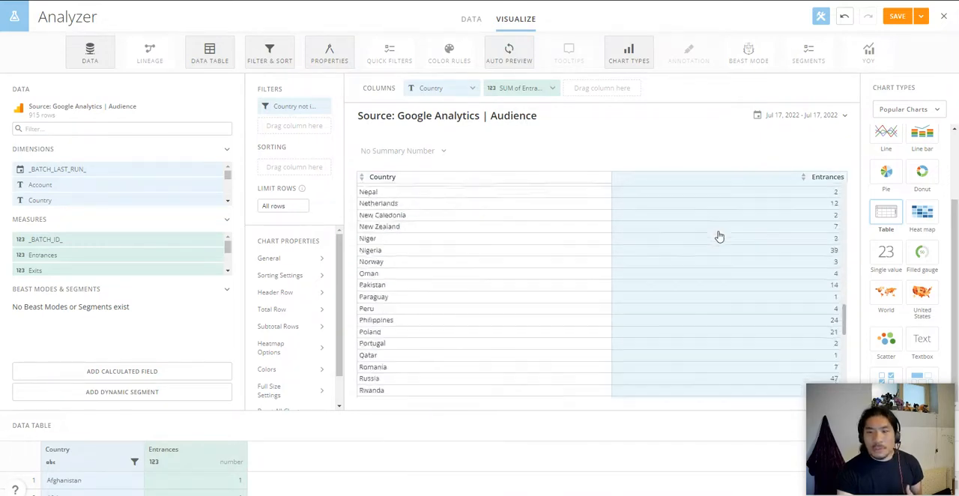
scroll(180, 251, down, 4)
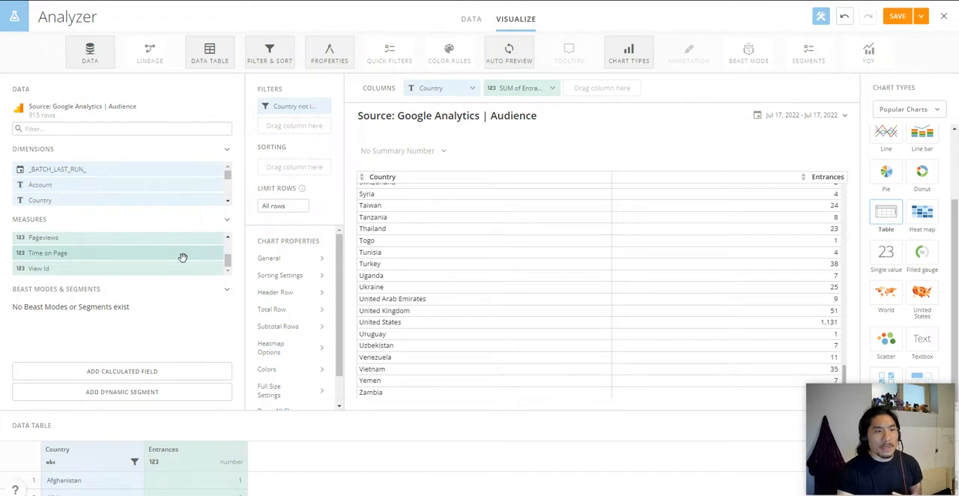
scroll(182, 257, up, 4)
scroll(180, 257, down, 4)
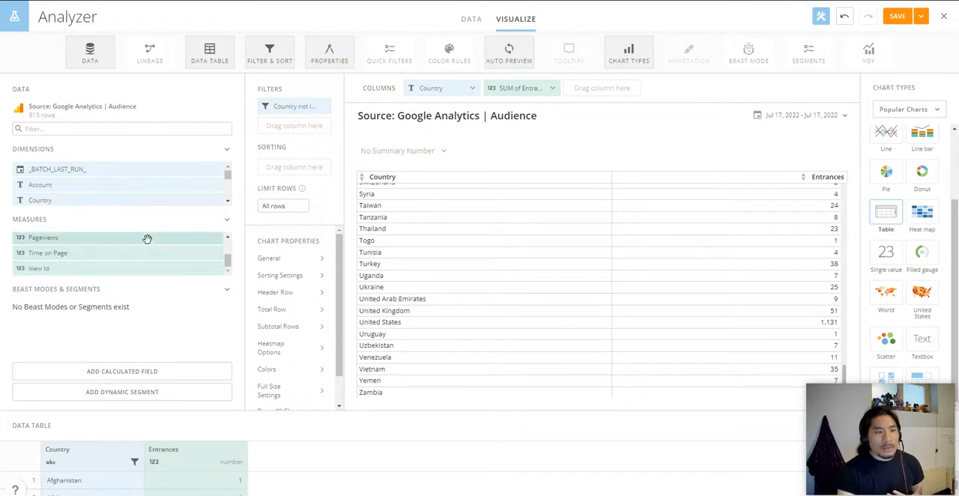
drag(148, 238, 595, 105)
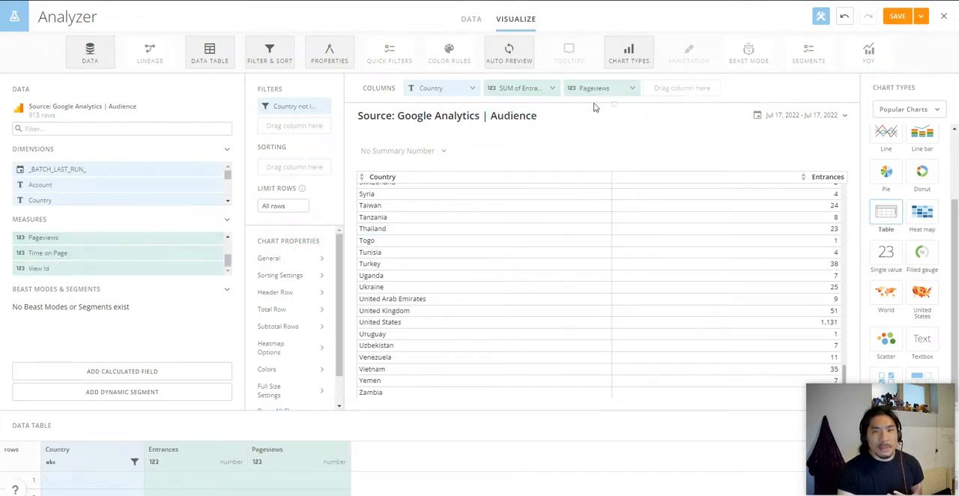
click(551, 90)
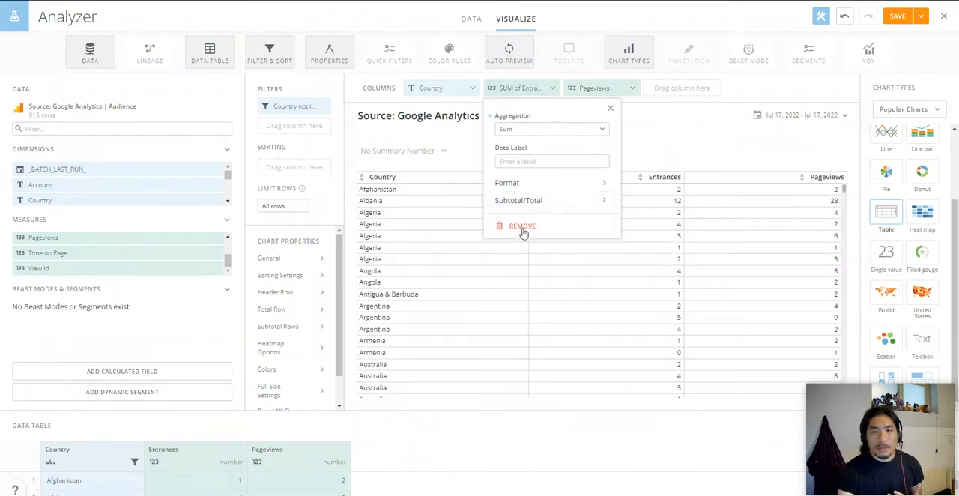
click(523, 226)
Step: Set the Pageviews column's aggregation to Sum
click(547, 90)
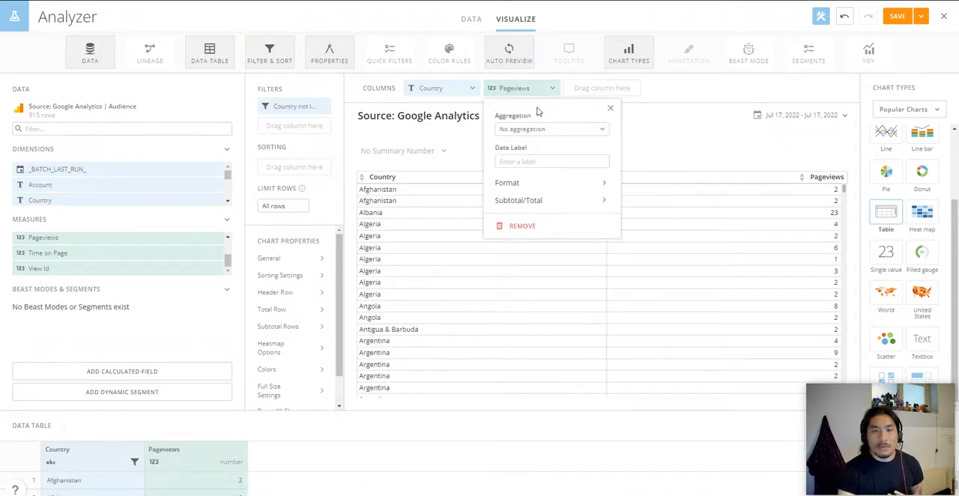
click(533, 128)
click(540, 148)
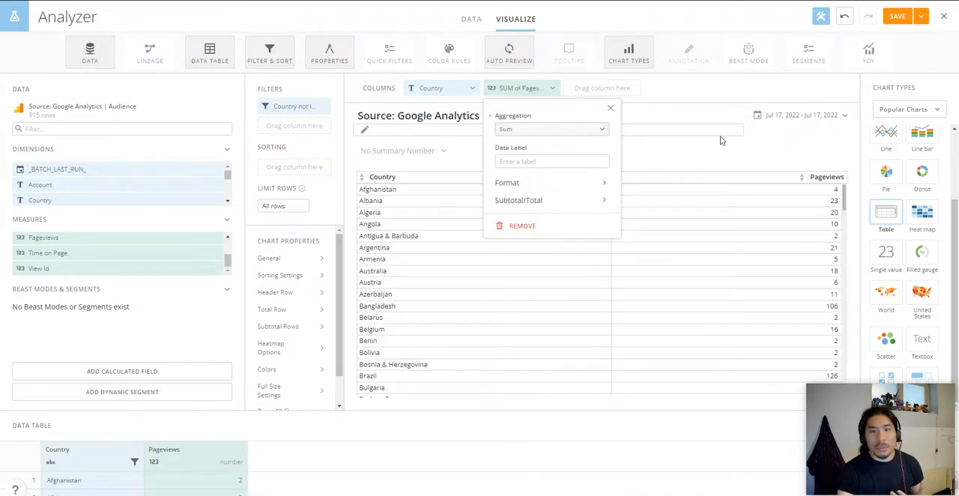
Step: Change the Audience card's chart type from a table to a World map
click(778, 151)
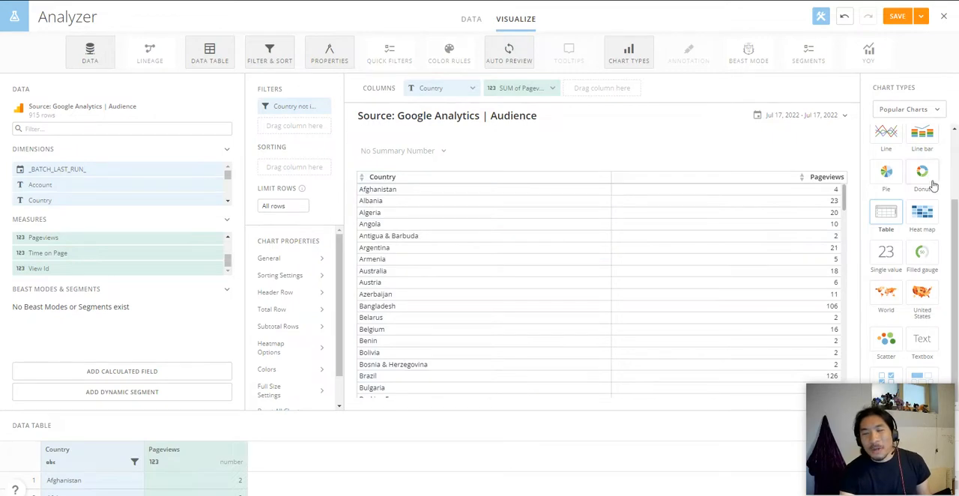
click(921, 114)
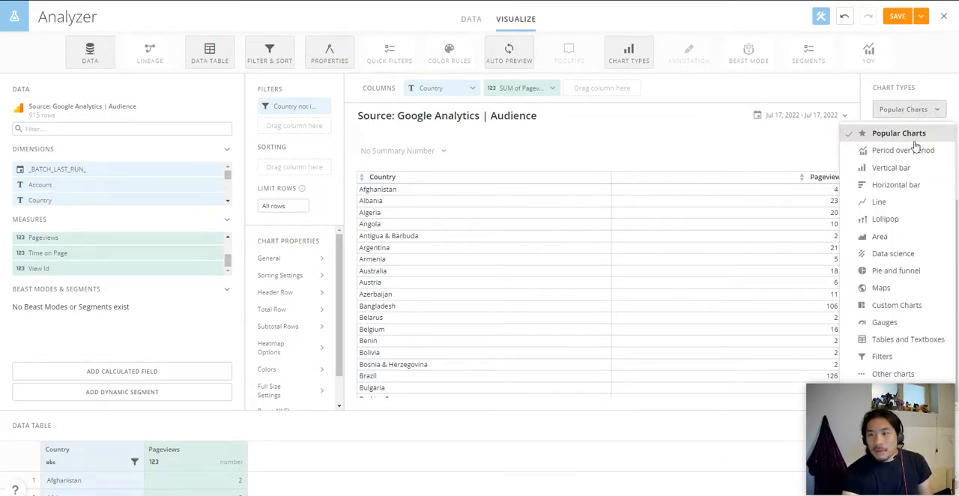
click(888, 289)
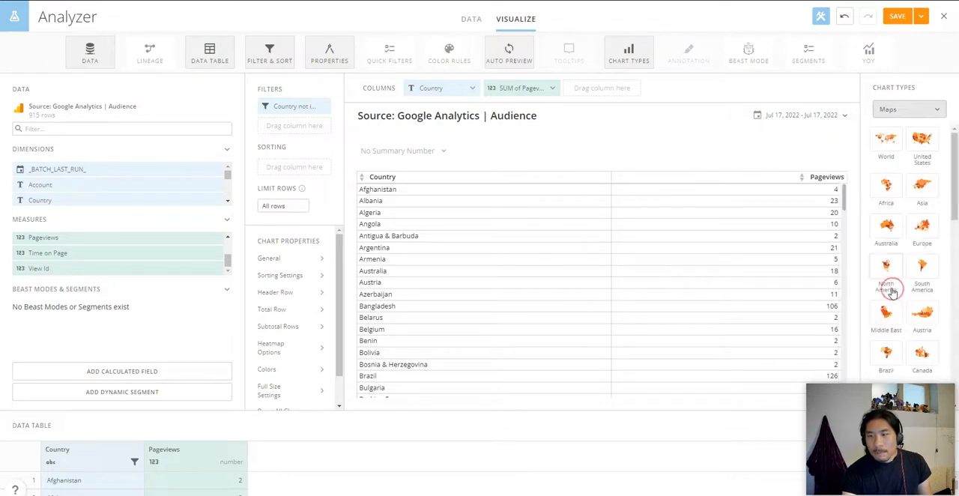
click(903, 140)
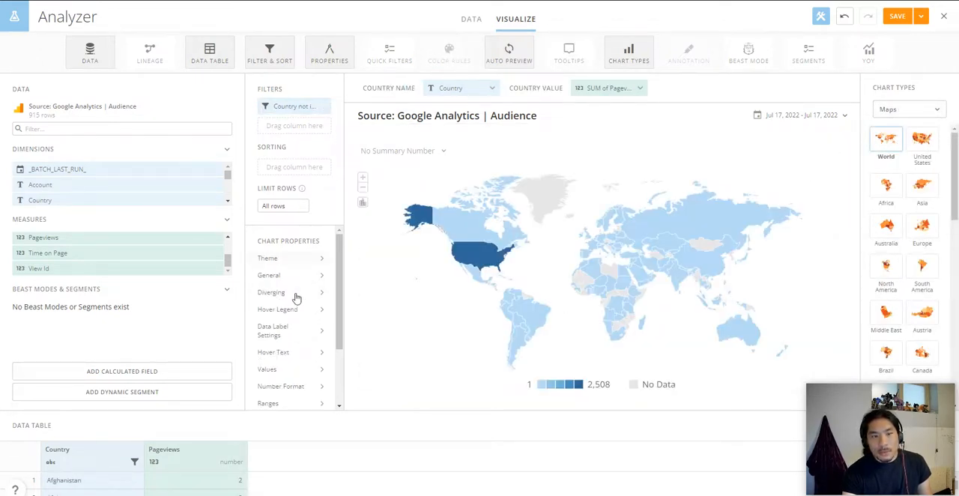
Step: Set the world map's color theme to the five-shade purple gradient
mouse_move(302, 267)
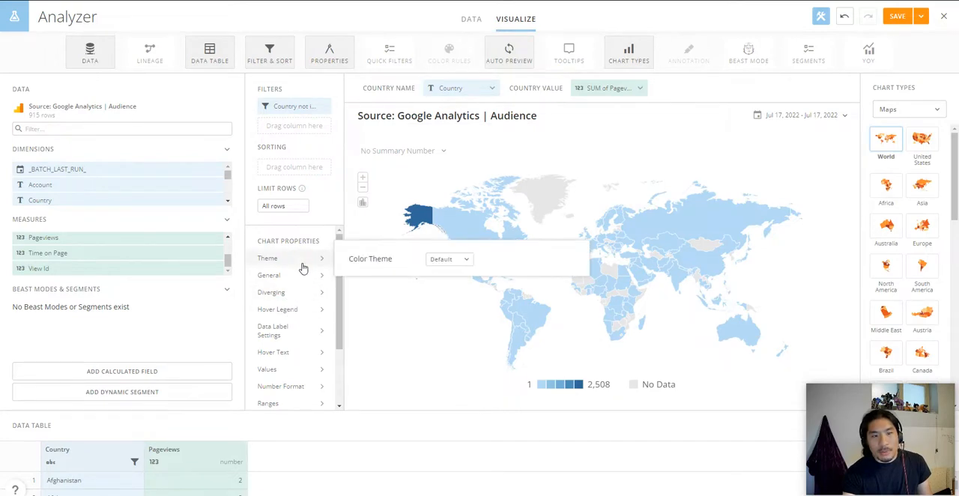
click(436, 260)
click(474, 343)
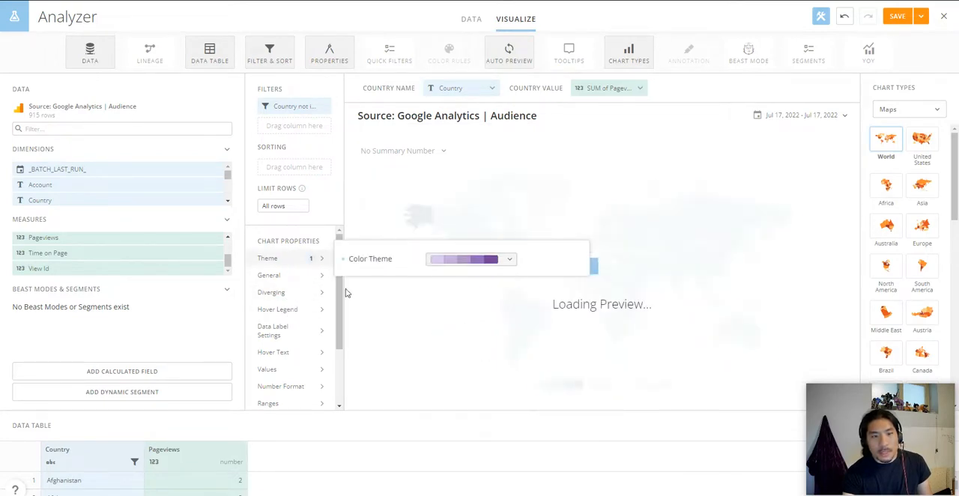
Step: Enable diverging colors on the world map with Median as the midpoint value type
click(296, 299)
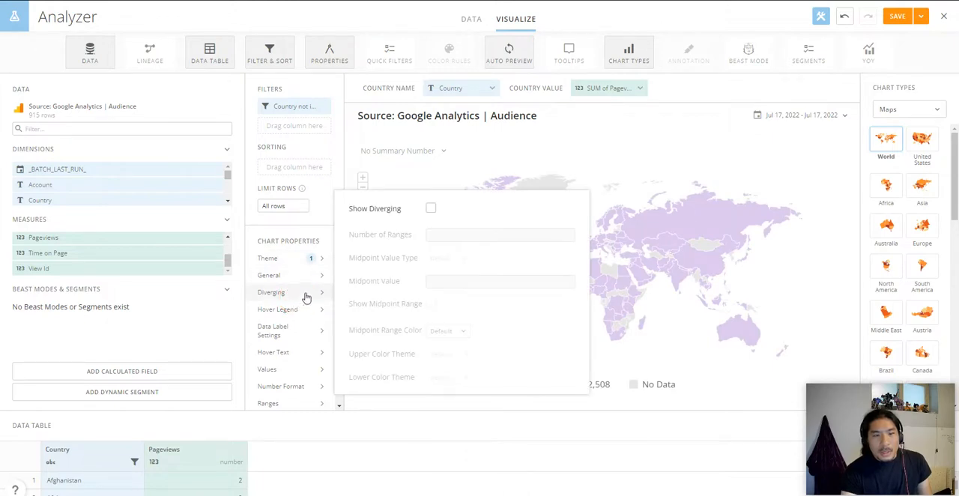
click(431, 209)
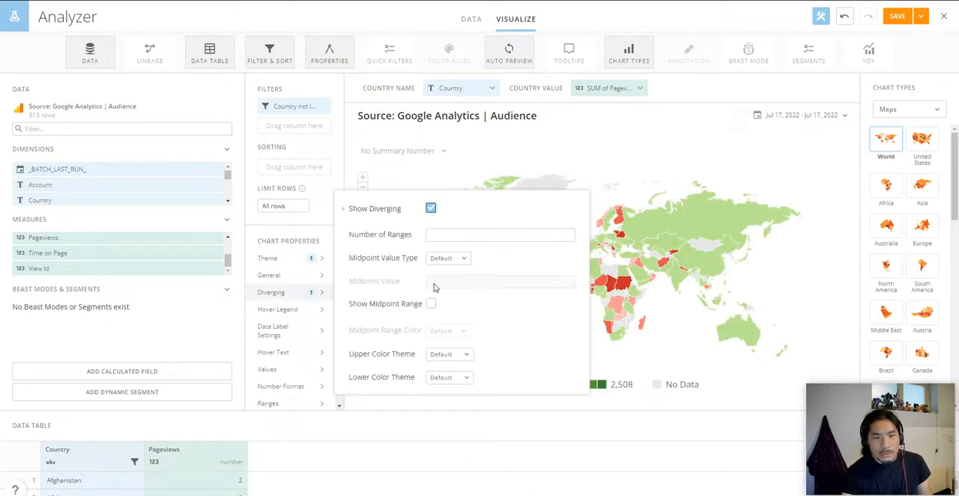
click(435, 257)
click(458, 300)
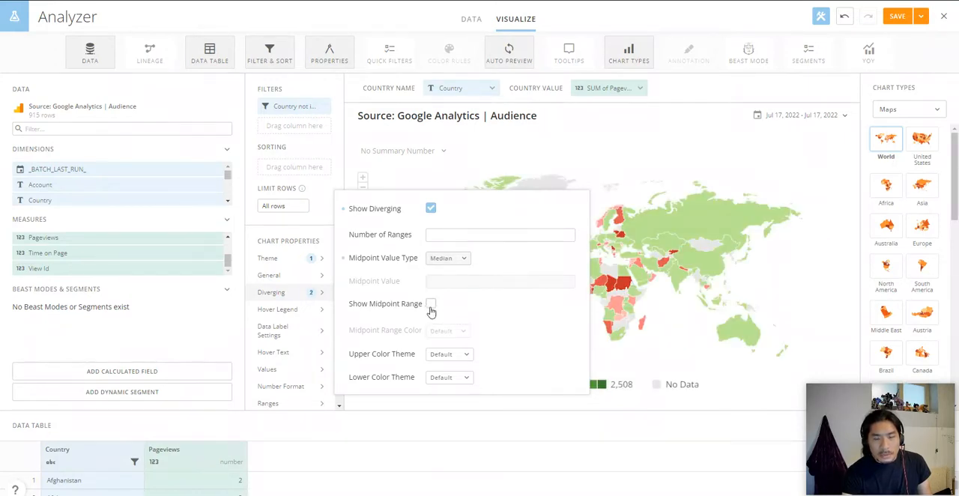
Step: Set the diverging upper color theme to the purple gradient and the lower color theme to the gray gradient
click(457, 354)
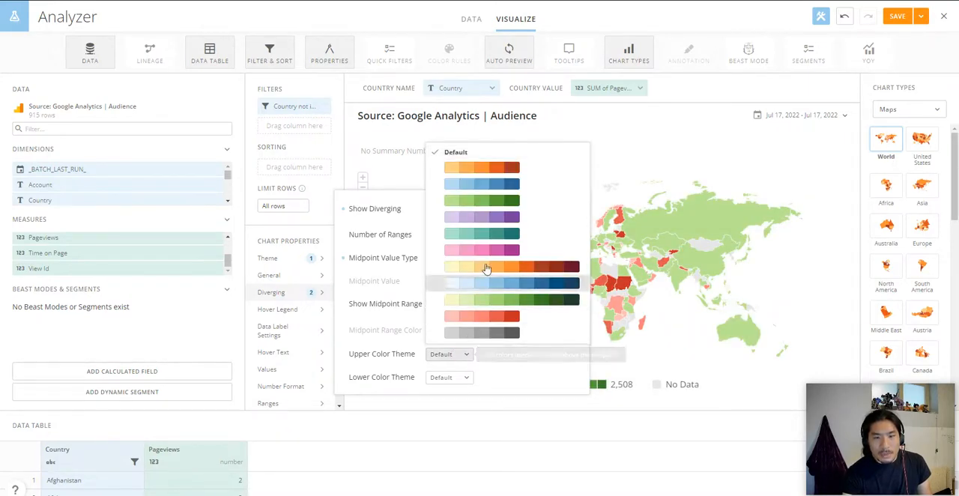
click(486, 218)
click(459, 377)
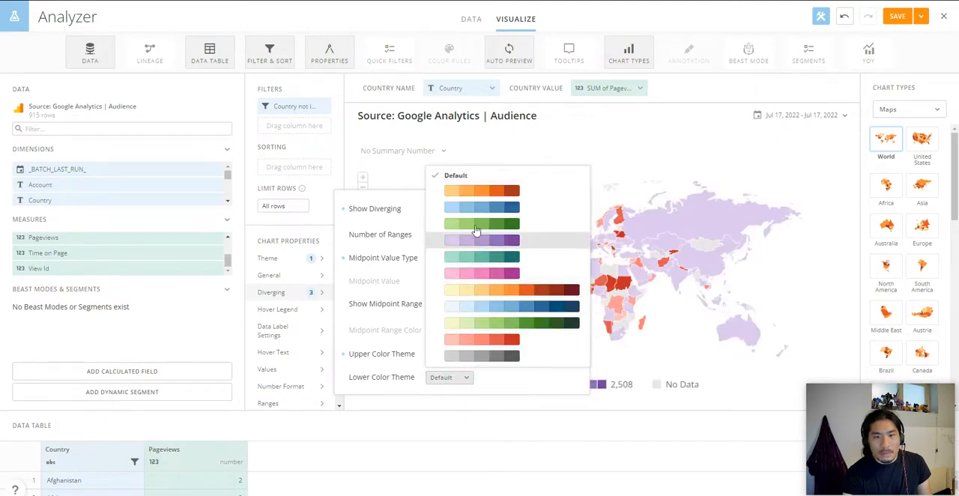
click(484, 363)
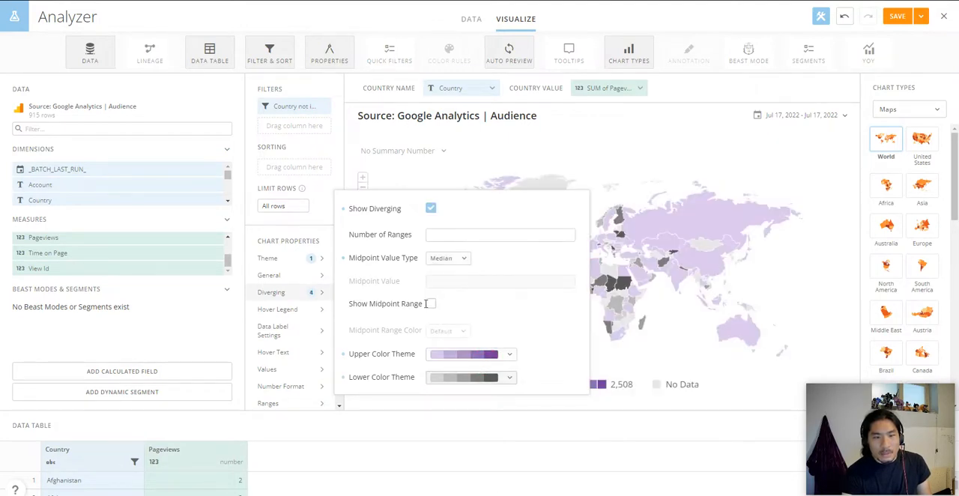
Step: Show the midpoint range in the diverging settings and color it dark blue (31689B)
click(431, 307)
click(440, 332)
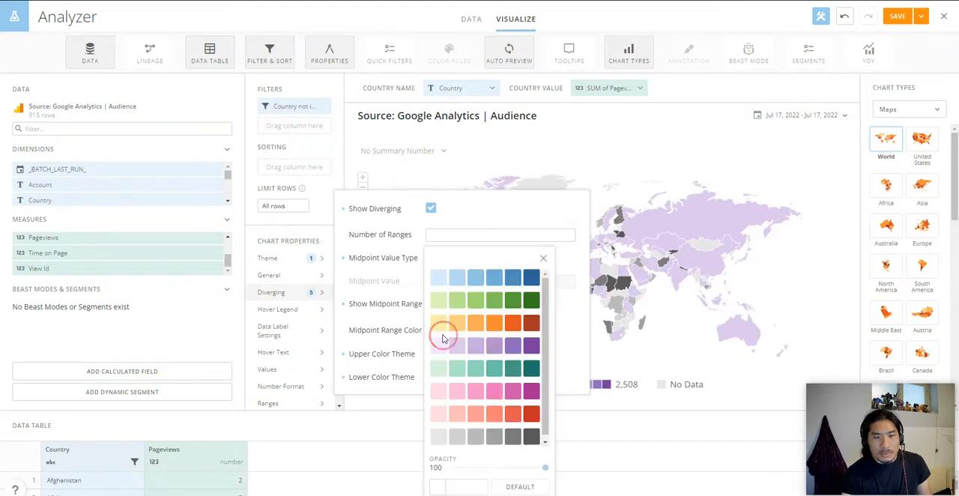
click(532, 278)
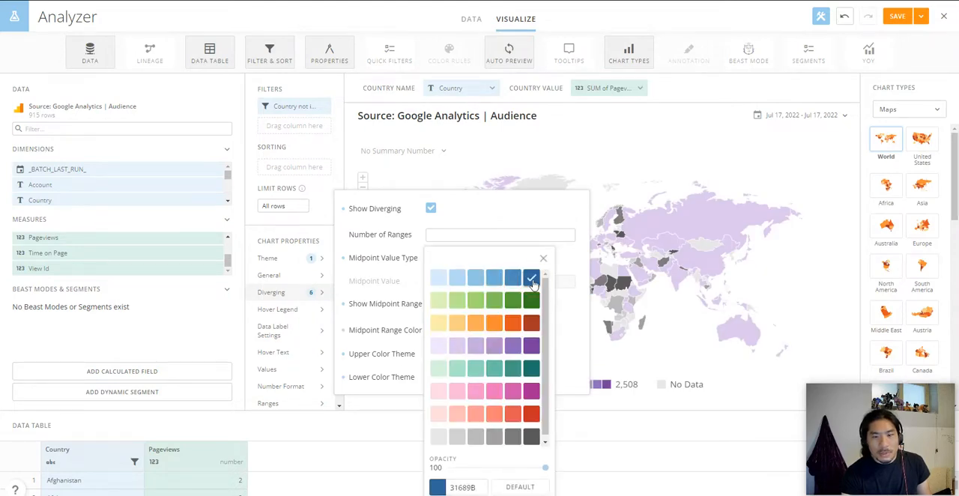
click(817, 159)
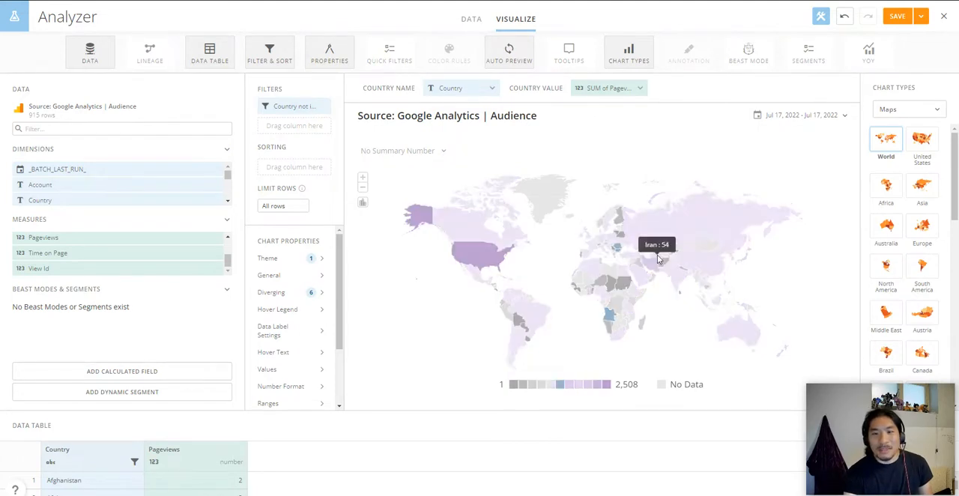
Step: Save the world map card and save a copy of it as a new card on the Overview page
click(921, 15)
click(904, 75)
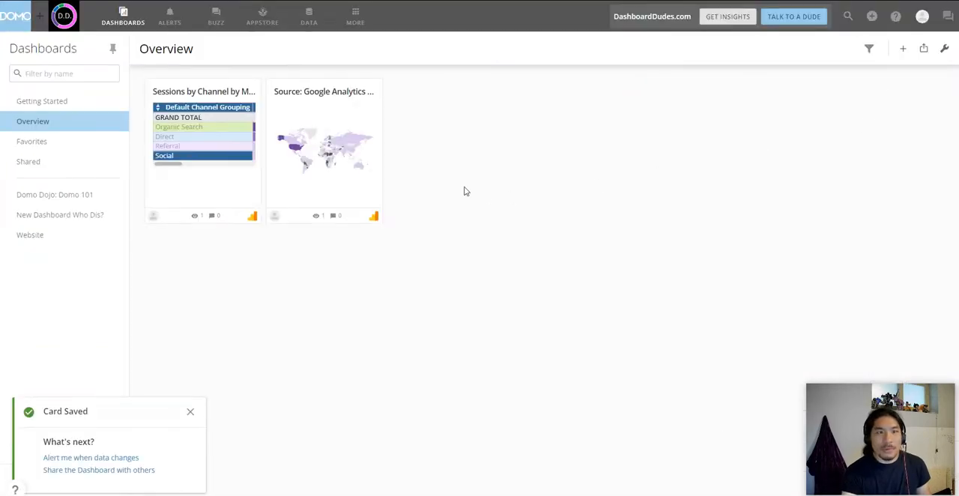
click(375, 98)
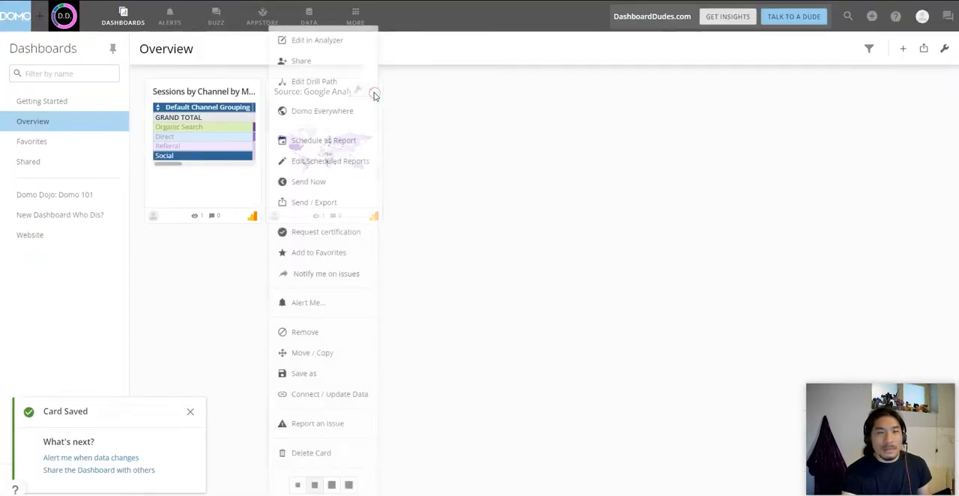
click(312, 373)
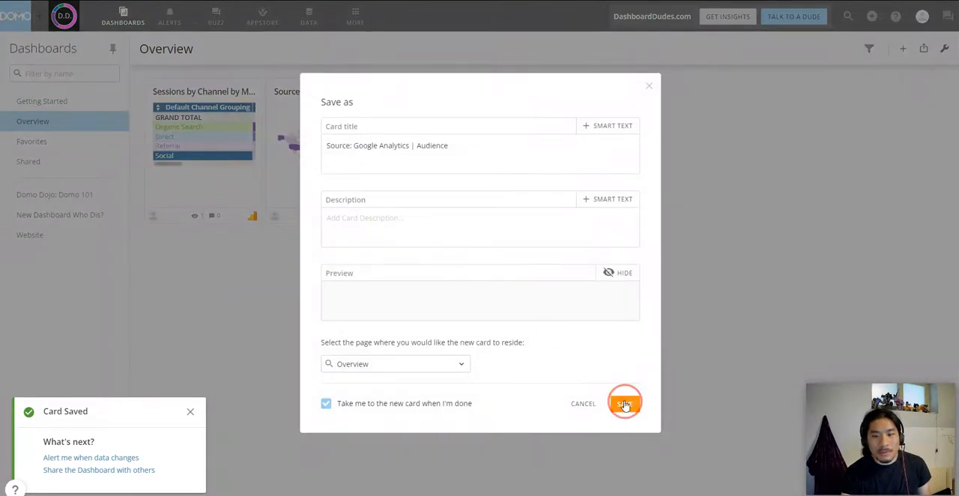
click(624, 403)
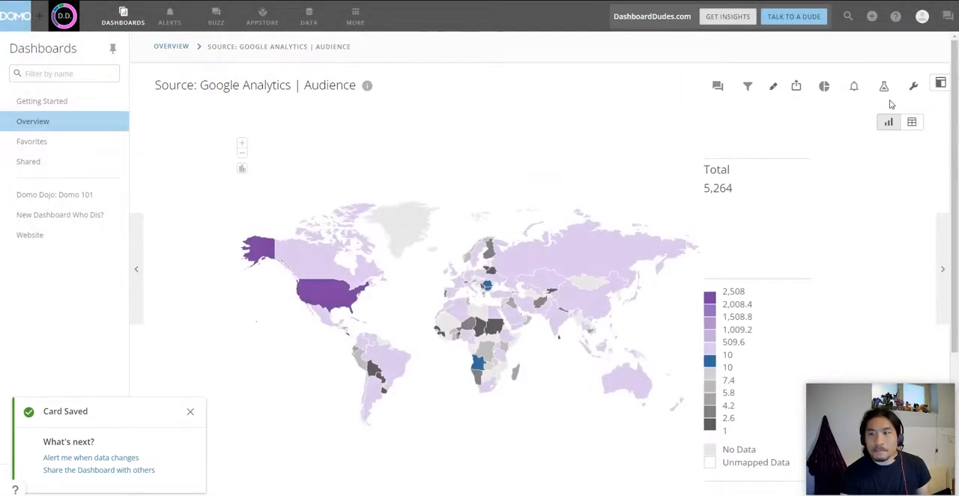
Step: Open the copied card in Analyzer and change its Country filter to In with only United States selected
click(886, 92)
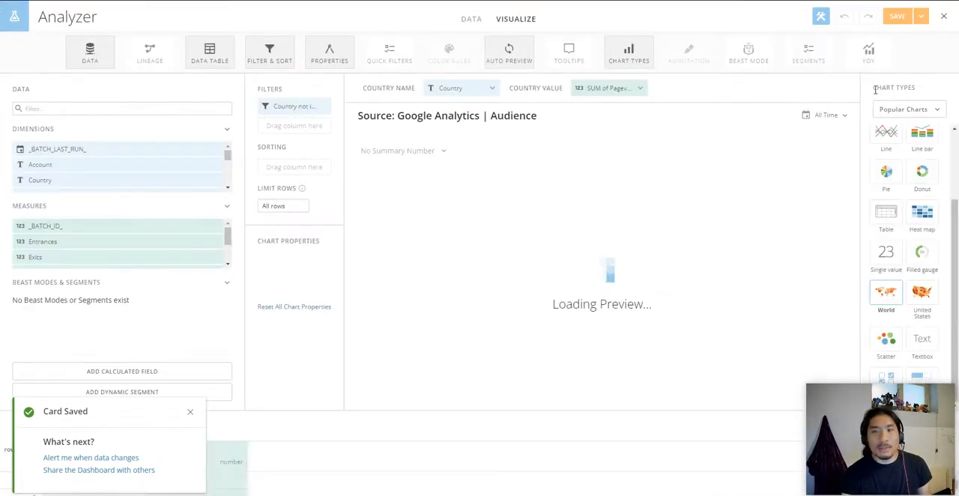
click(306, 109)
click(437, 193)
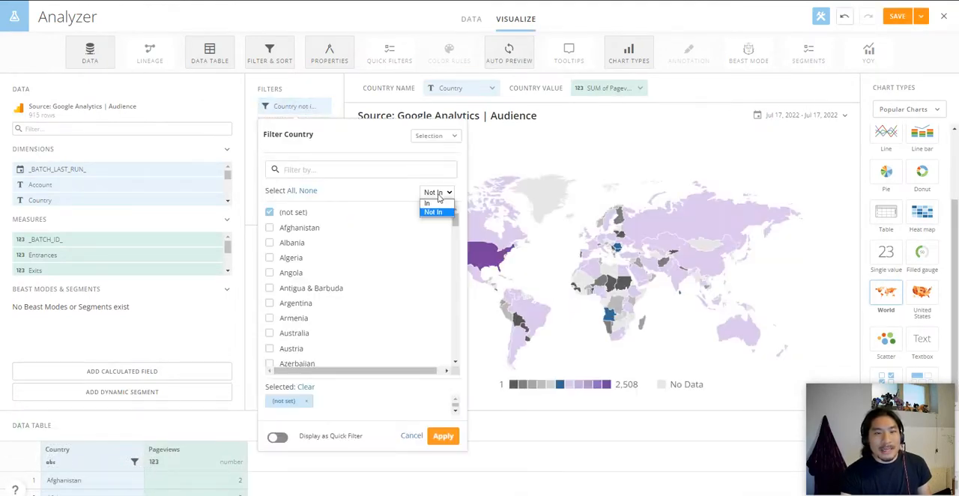
click(429, 204)
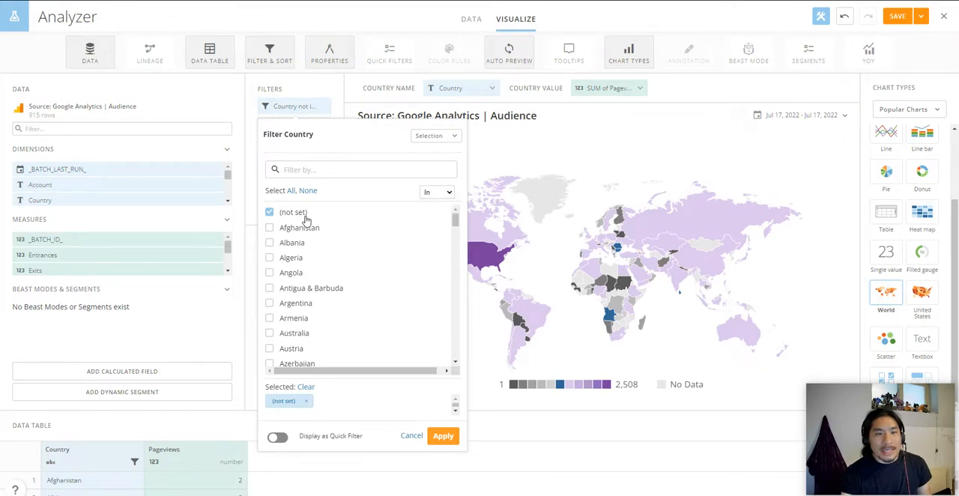
click(270, 214)
drag(452, 223, 458, 360)
click(307, 267)
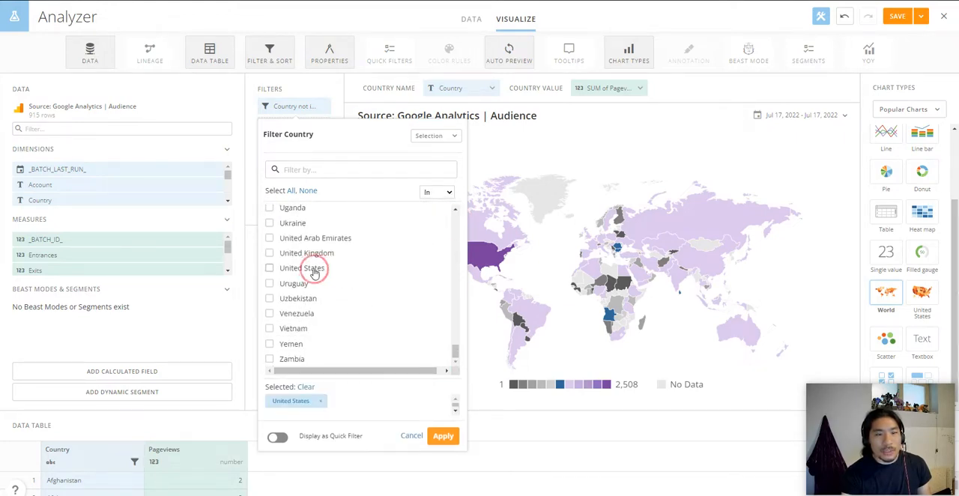
click(443, 437)
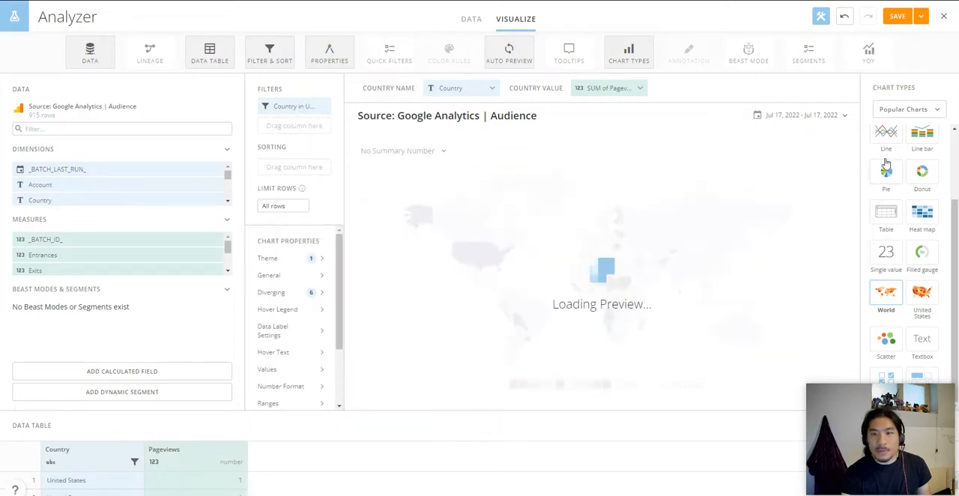
Step: Switch the copied card to the United States map and remove Country from its State Name
click(905, 111)
click(892, 292)
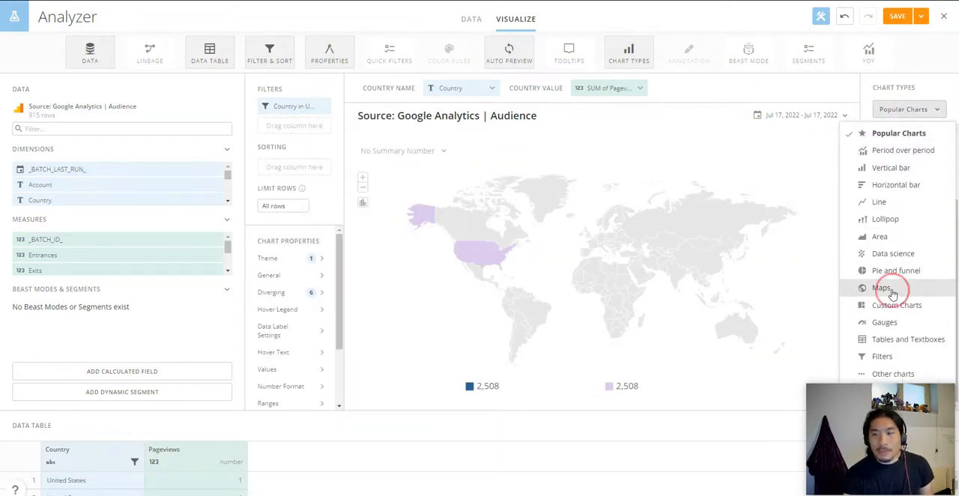
click(918, 150)
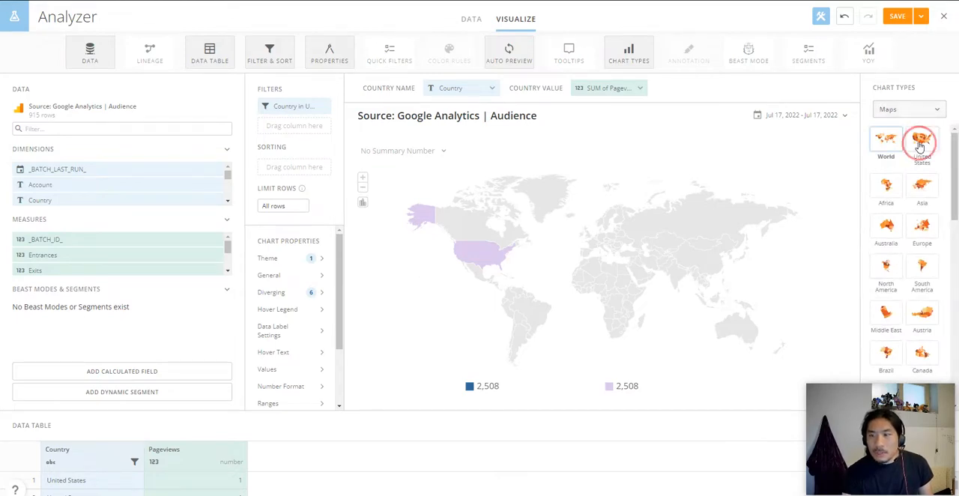
click(482, 90)
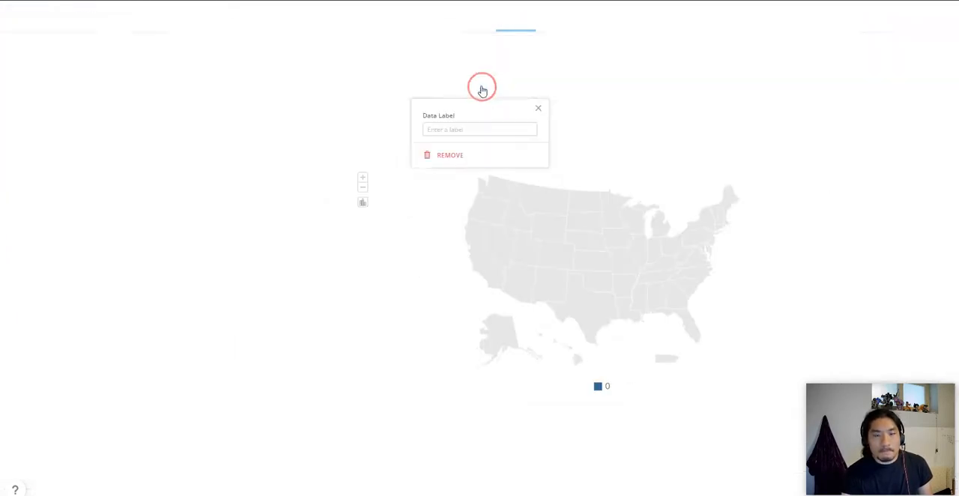
click(466, 155)
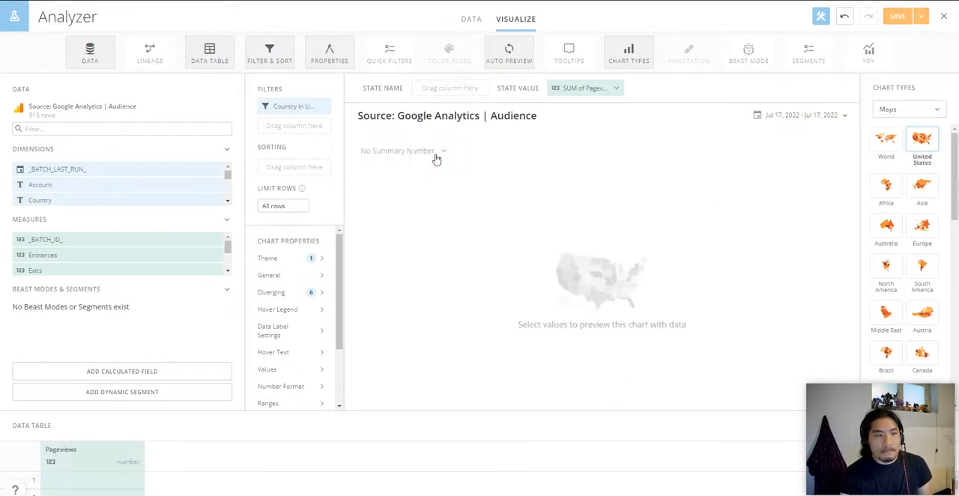
Step: Assign the Region dimension as the United States map's State Name
click(228, 202)
click(229, 202)
click(229, 203)
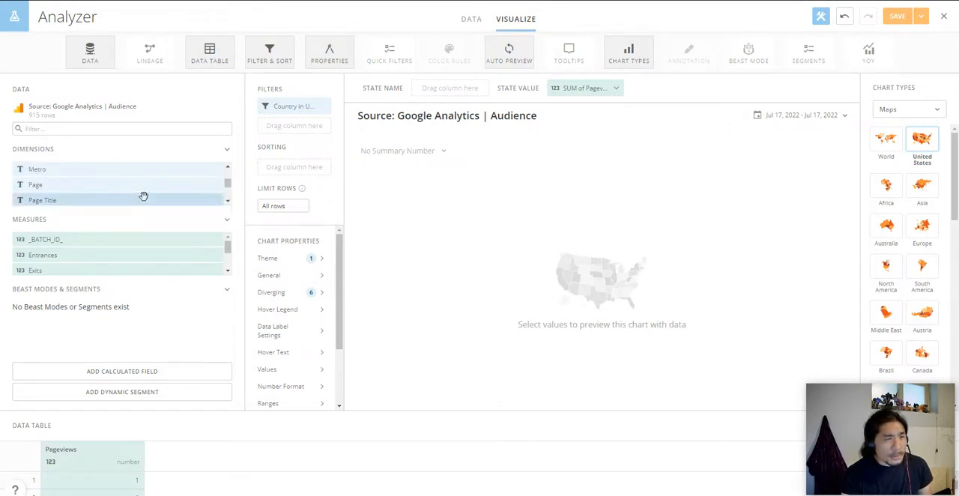
click(229, 201)
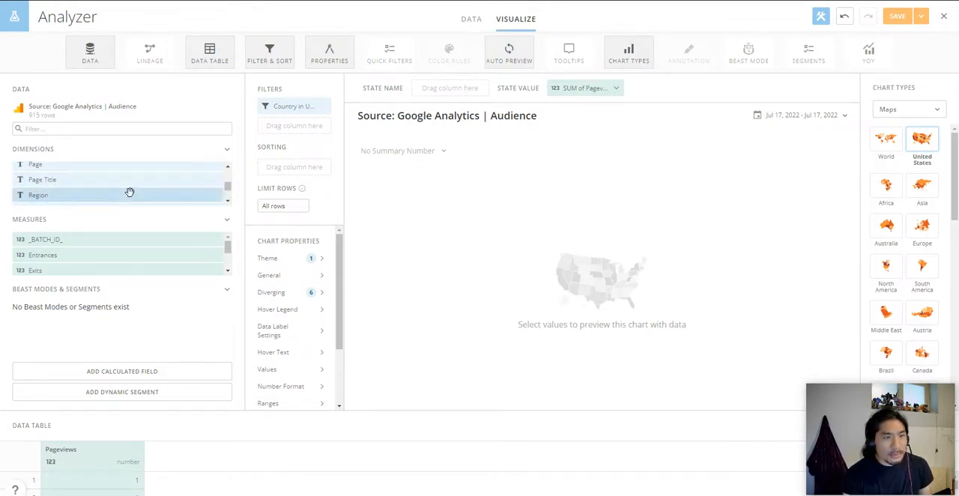
drag(129, 194, 462, 93)
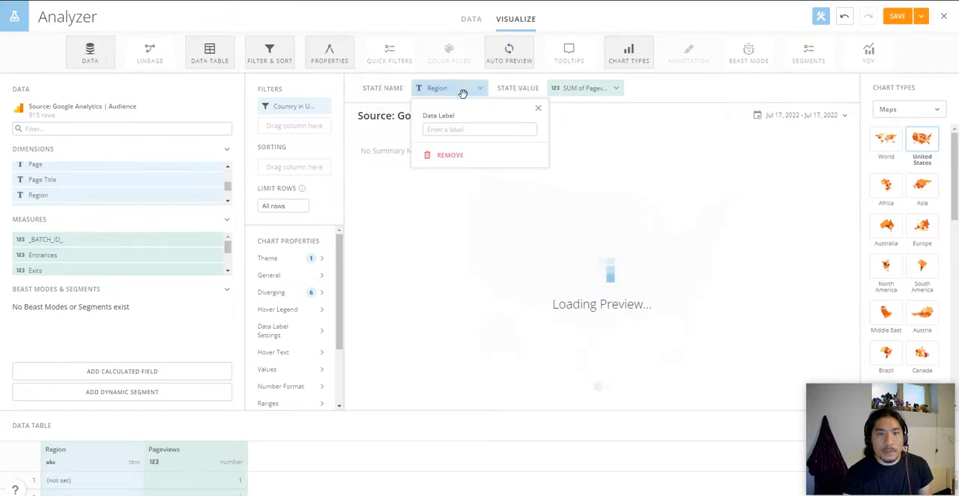
click(535, 108)
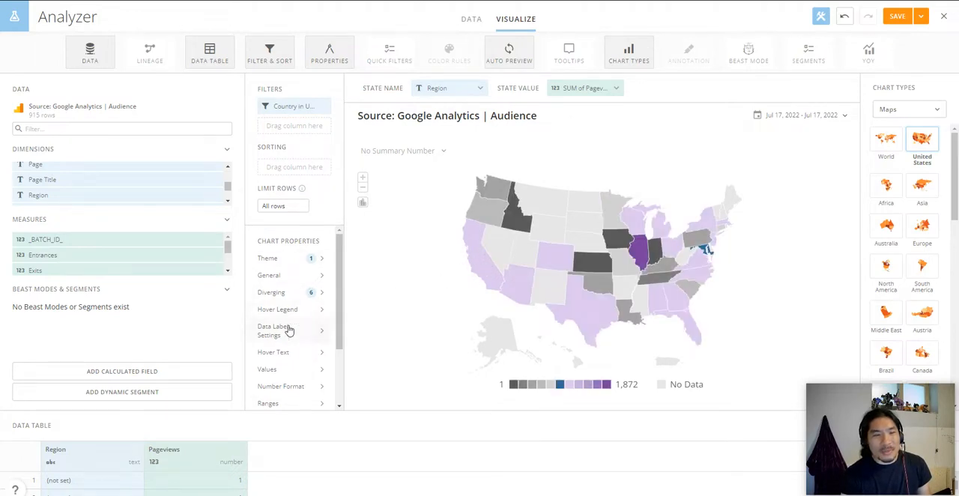
Step: Set the state map's data label text to the Value macro (%_VALUE) and open the label's text color choices
click(289, 330)
click(493, 270)
click(561, 270)
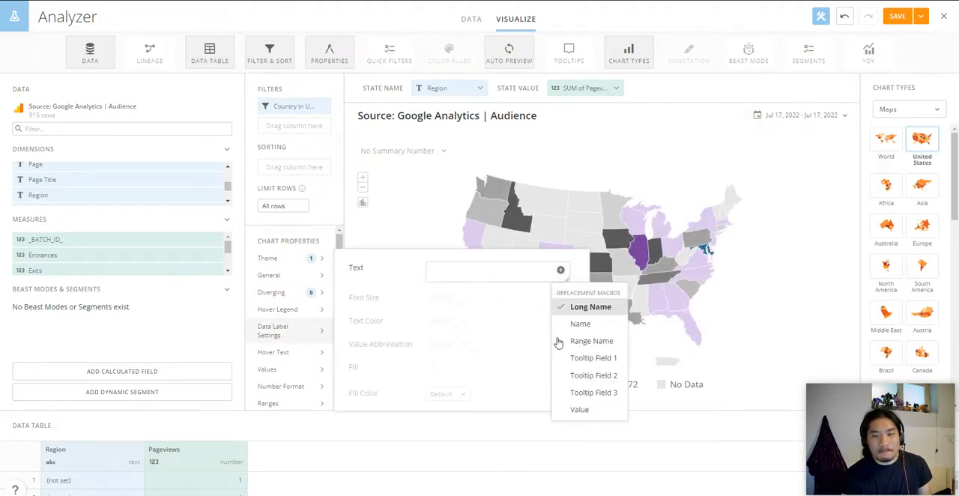
click(579, 410)
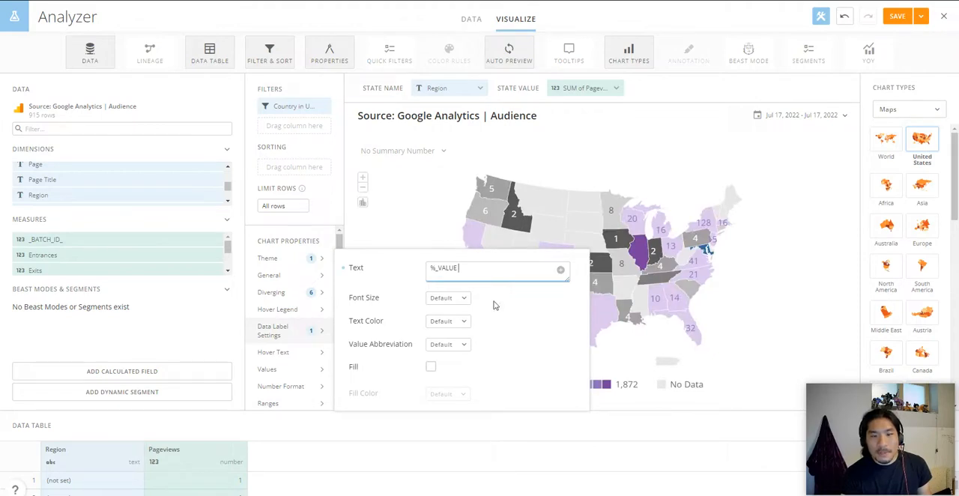
click(437, 328)
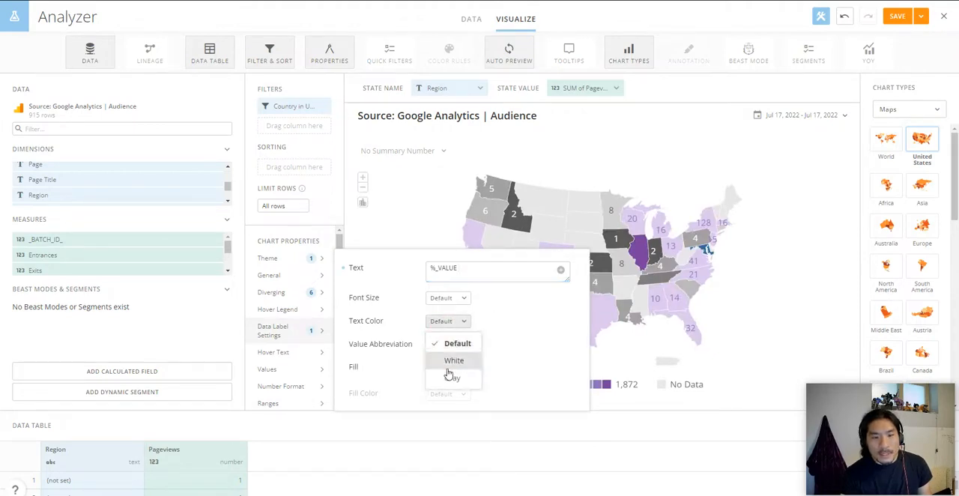
Step: Close the data label settings without picking a text color, and save and close the United States map card
click(594, 166)
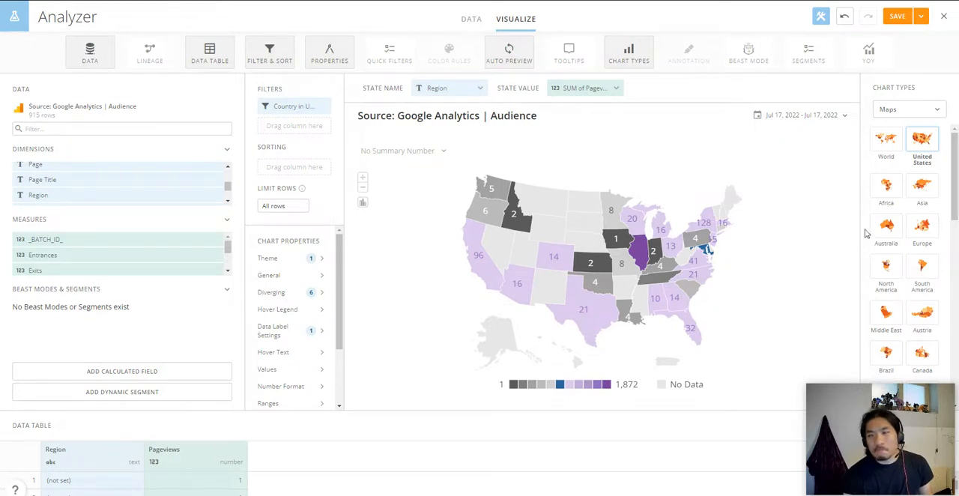
click(922, 15)
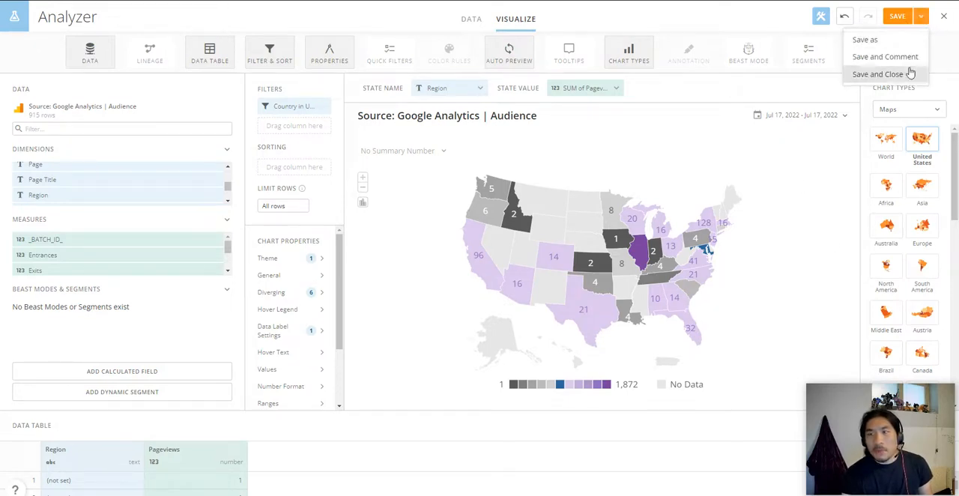
click(910, 70)
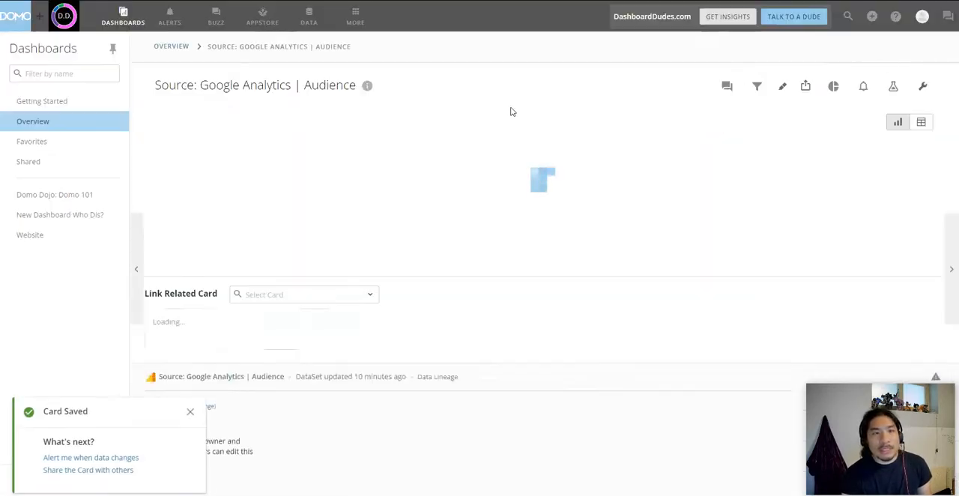
Step: Look over the DataSets list and the Overview dashboard, including the Sessions by Channel by Month table's session columns
click(312, 21)
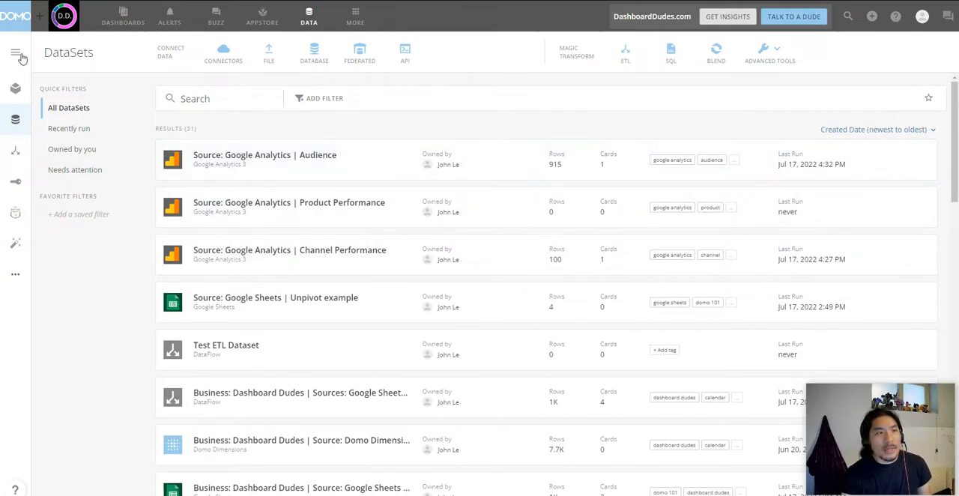
click(120, 17)
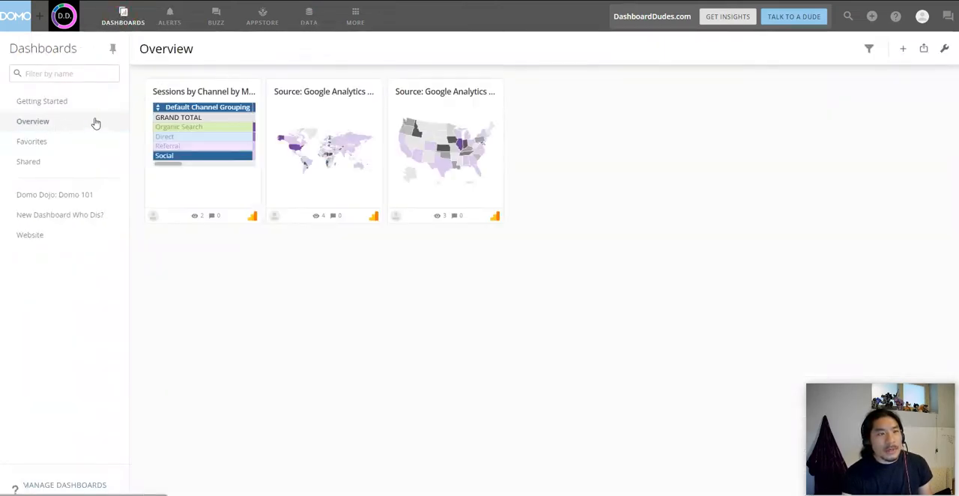
click(95, 123)
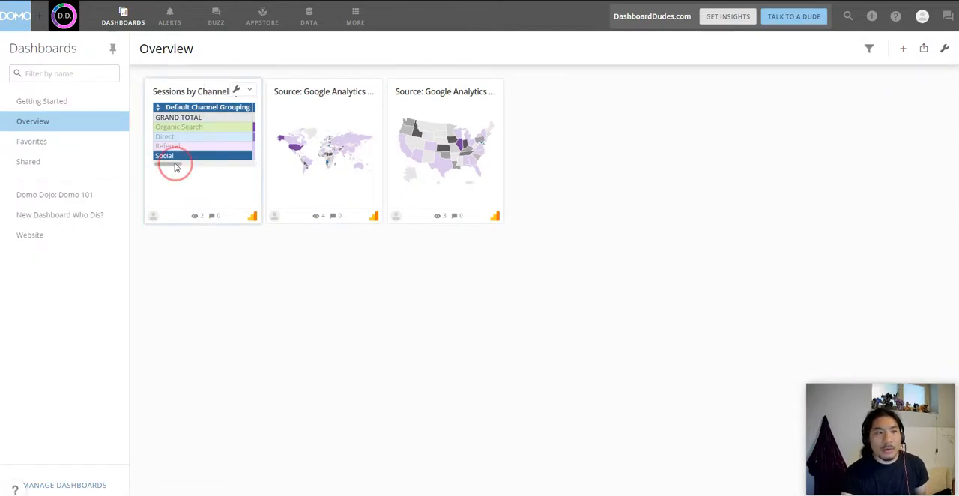
mouse_move(174, 167)
mouse_down()
mouse_move(217, 168)
mouse_move(177, 169)
mouse_up()
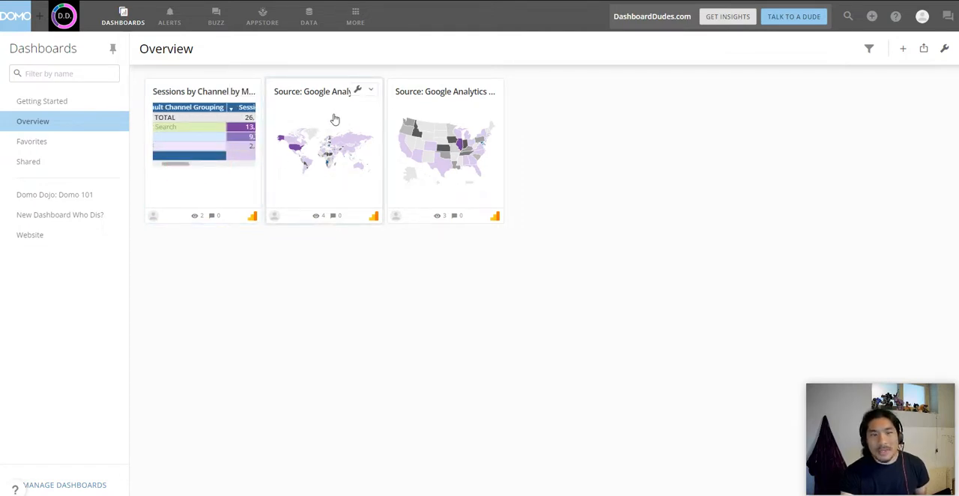
Step: Open the United States map card in Analyzer and add a Default Channel Grouping filter set to In with Organic Search selected
click(448, 92)
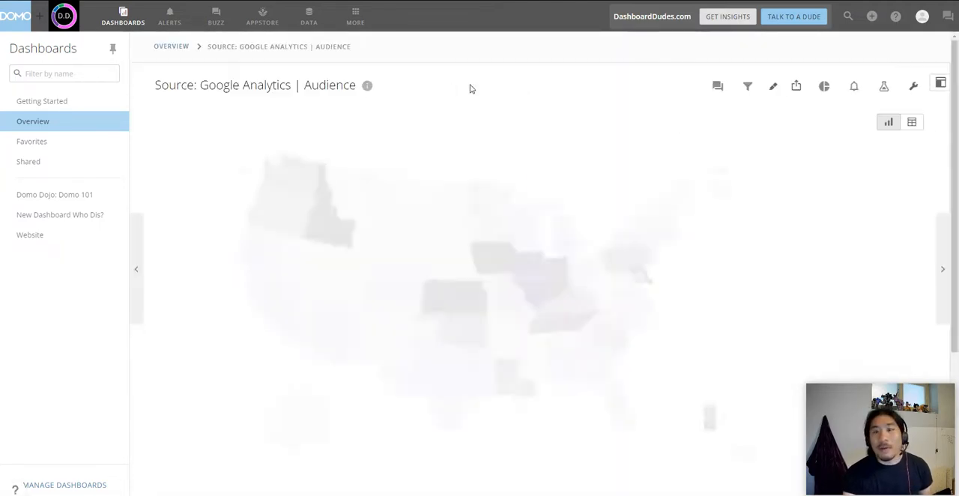
click(886, 85)
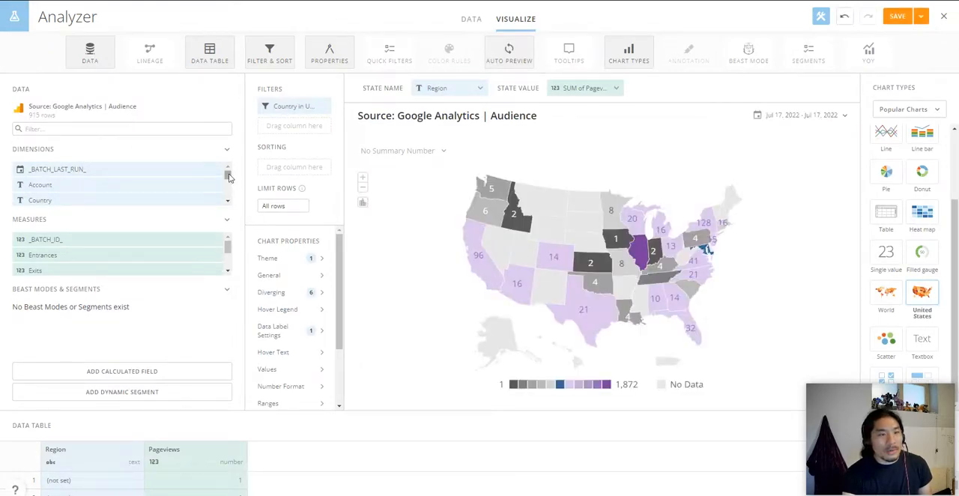
drag(229, 178, 230, 181)
drag(132, 184, 316, 128)
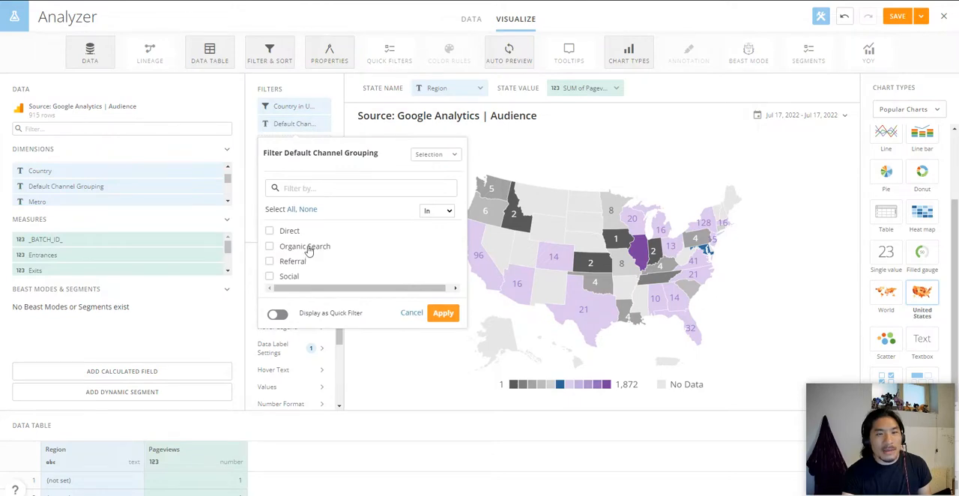
click(310, 247)
click(440, 356)
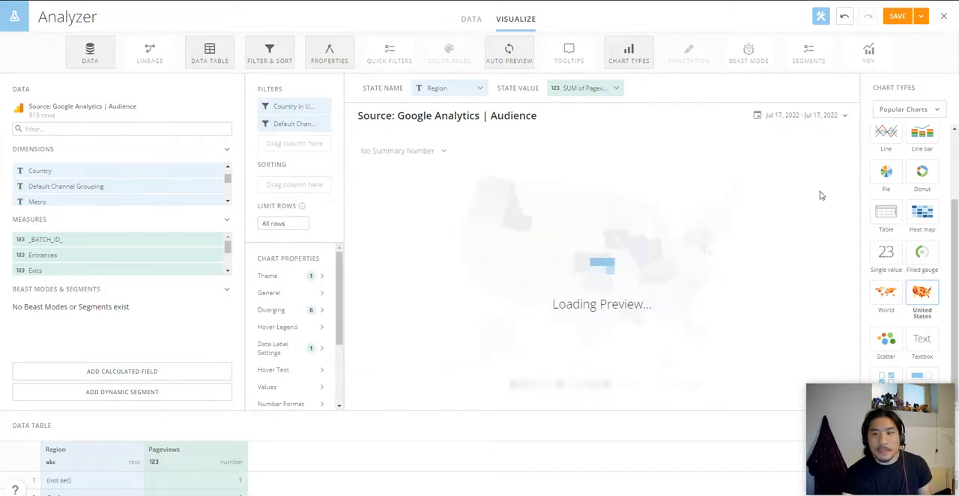